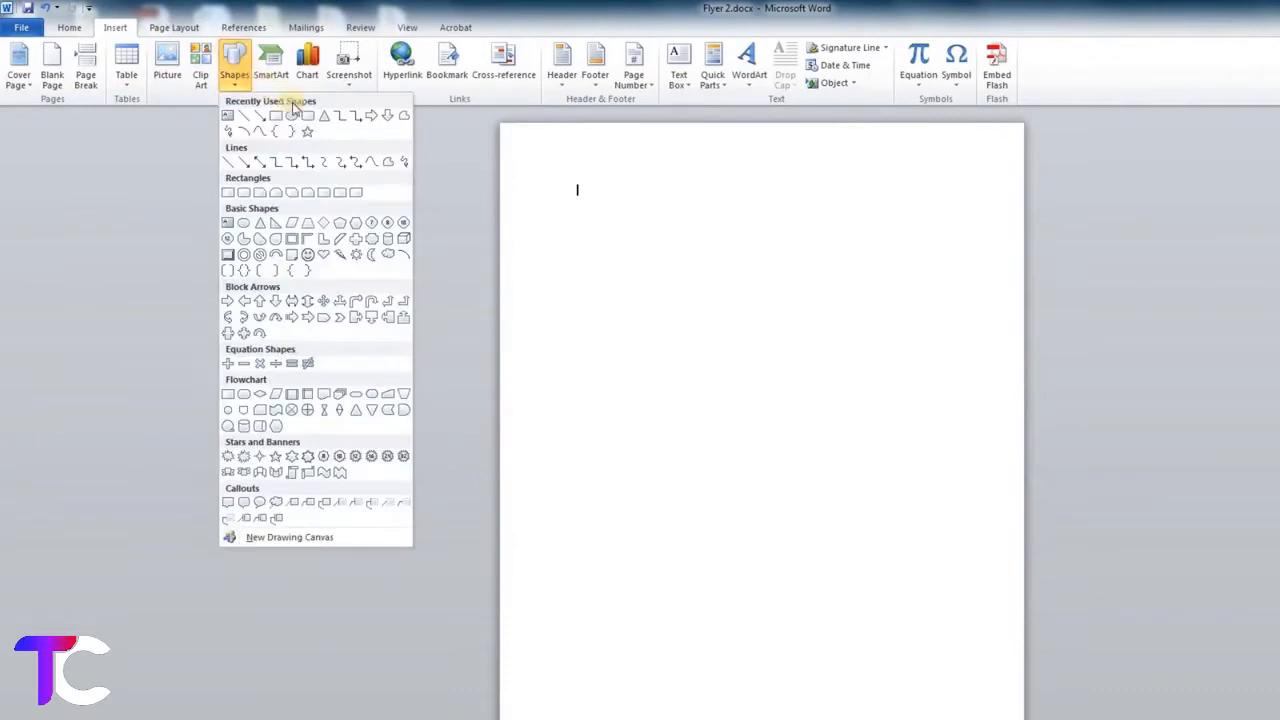
Step: Draw an isosceles triangle about 7.14 inches high and 9.3 inches wide across the page
left_click(323, 118)
left_click_drag(525, 228, 651, 358)
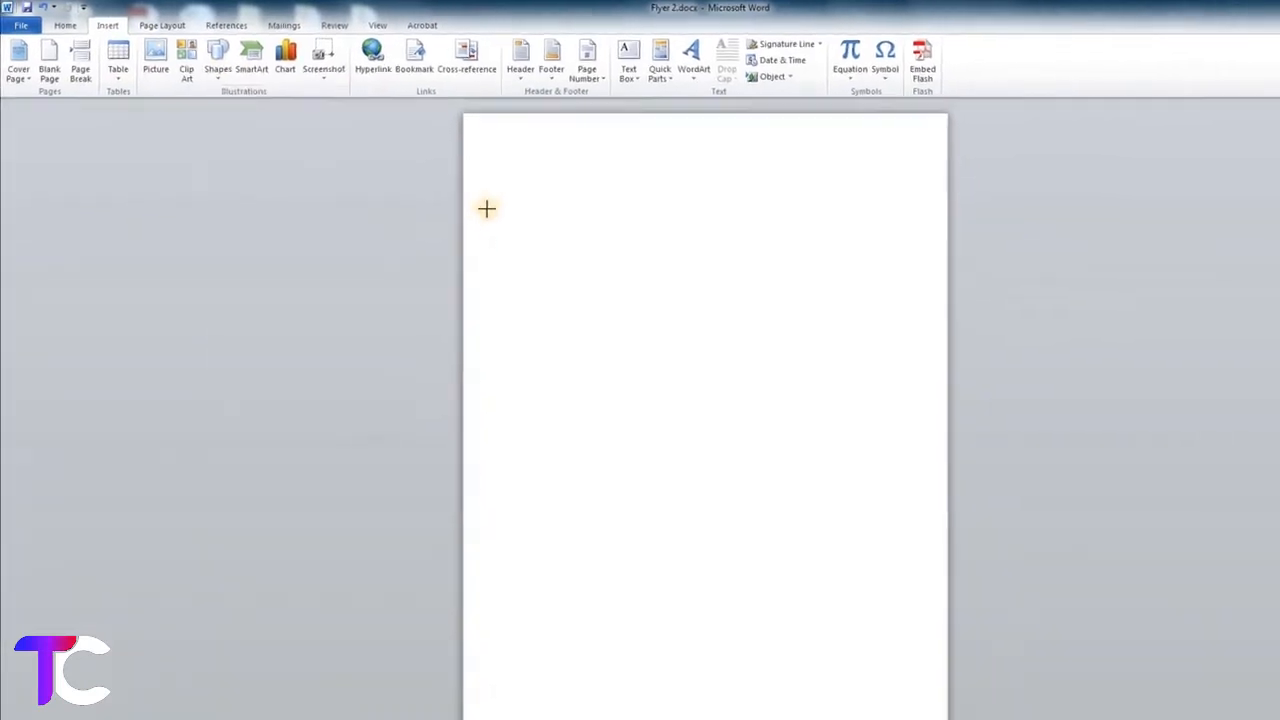
mouse_move(803, 517)
left_mouse_down()
mouse_move(960, 583)
mouse_move(957, 566)
mouse_move(962, 581)
left_mouse_up()
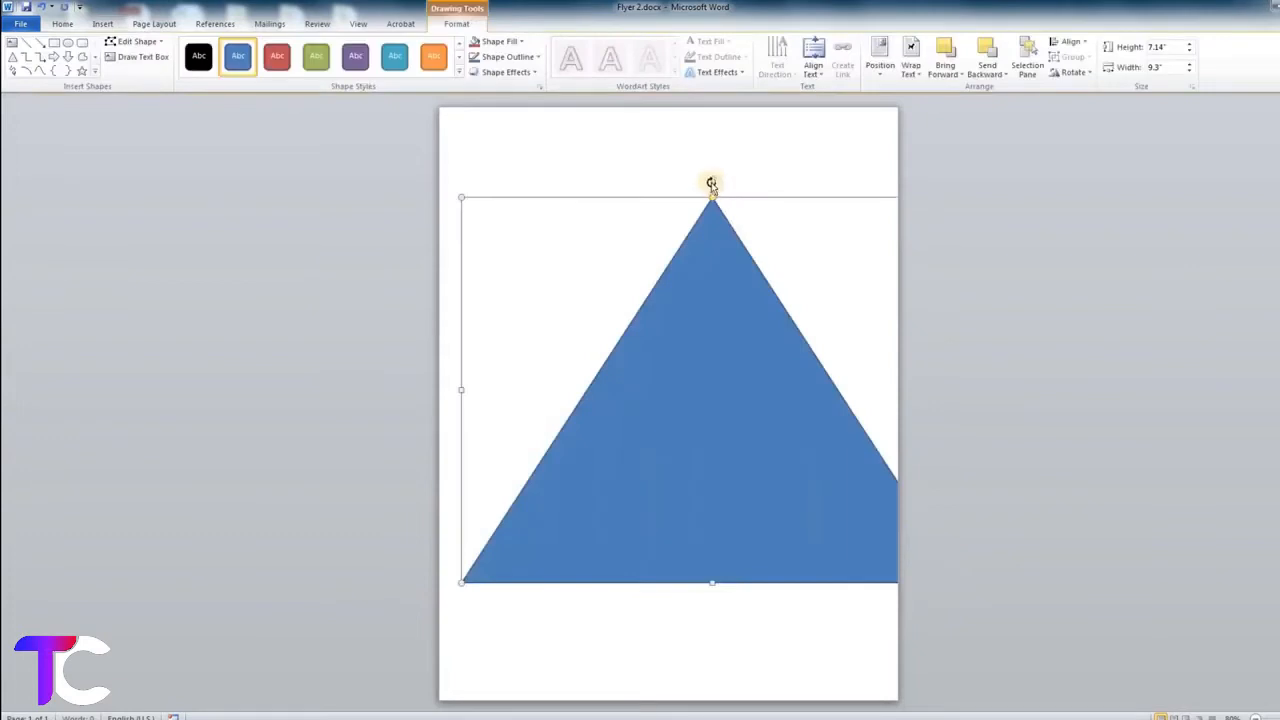
Step: Rotate the triangle 90 degrees clockwise and move it partly off the page's left edge
left_click_drag(717, 182, 858, 385)
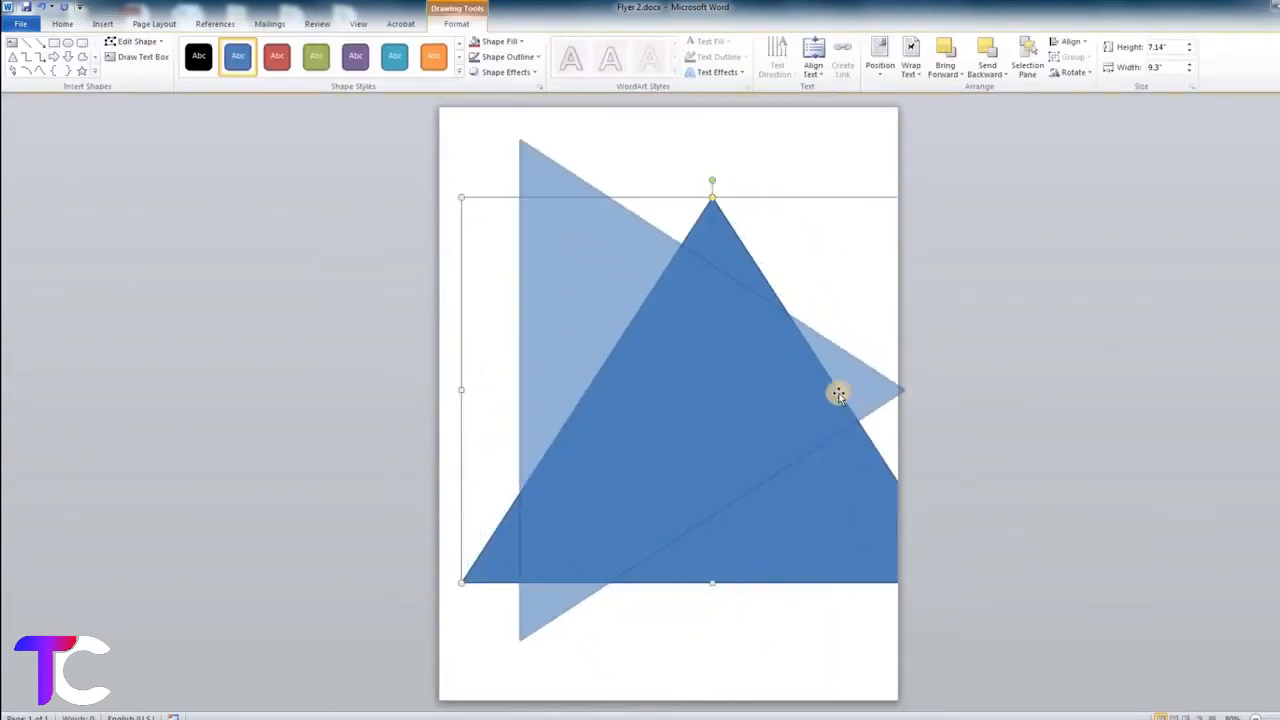
left_click_drag(860, 389, 861, 390)
left_click_drag(597, 413, 626, 417)
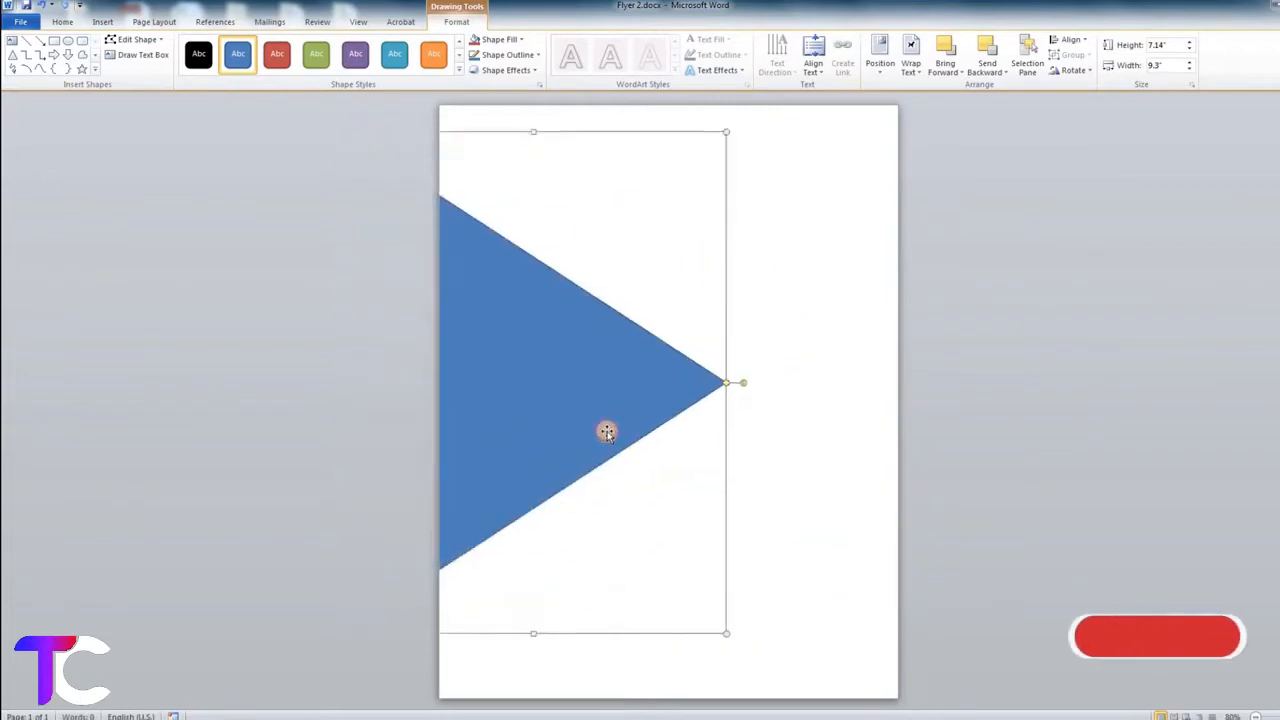
Step: Enlarge the triangle to about 7.58 by 9.87 inches and place a copy over the page's upper-left corner
left_click_drag(728, 128, 750, 110)
left_click_drag(644, 366, 593, 151)
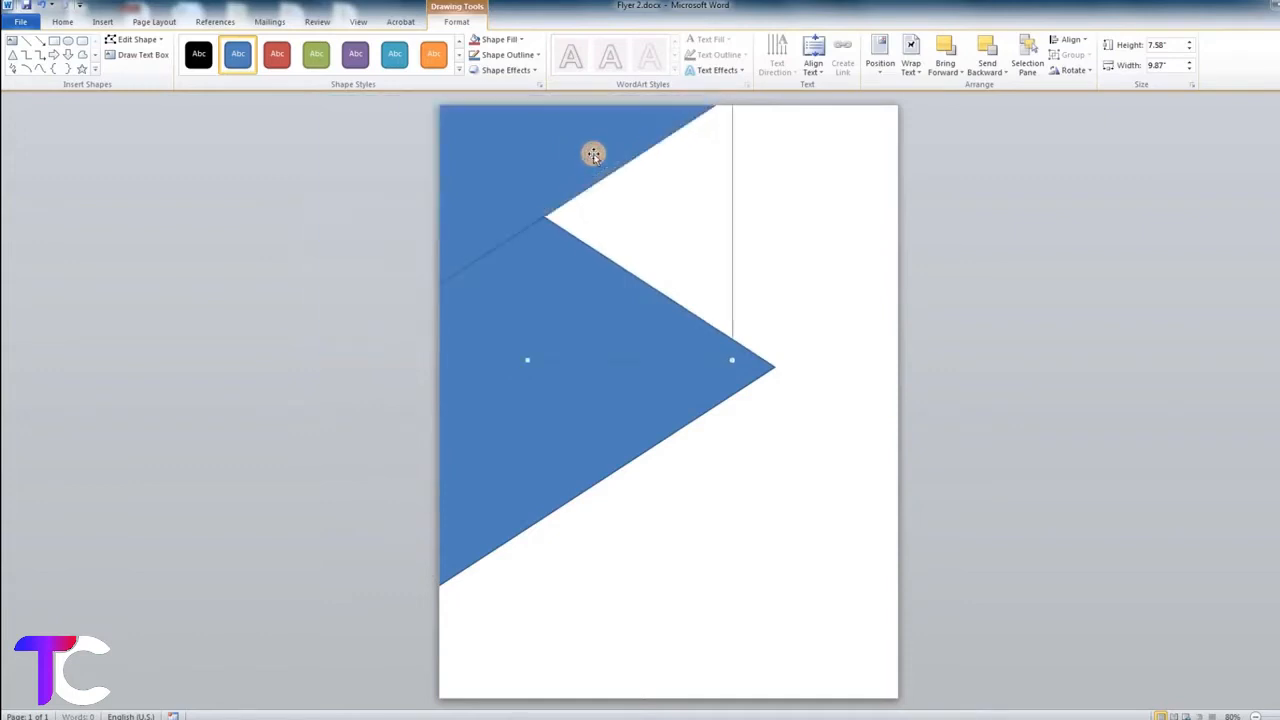
Step: Fill the upper triangle with dark gray and remove its outline
left_click(506, 40)
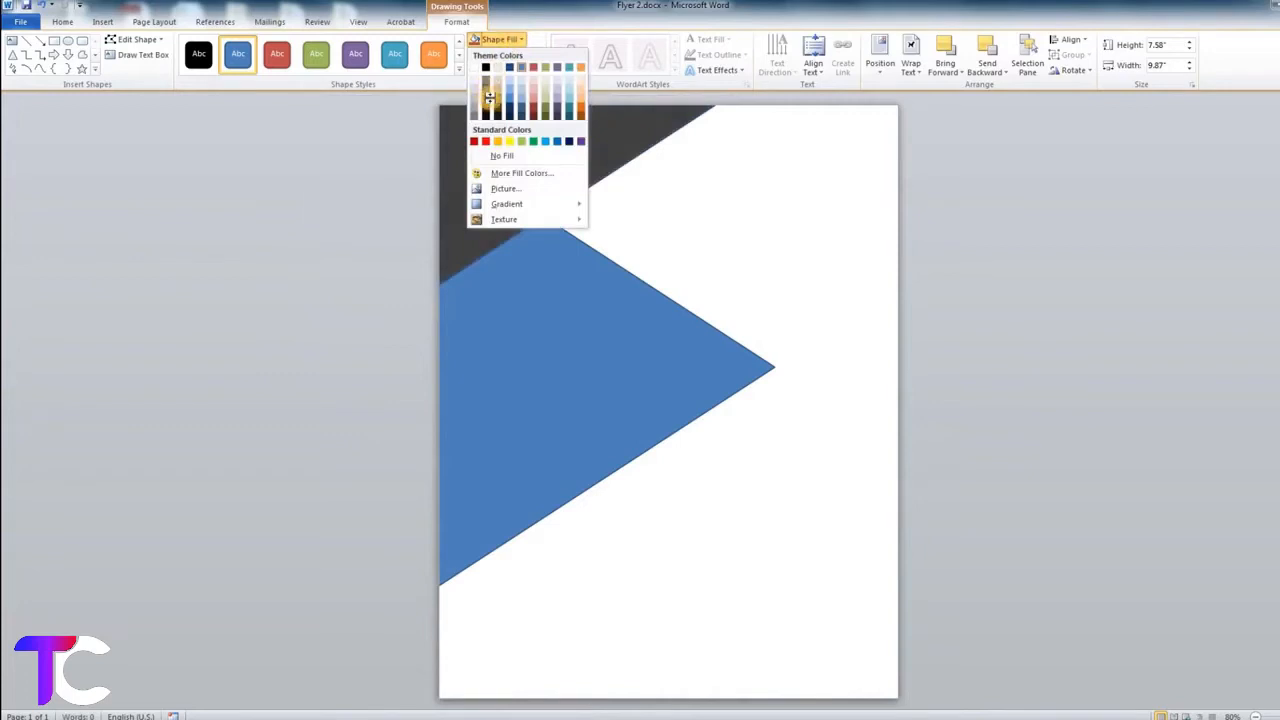
left_click(489, 96)
left_click(510, 55)
left_click(510, 171)
Step: Fill the lower triangle with the standard Blue color and remove its outline
left_click(563, 444)
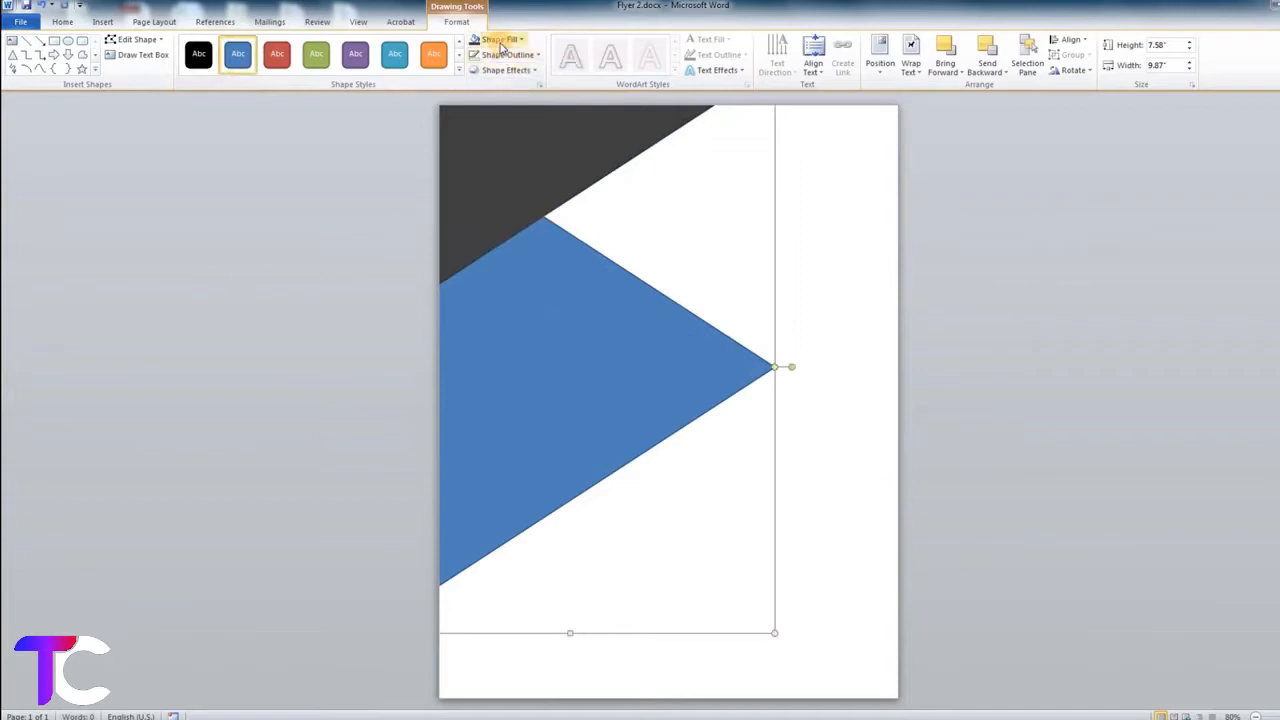
left_click(500, 40)
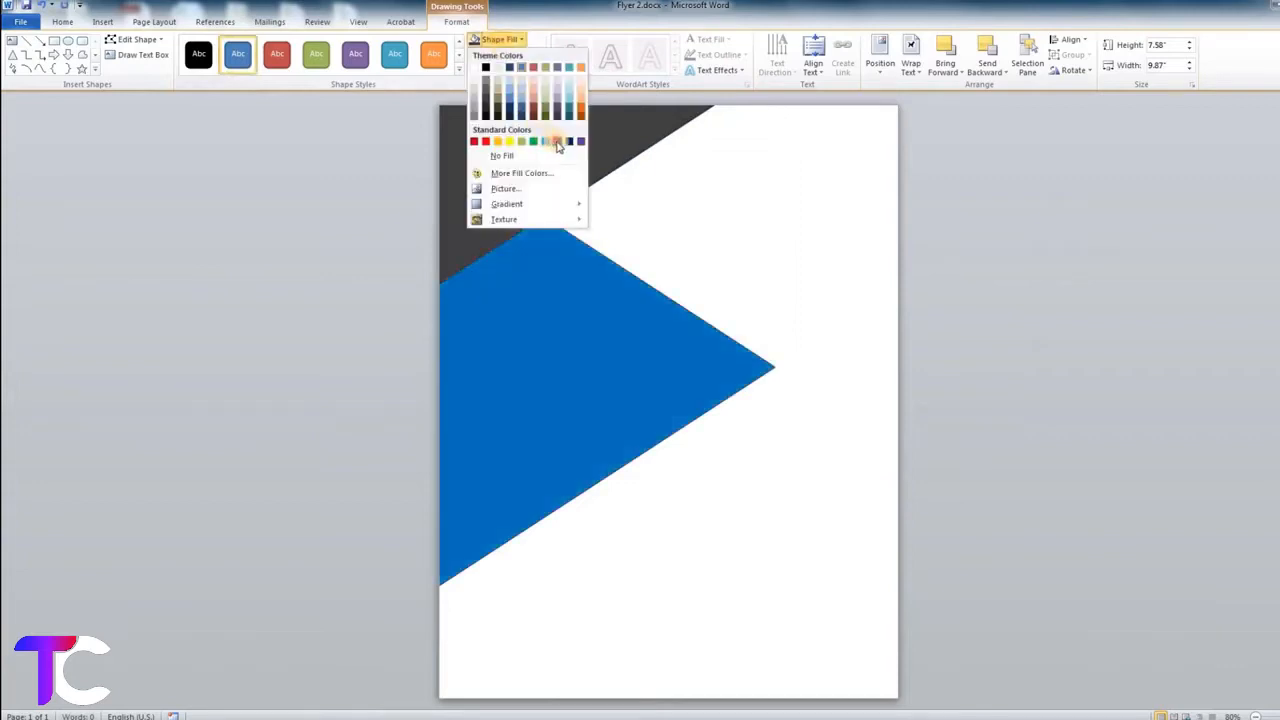
left_click(551, 122)
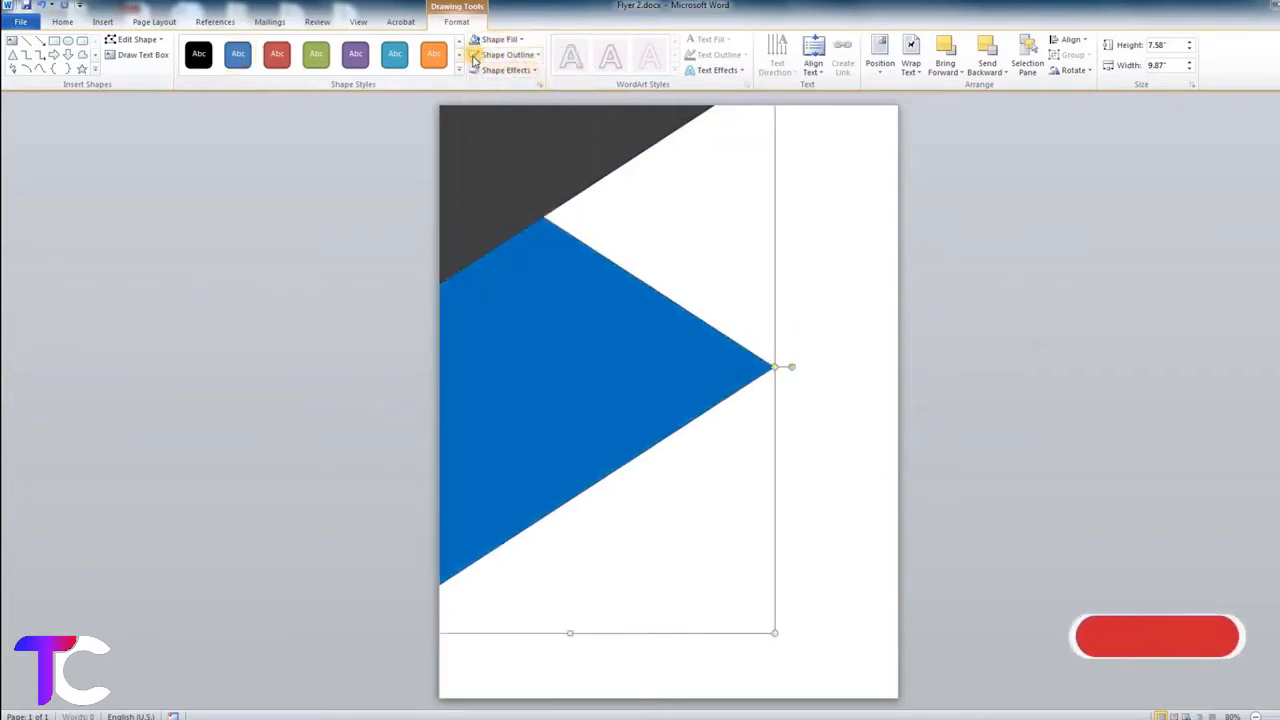
left_click(832, 267)
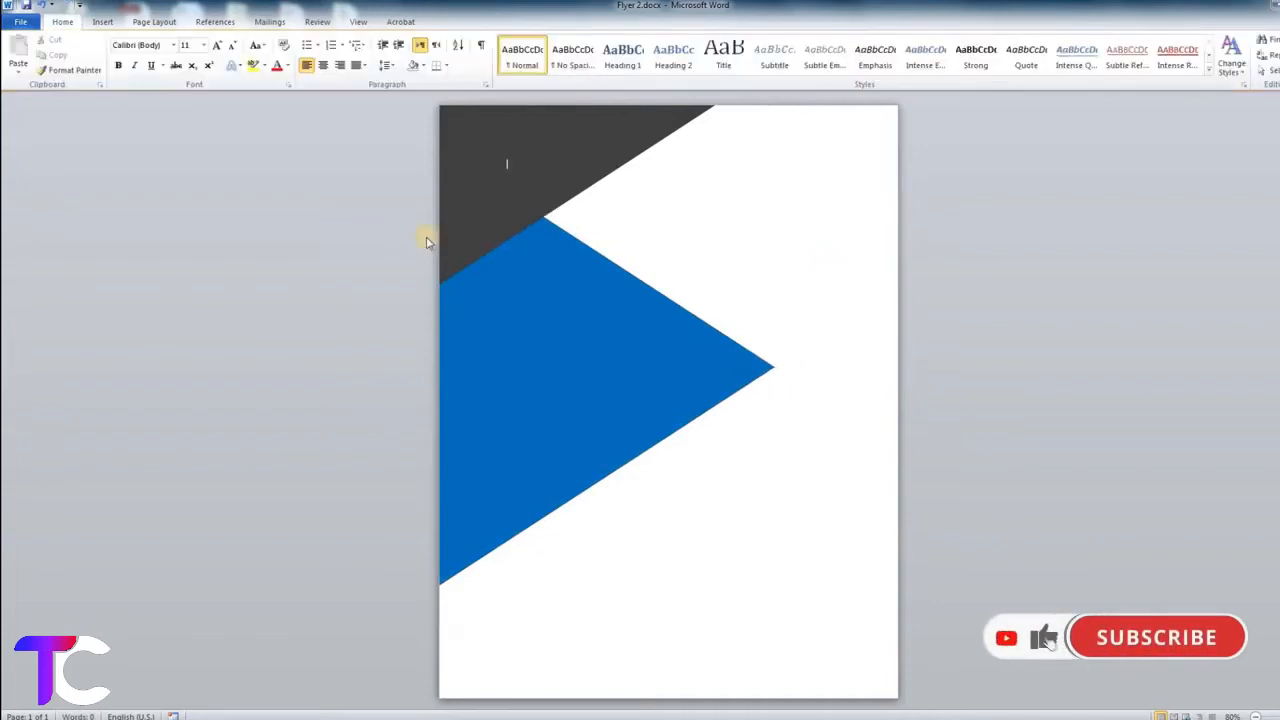
Step: Insert the picture pexels-pixabay-356040.jpg from the Healthcare pictures folder
left_click(103, 22)
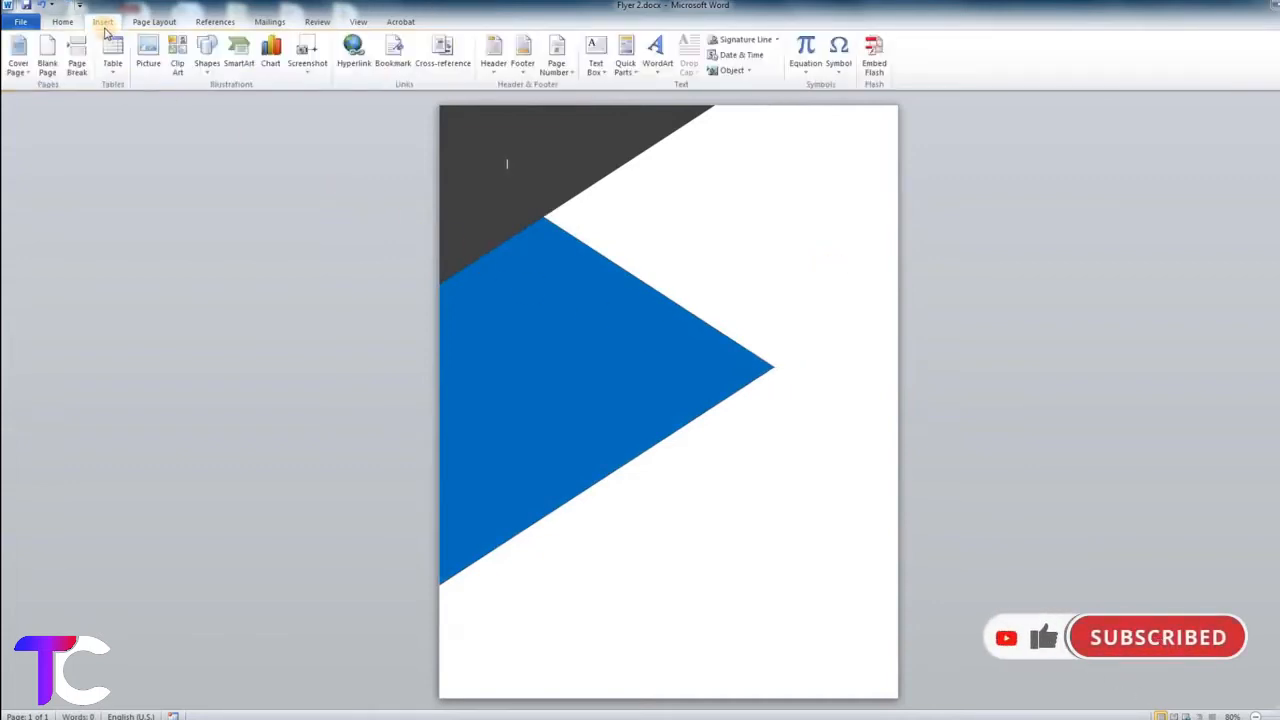
left_click(148, 52)
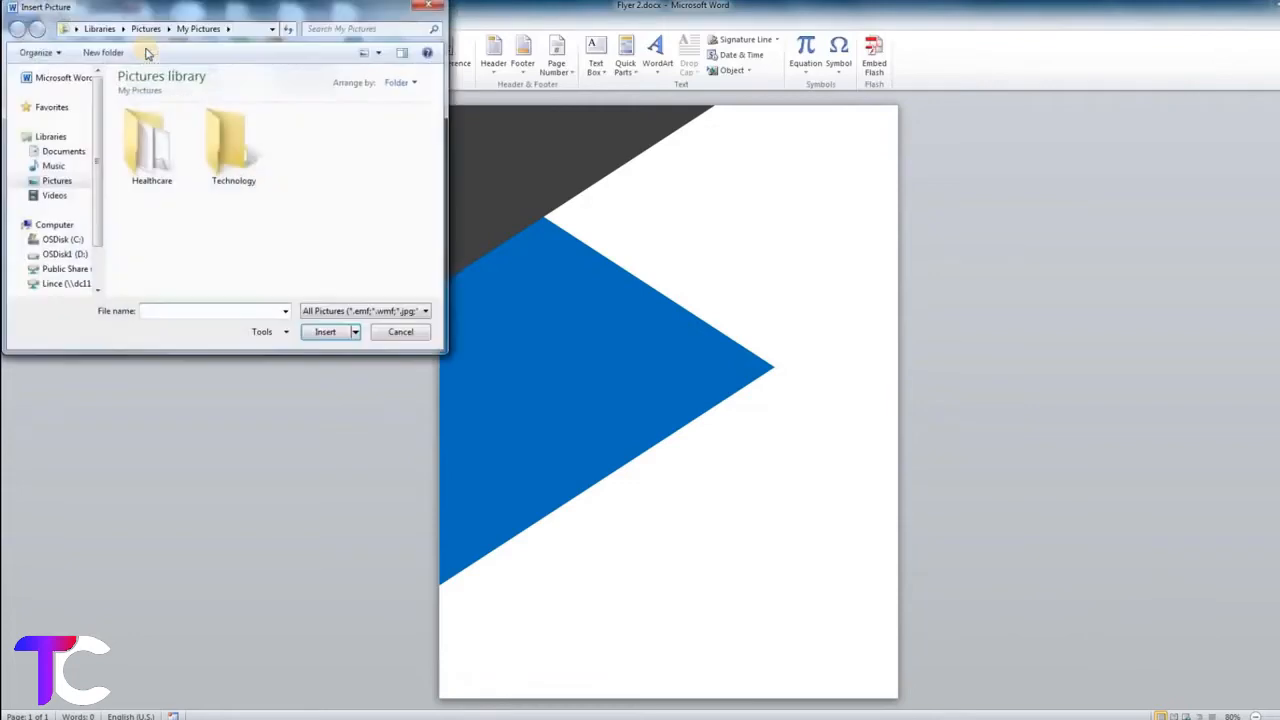
double_click(140, 135)
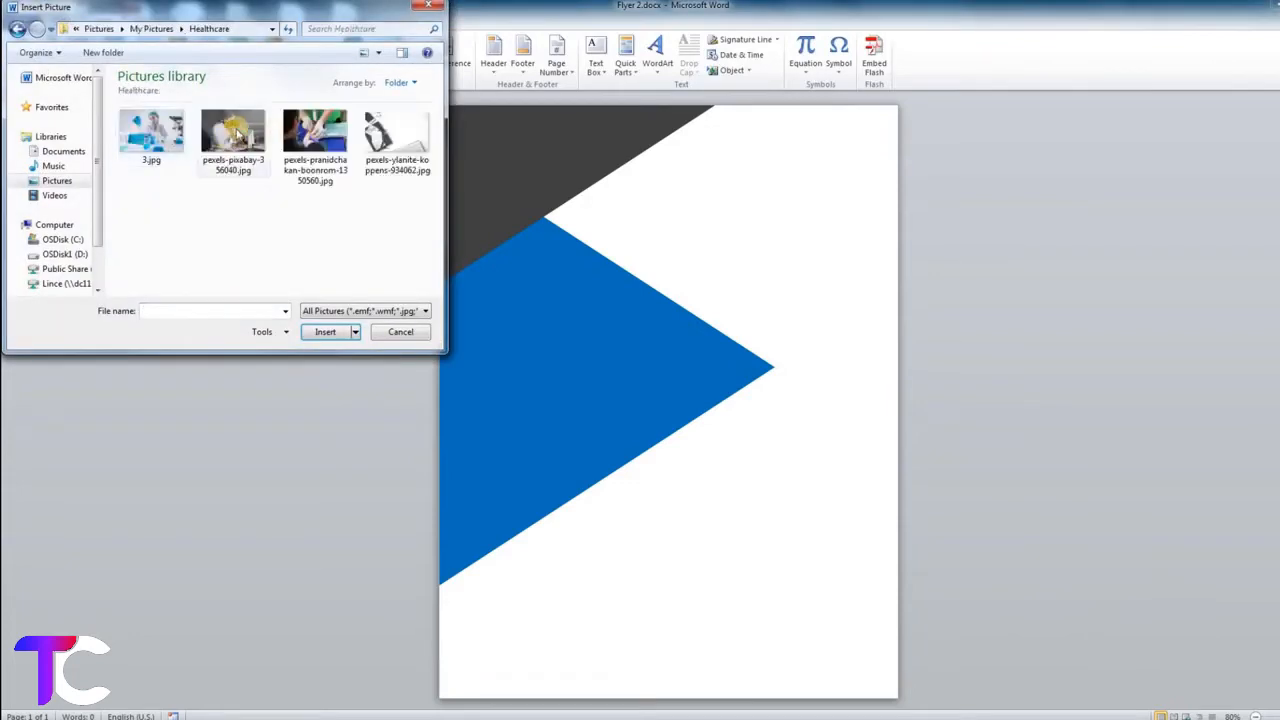
left_click(232, 135)
left_click(323, 331)
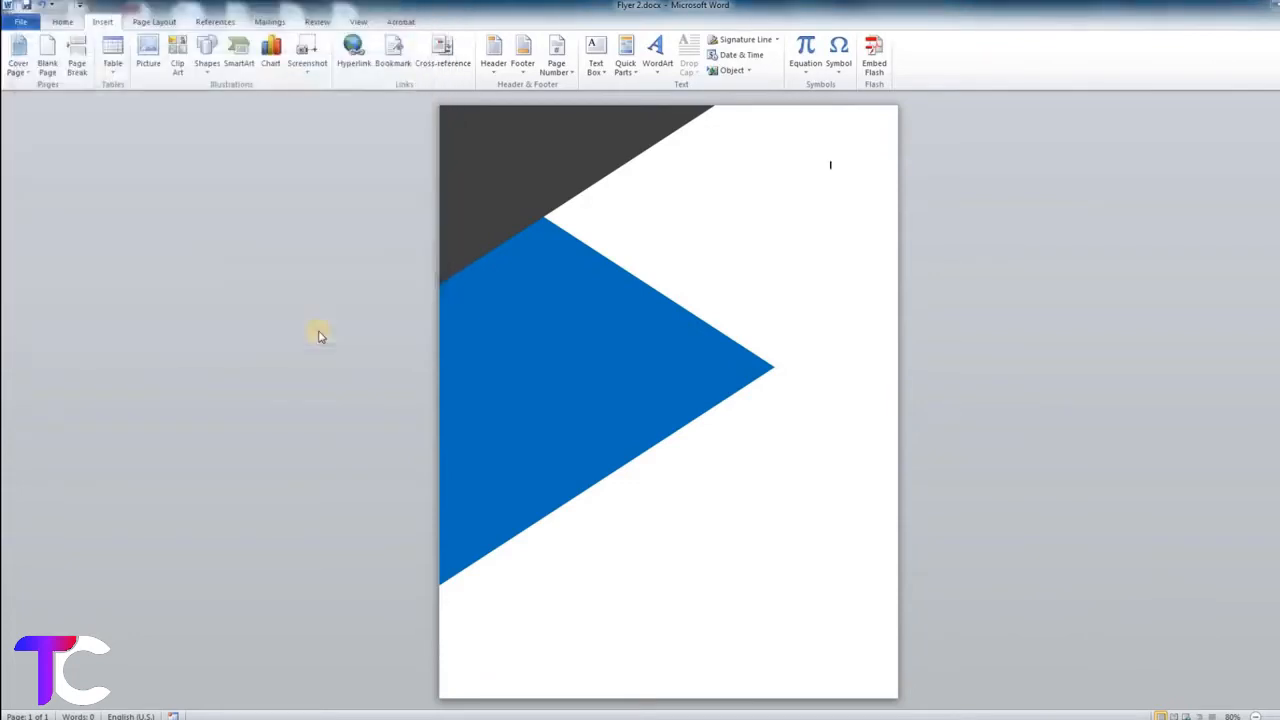
Step: Set the picture's text wrapping to In Front of Text and move it to the page's upper-left corner
right_click(690, 230)
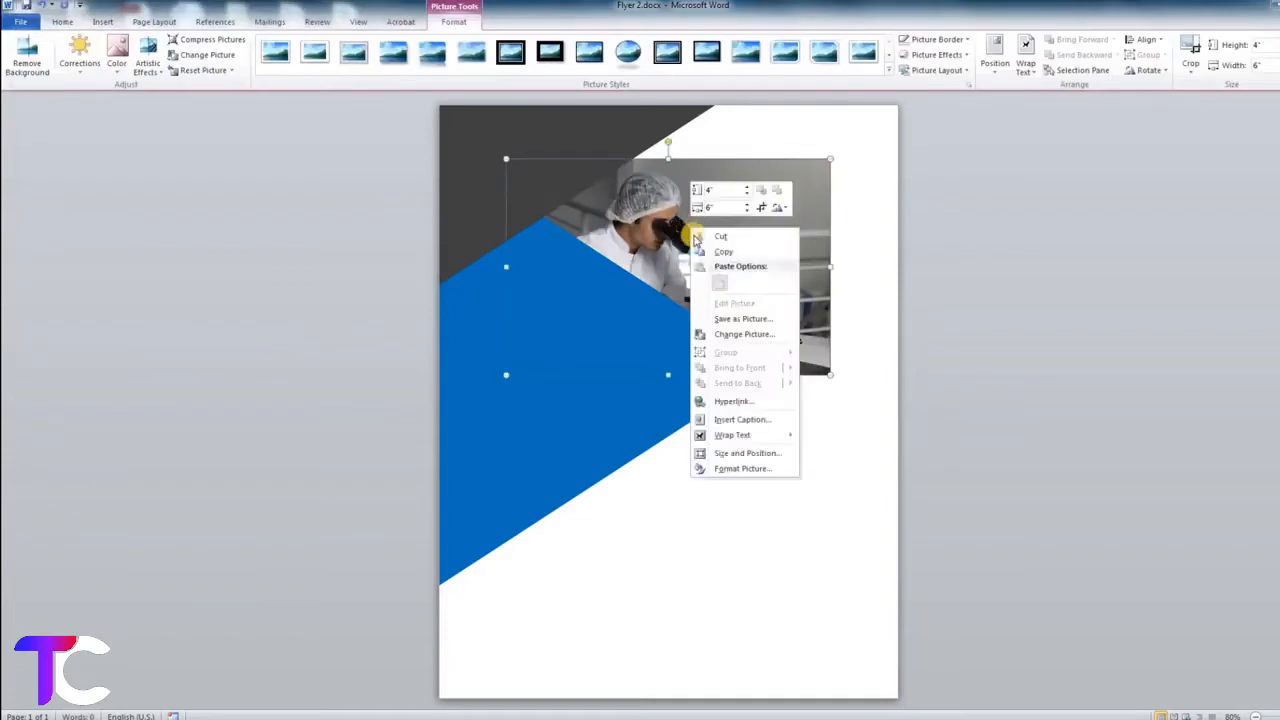
mouse_move(745, 435)
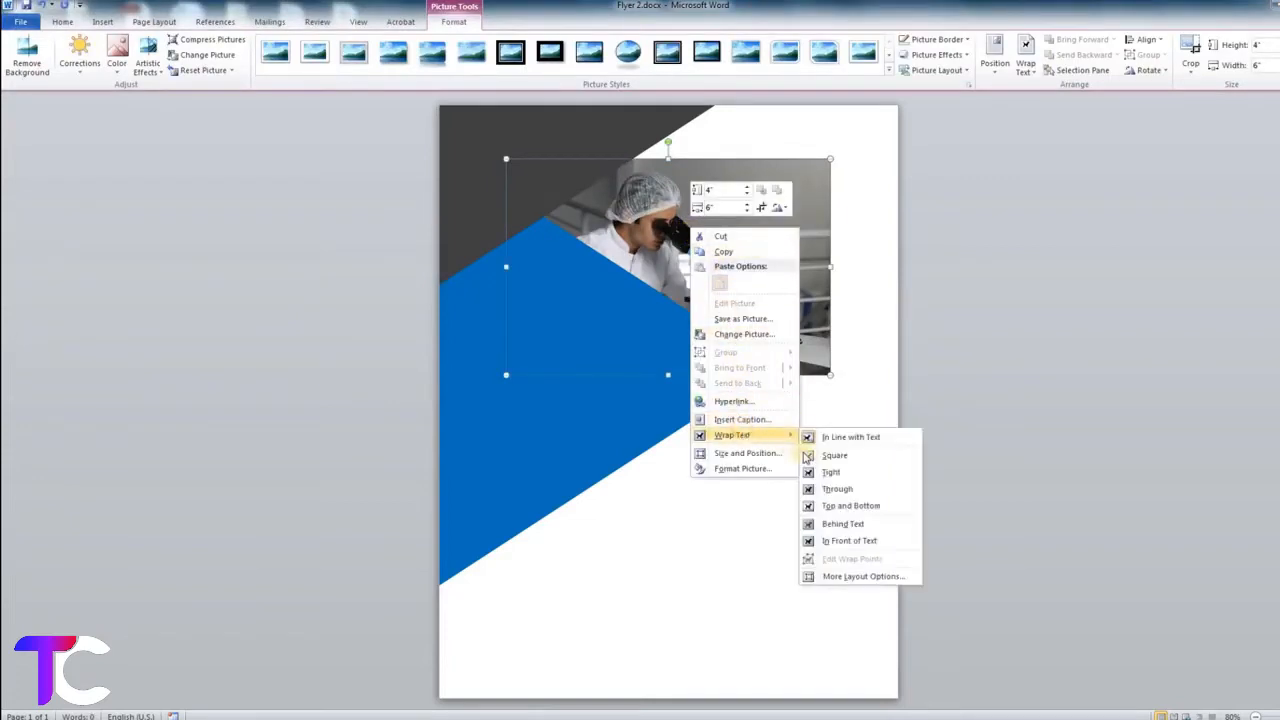
left_click(846, 541)
left_click_drag(740, 278, 670, 221)
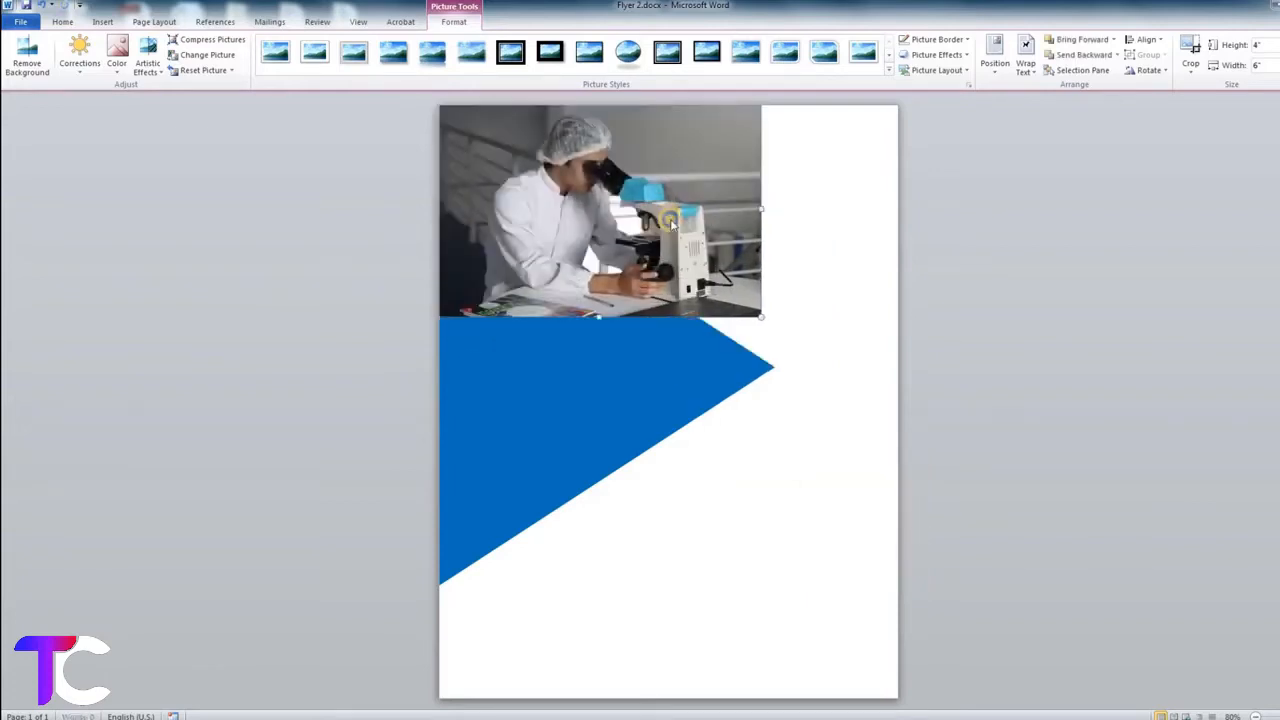
Step: Send the picture behind the triangles and enlarge it to about 7.39 by 11.08 inches
right_click(671, 221)
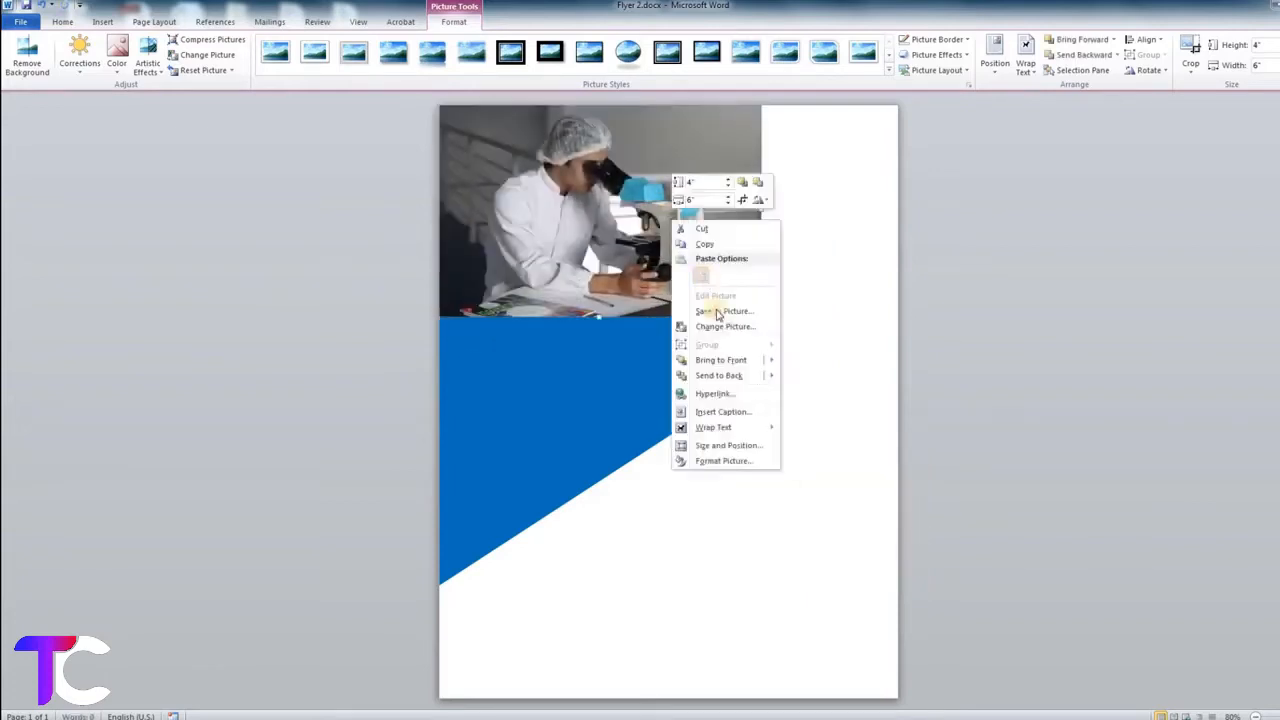
left_click(733, 375)
left_click_drag(761, 317, 1023, 500)
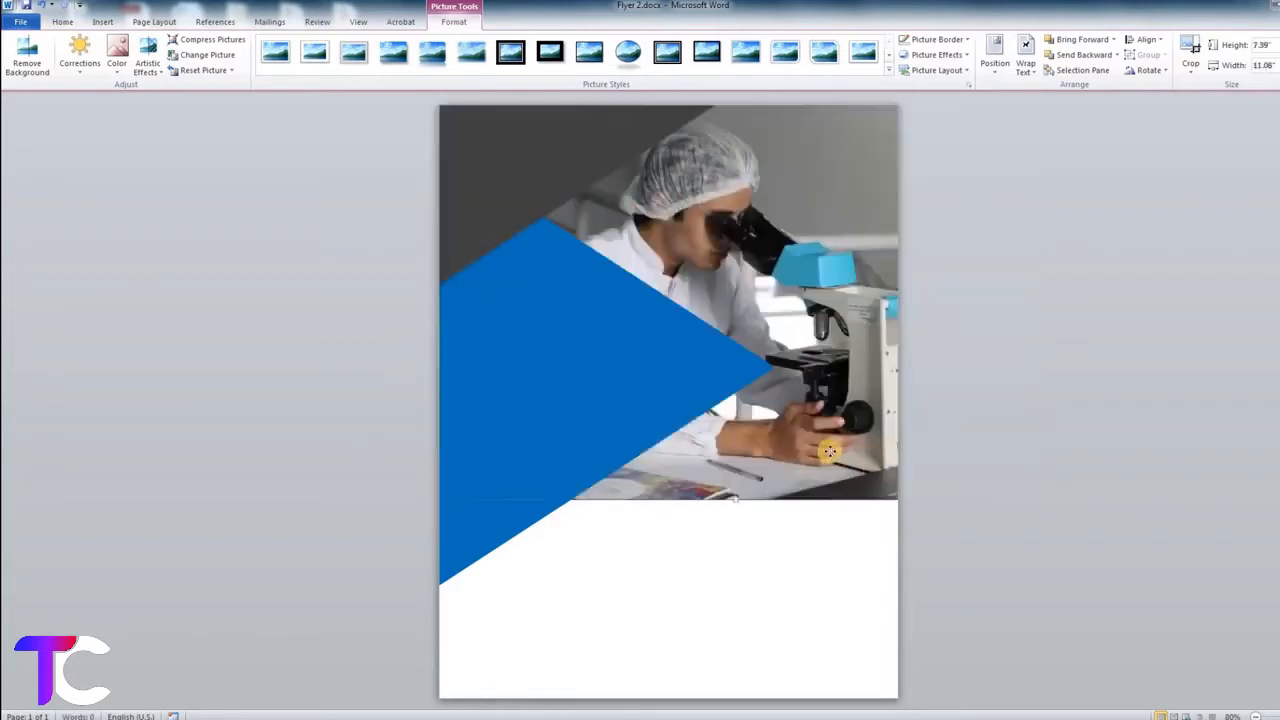
Step: Reduce the picture to about 7.21 by 10.81 inches and shift it right and up behind the triangles
left_click_drag(851, 451, 886, 451)
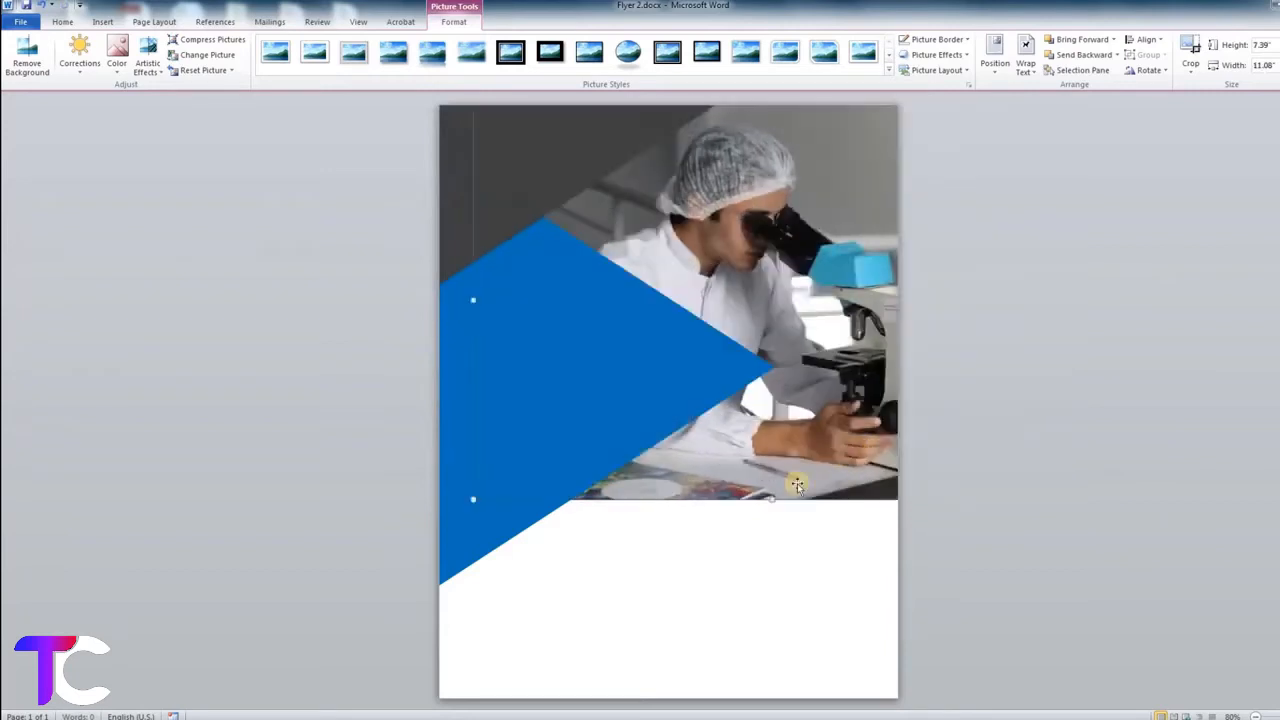
left_click_drag(797, 484, 795, 479)
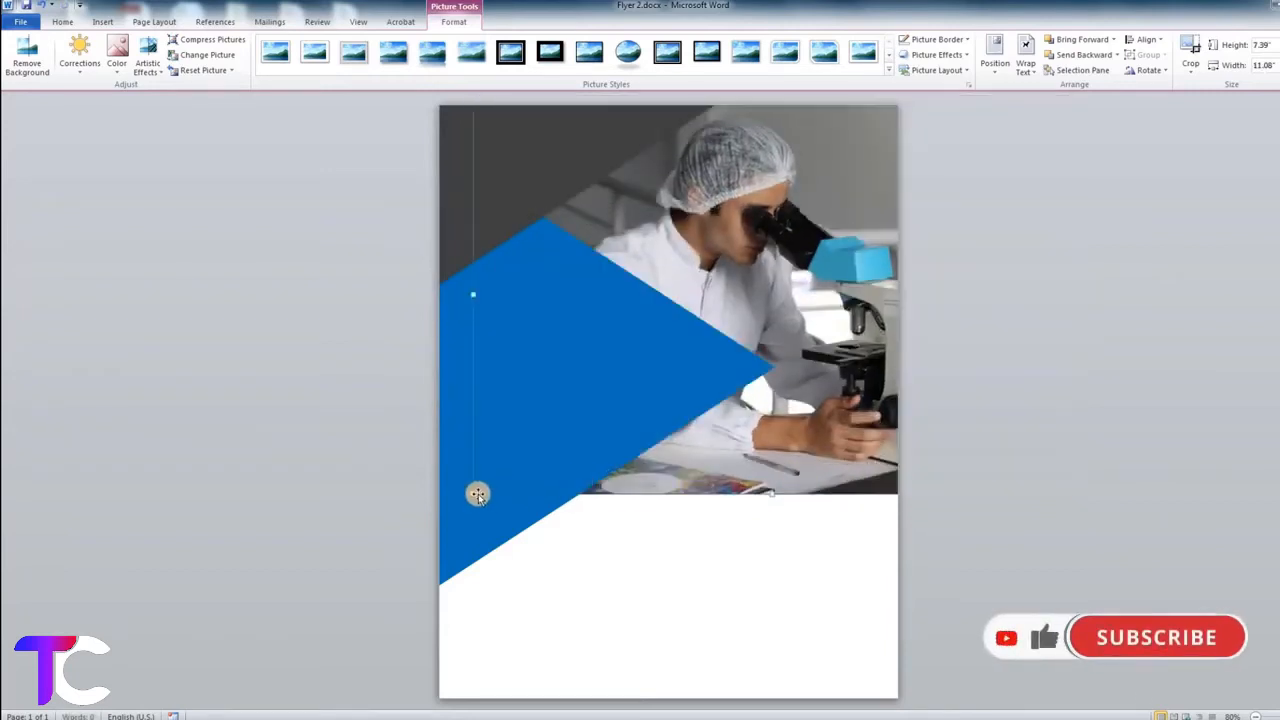
left_click_drag(474, 491, 488, 484)
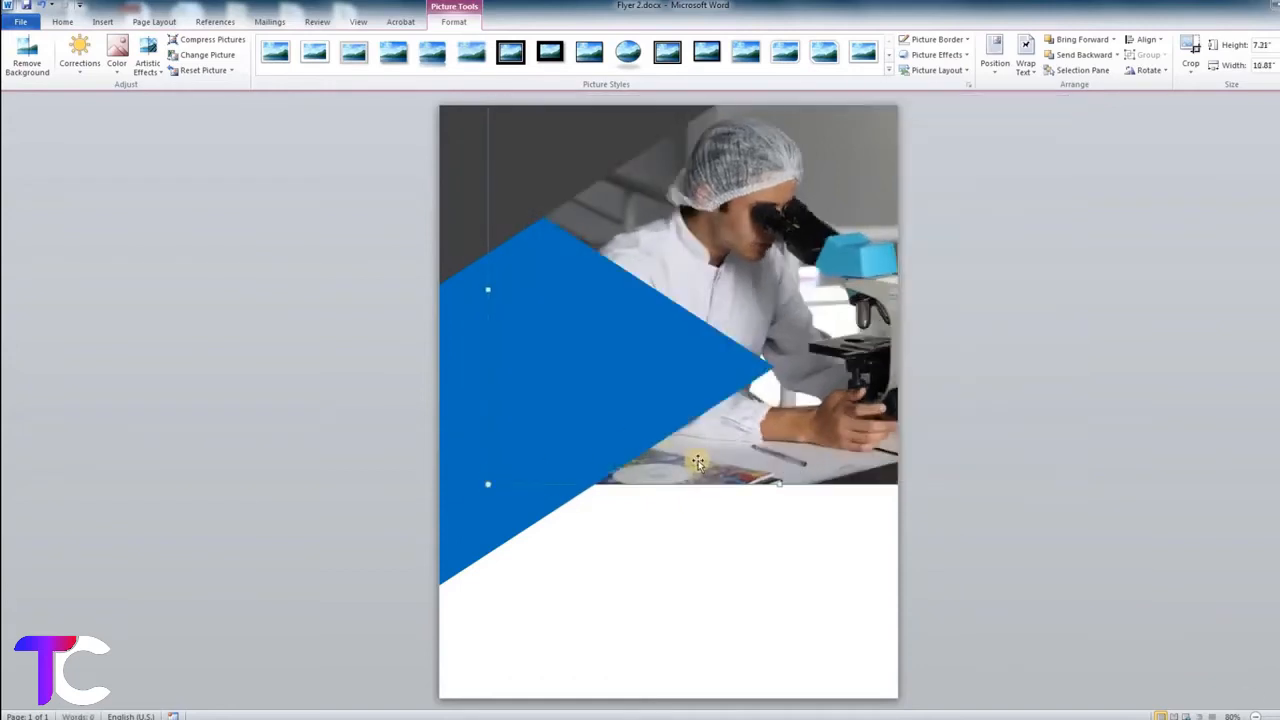
left_click_drag(698, 458, 694, 454)
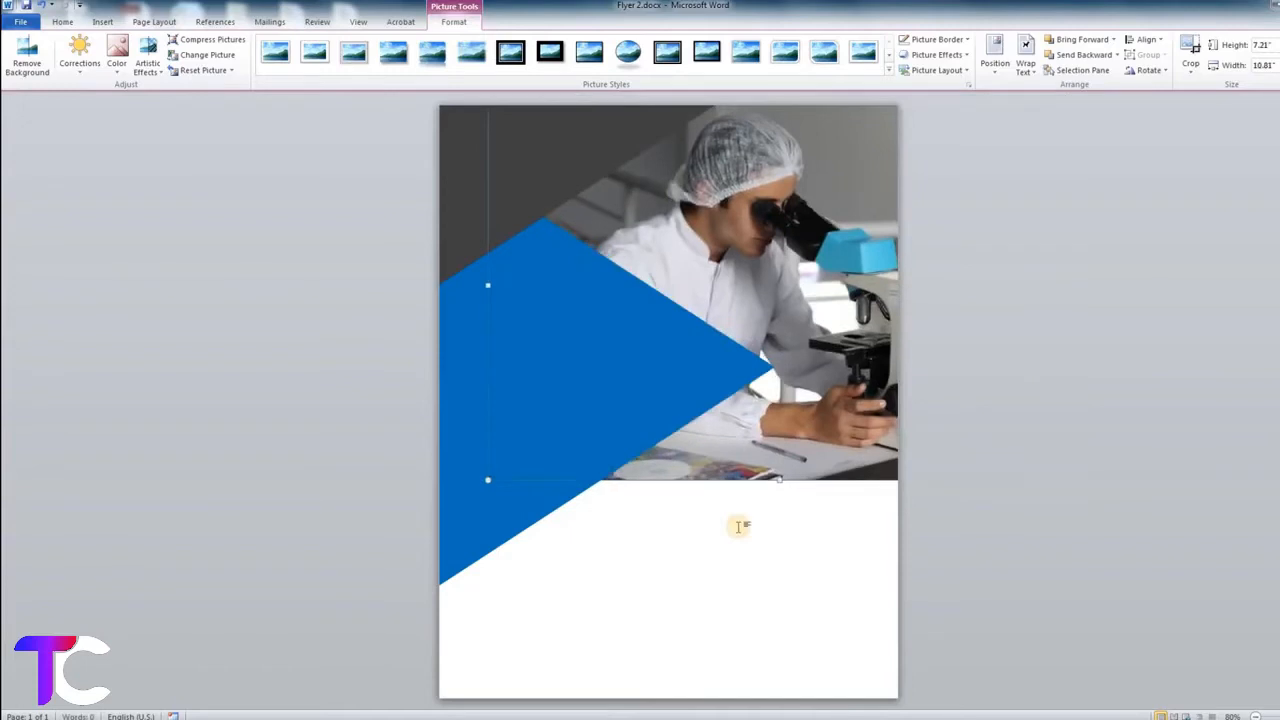
left_click_drag(740, 469, 752, 463)
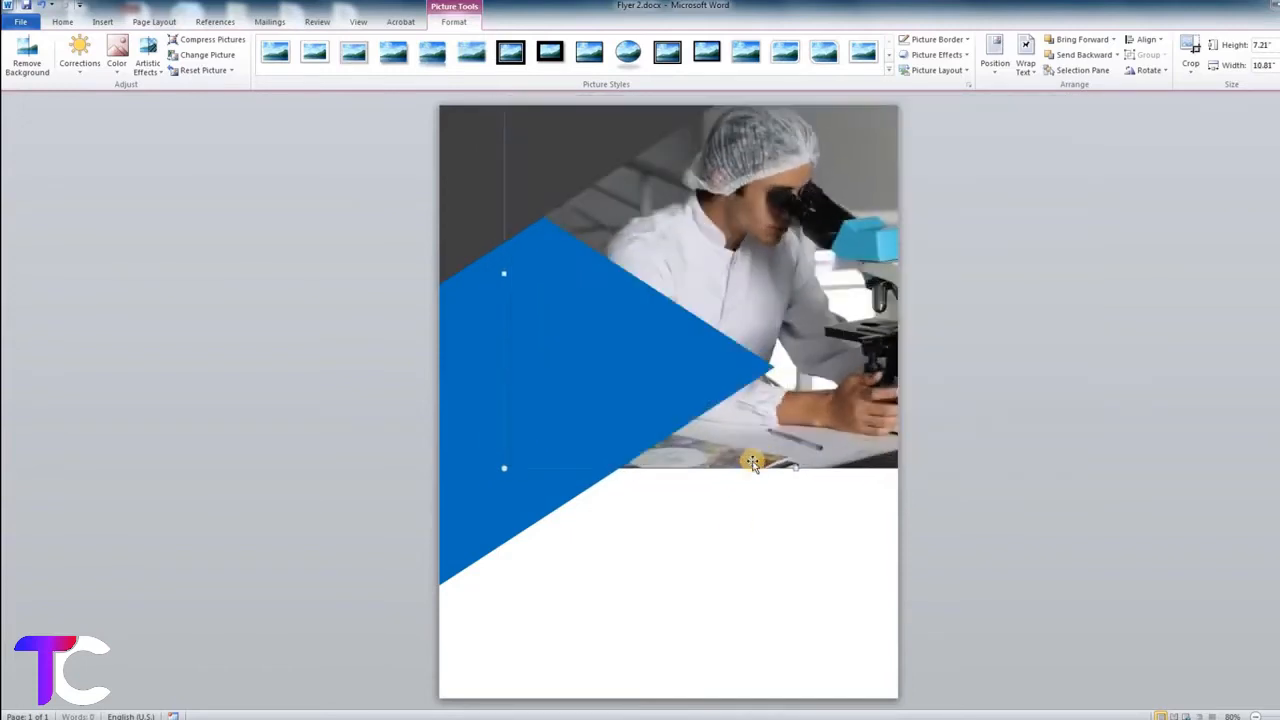
left_click(726, 551)
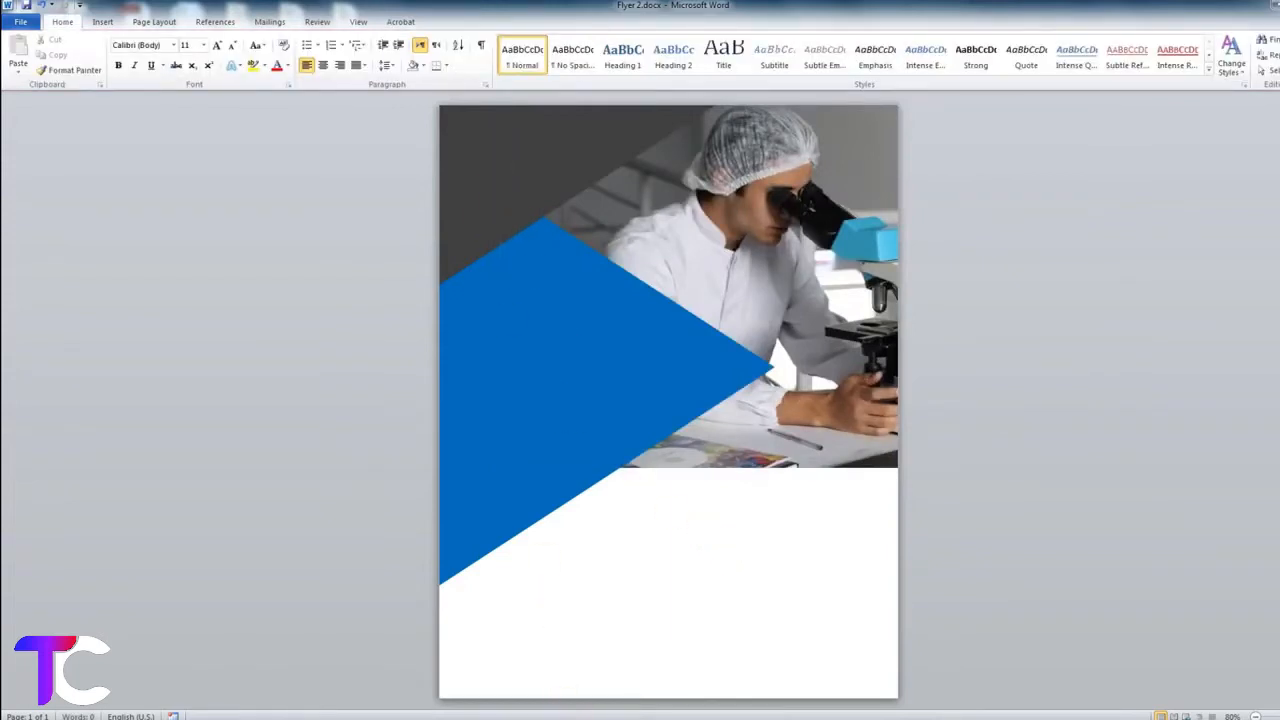
Step: Switch to Notepad and copy the first three lines of flyer 2.txt, from "Lorem ipsum dolor" to "sed do eiusmod tempor."
left_click(582, 716)
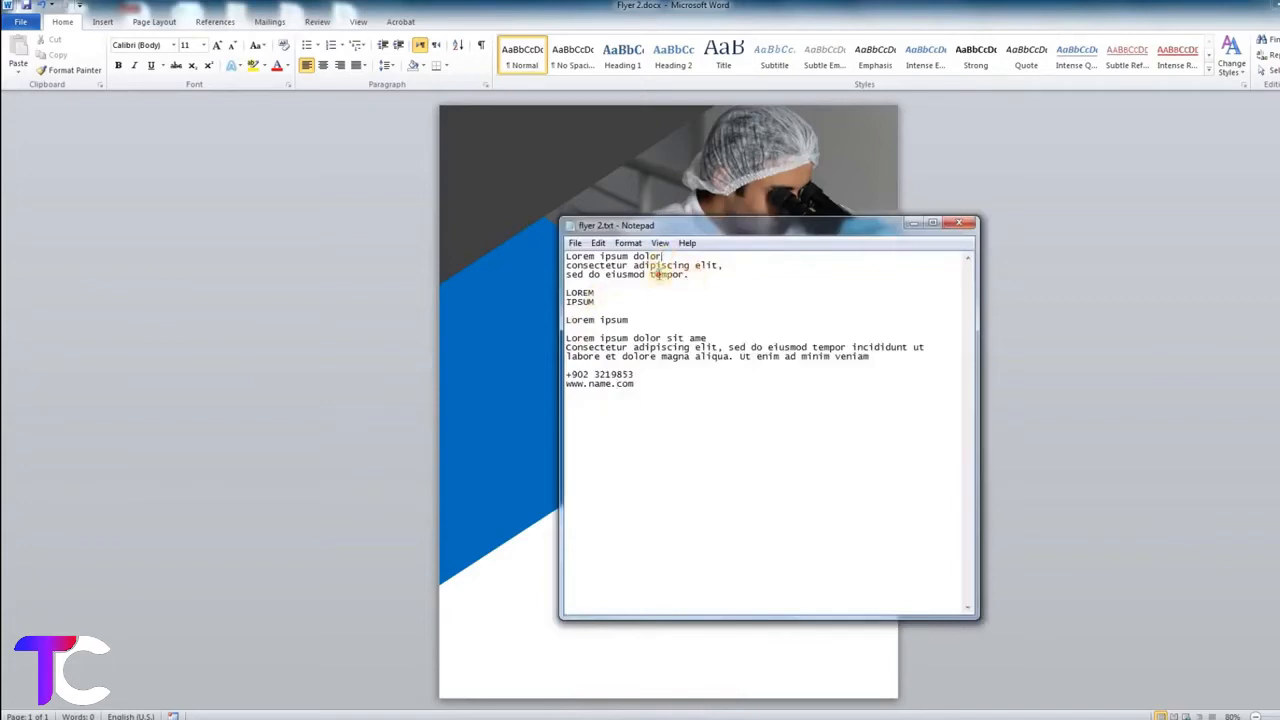
left_click_drag(556, 255, 558, 254)
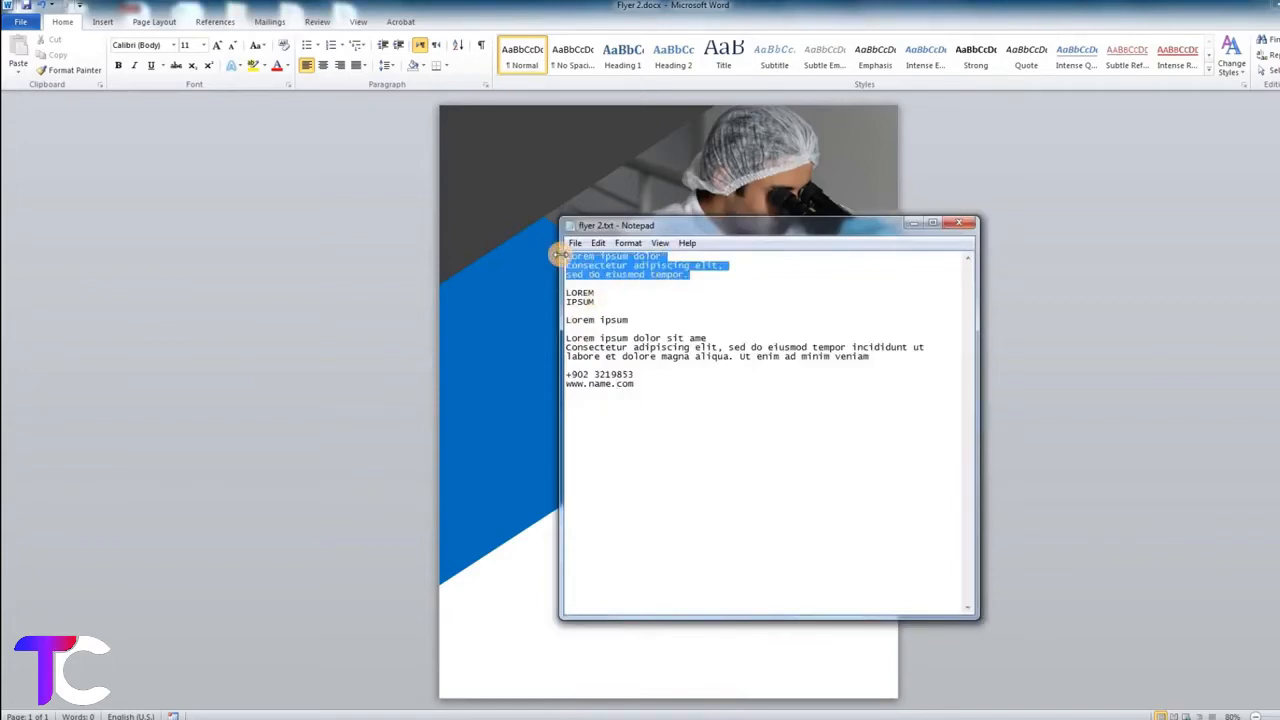
left_click(913, 224)
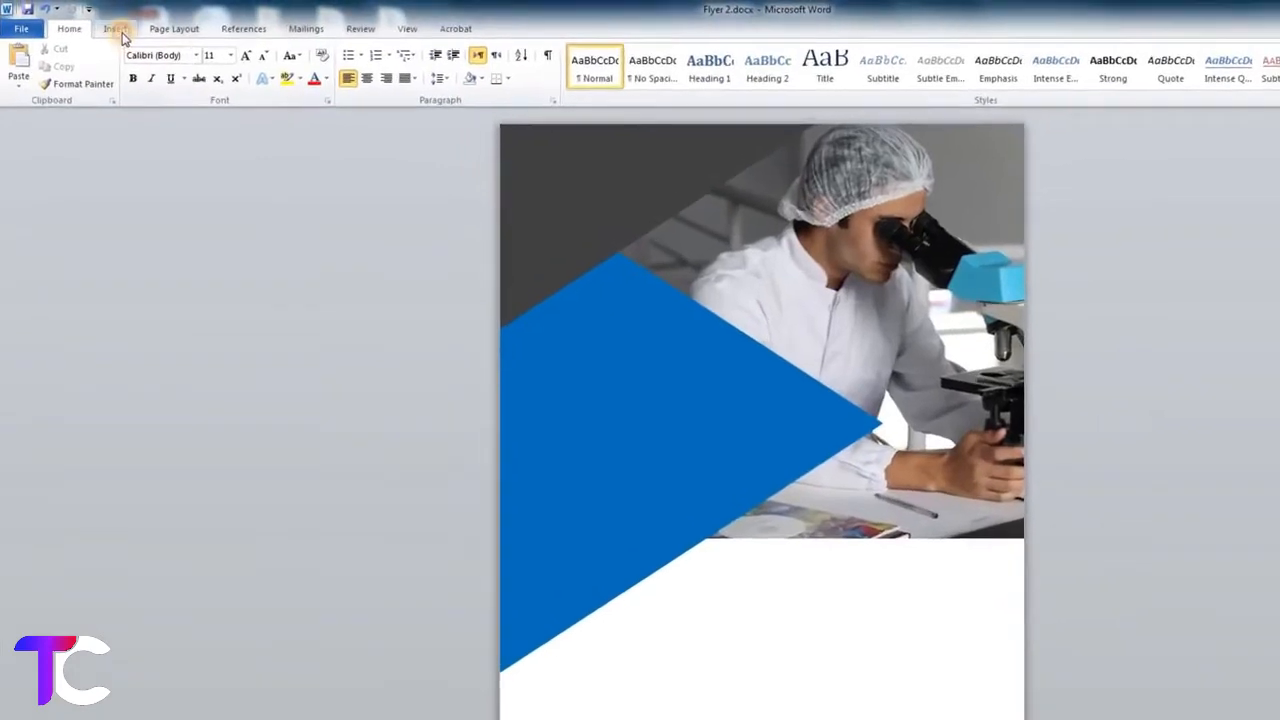
Step: Draw a text box on the dark gray triangle and paste the copied "Lorem ipsum dolor consectetur adipiscing elit," text into it
left_click(121, 34)
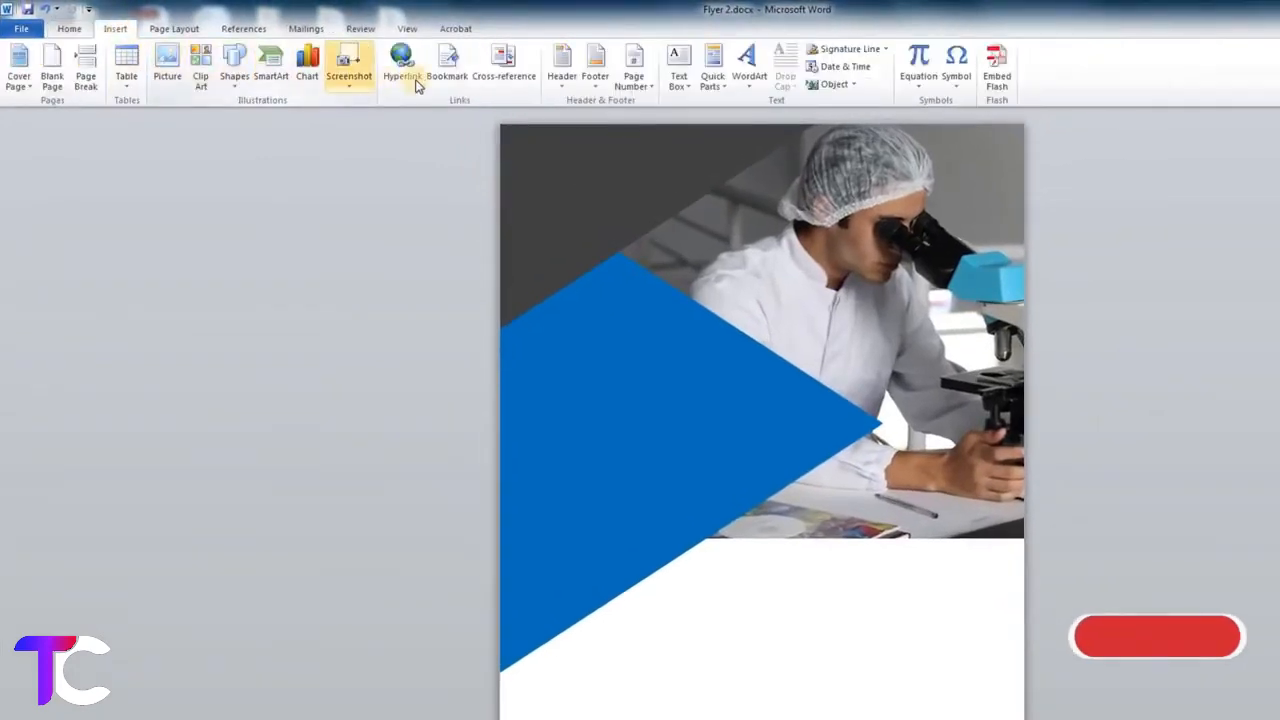
left_click(678, 78)
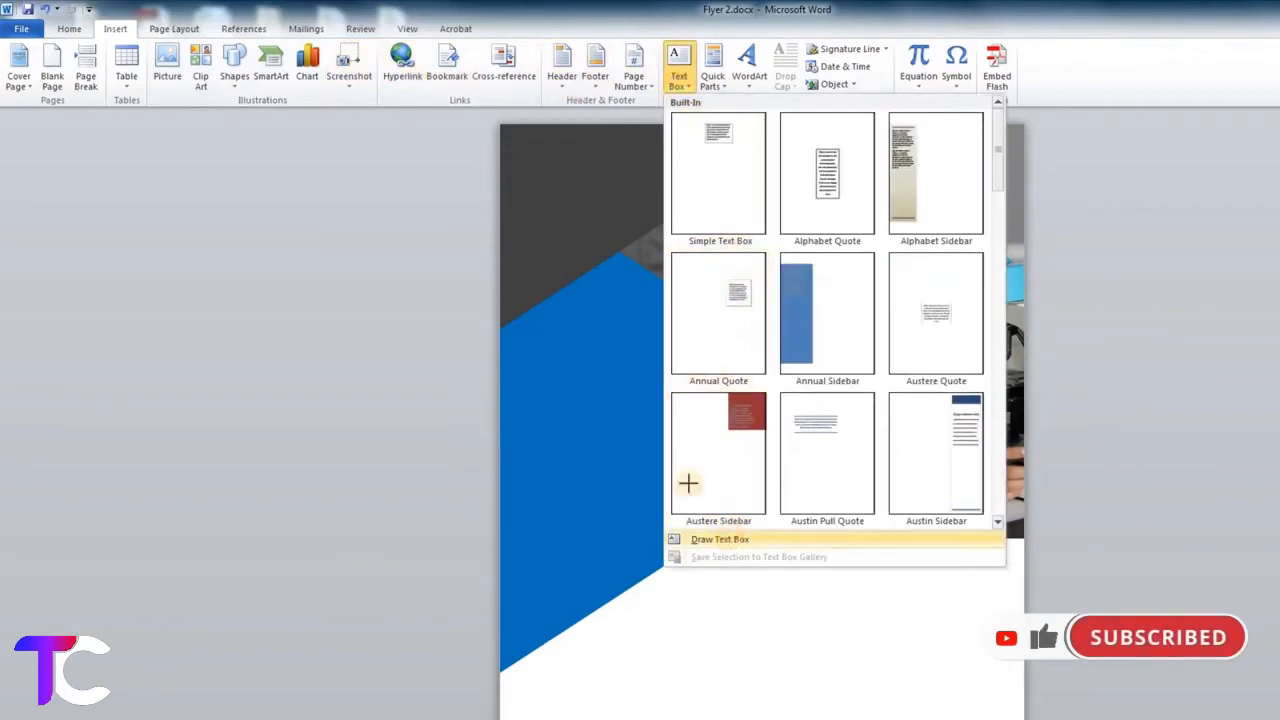
left_click(719, 539)
mouse_move(523, 178)
left_mouse_down()
mouse_move(580, 206)
mouse_move(716, 231)
left_mouse_up()
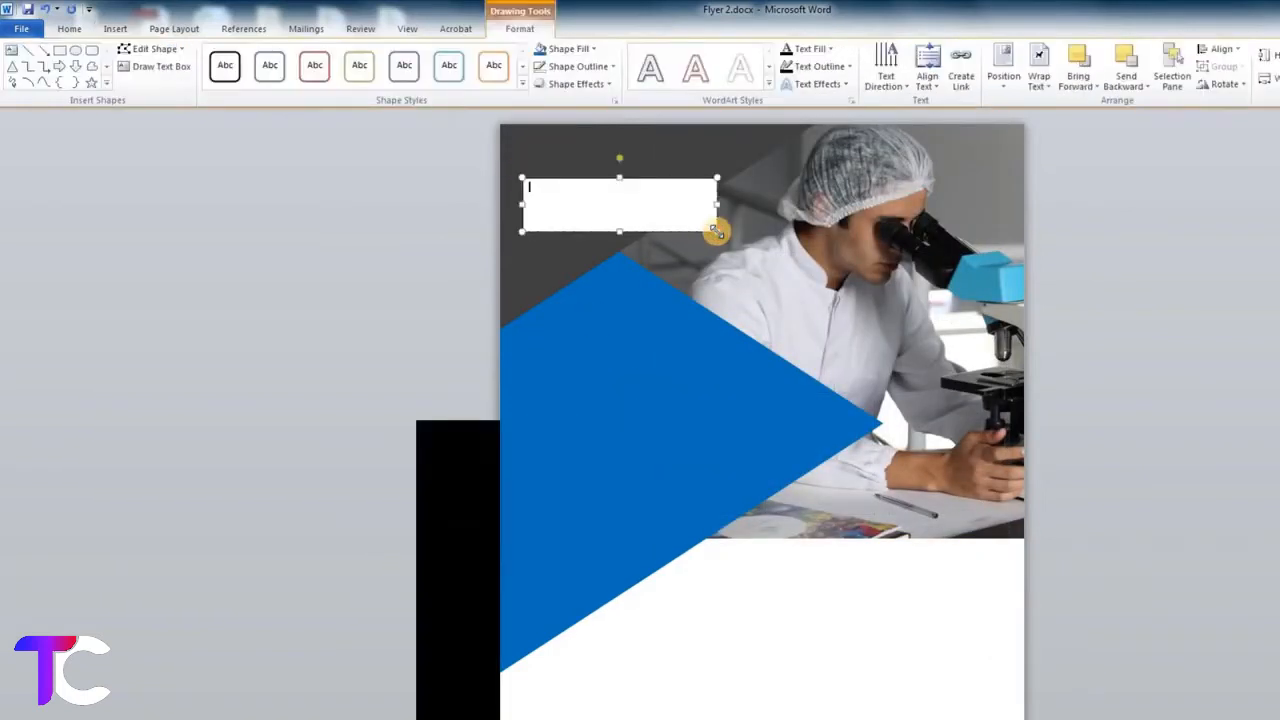
type("Lorem ipsum dolor consectetur adipiscing elit,")
Step: Remove the fill of the text box on the dark gray triangle and color all of its text white
key("ctrl+a")
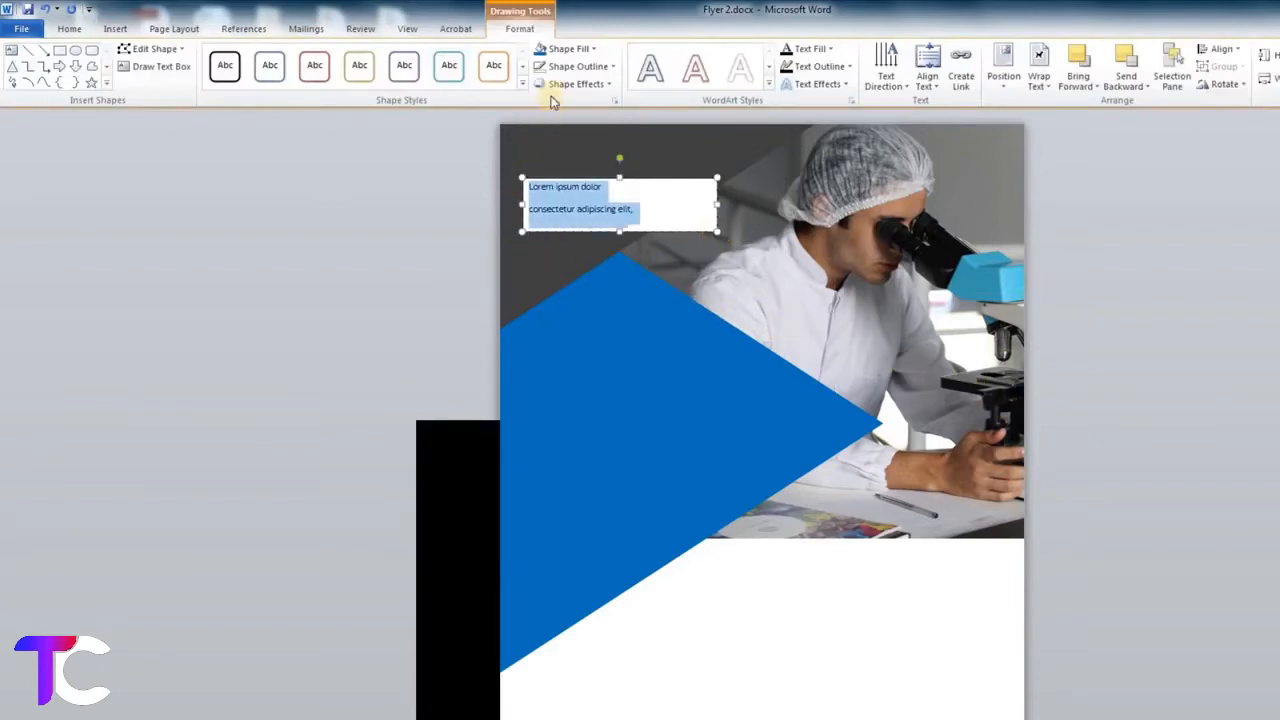
left_click(570, 50)
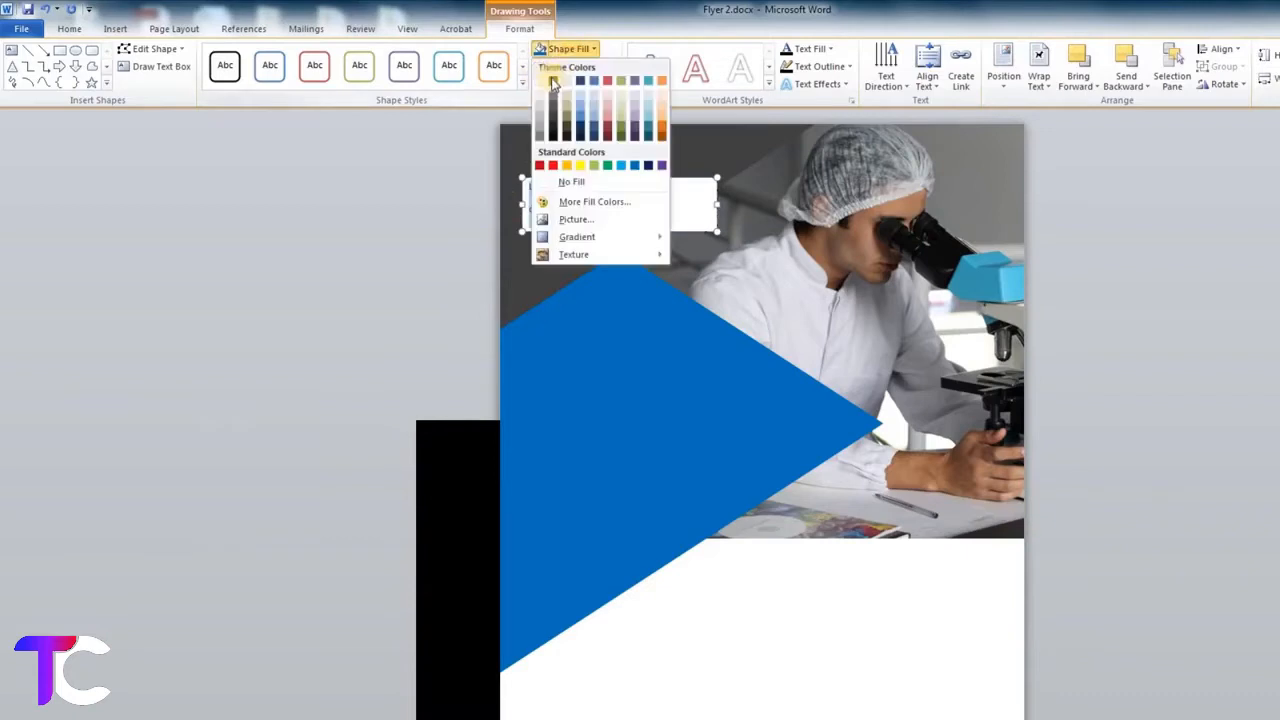
left_click(571, 183)
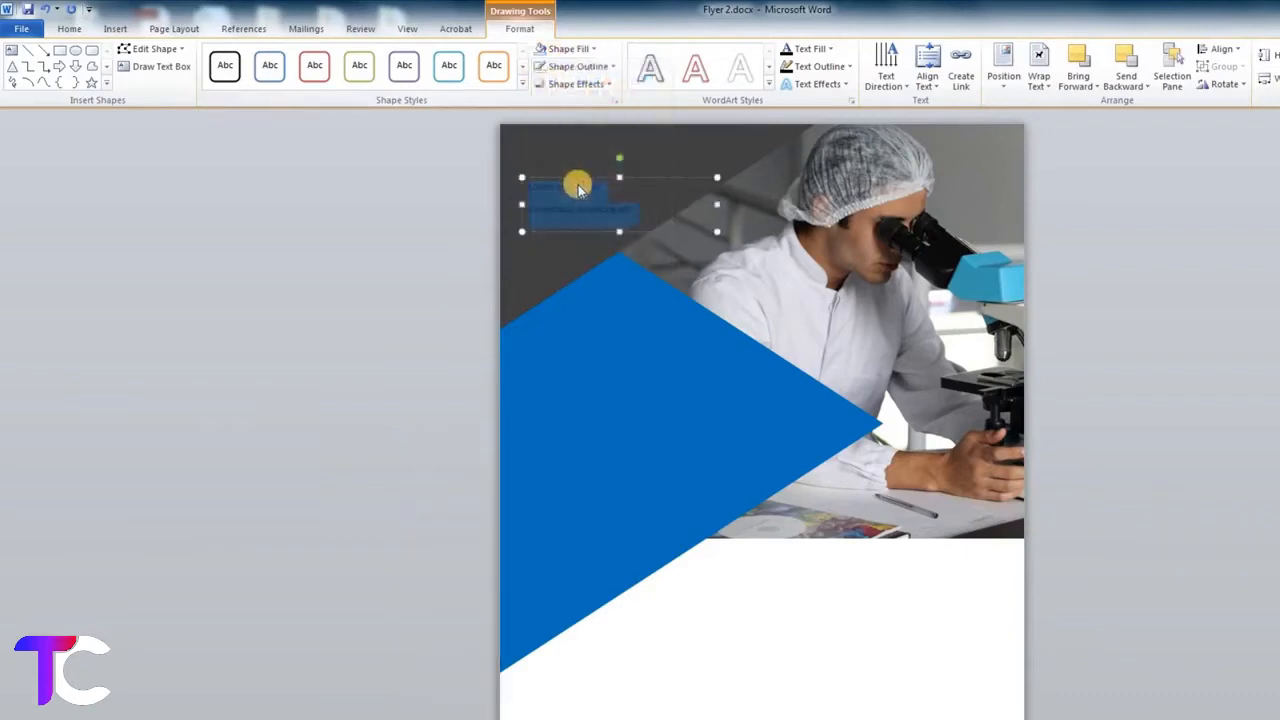
left_click(72, 28)
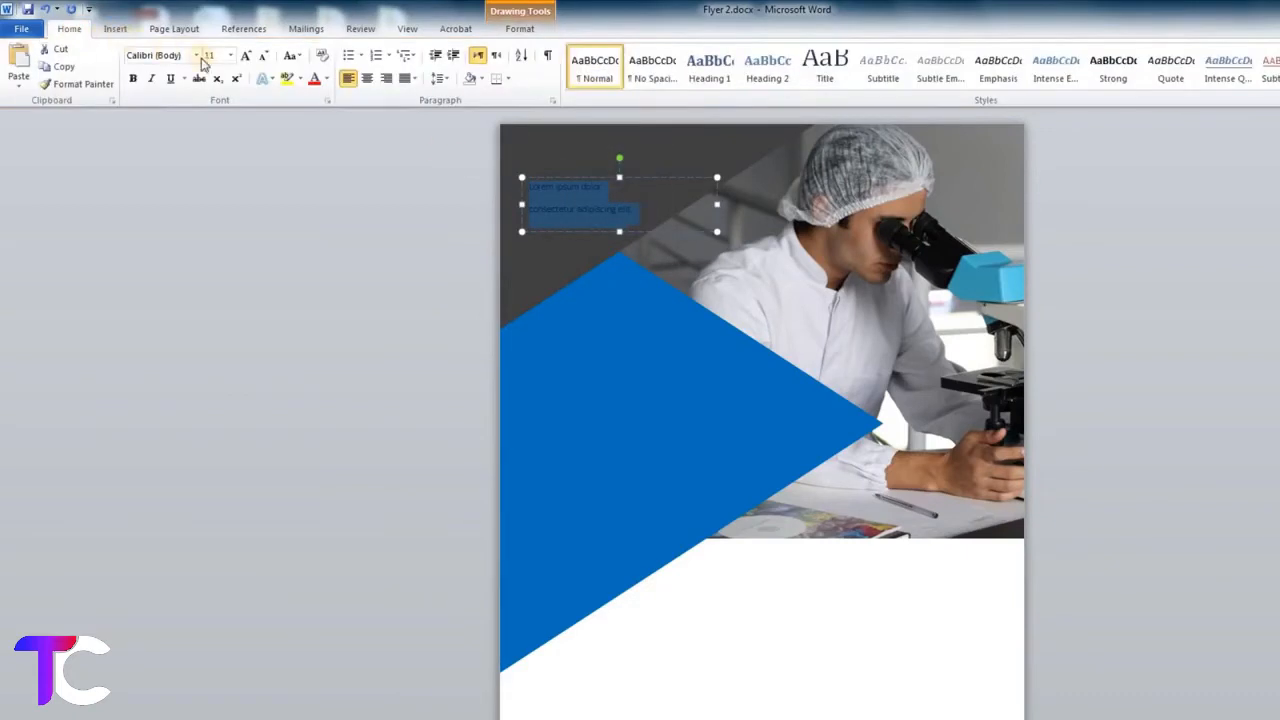
left_click(326, 79)
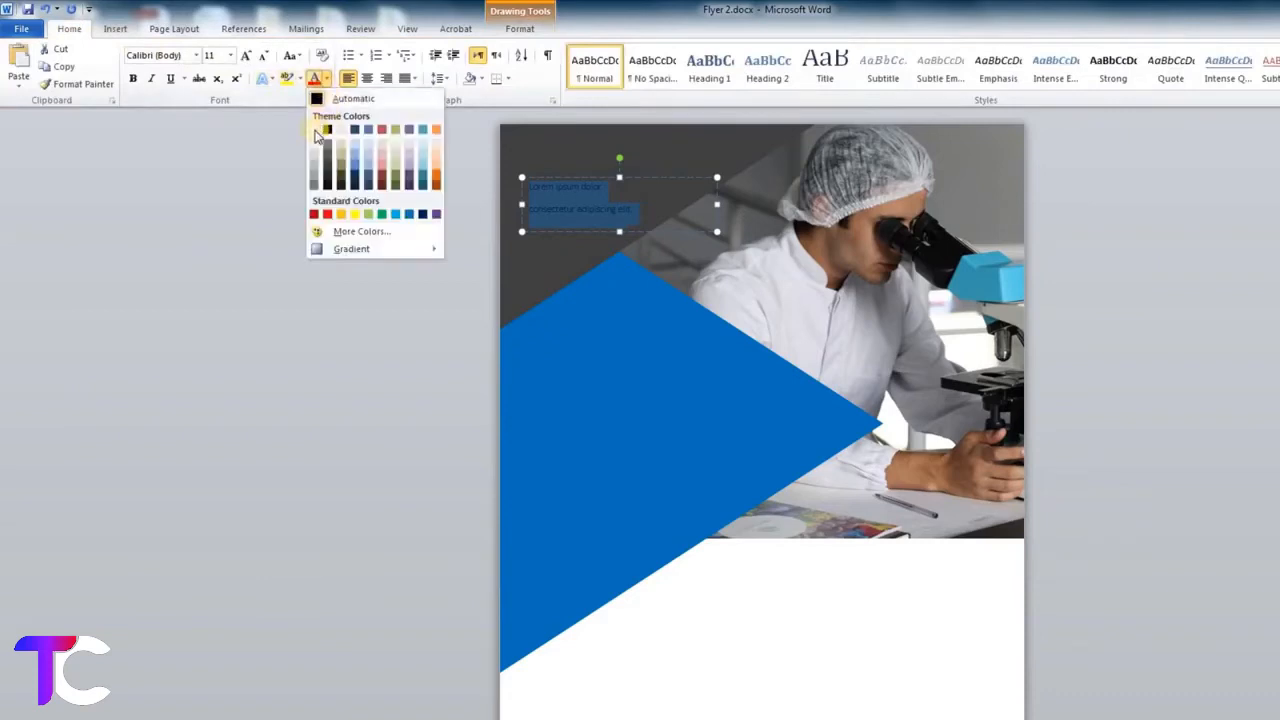
left_click(316, 130)
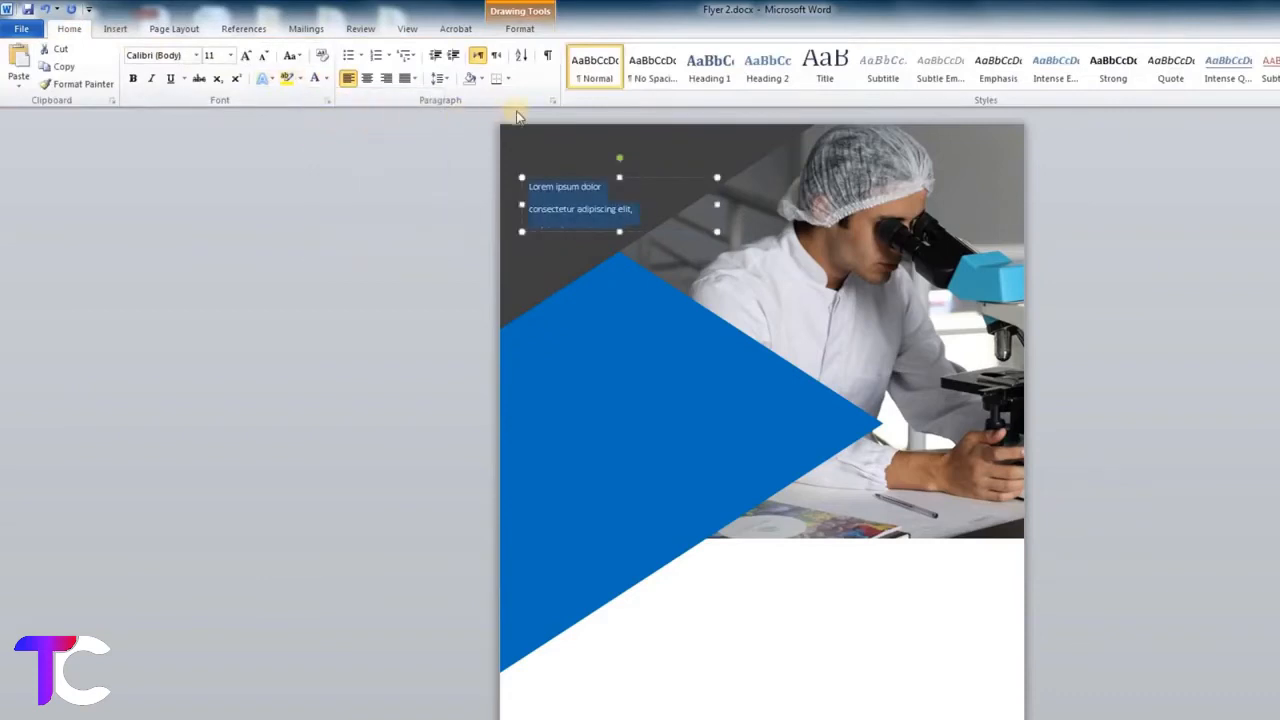
Step: Set the paragraph spacing after to 0 pt for all the text in the box
left_click(553, 101)
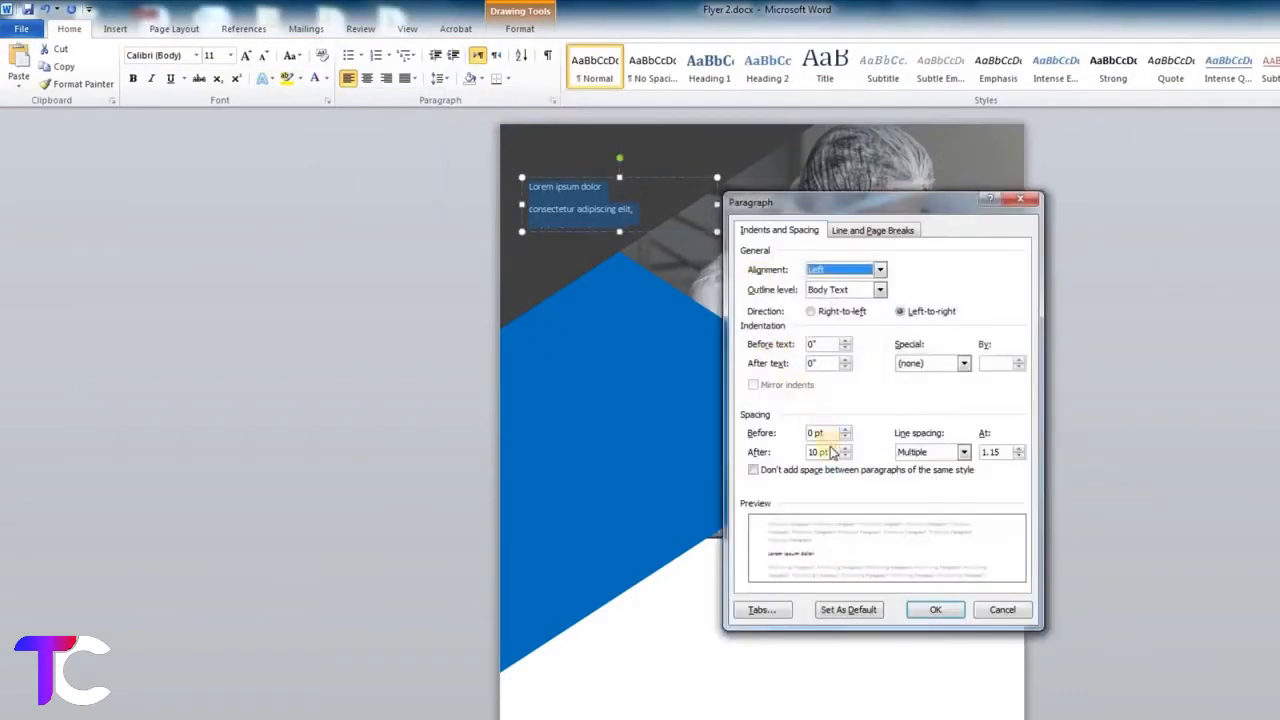
left_click_drag(830, 451, 810, 452)
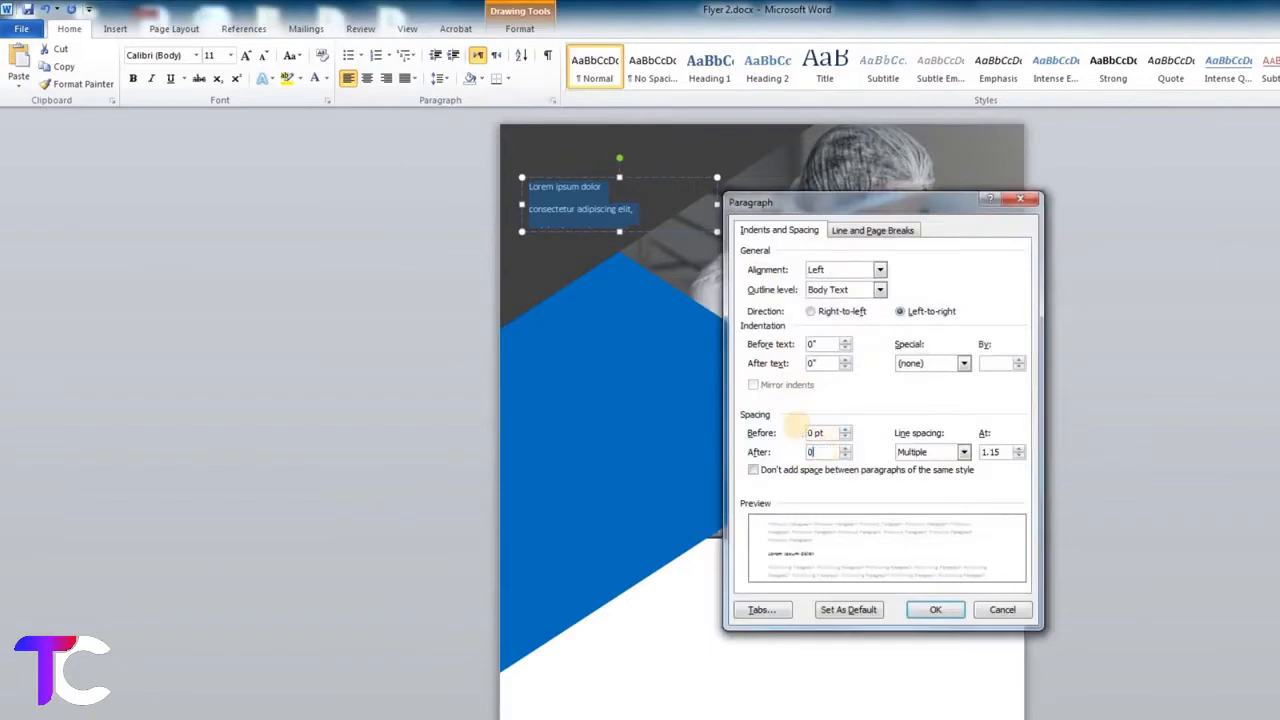
left_click(925, 609)
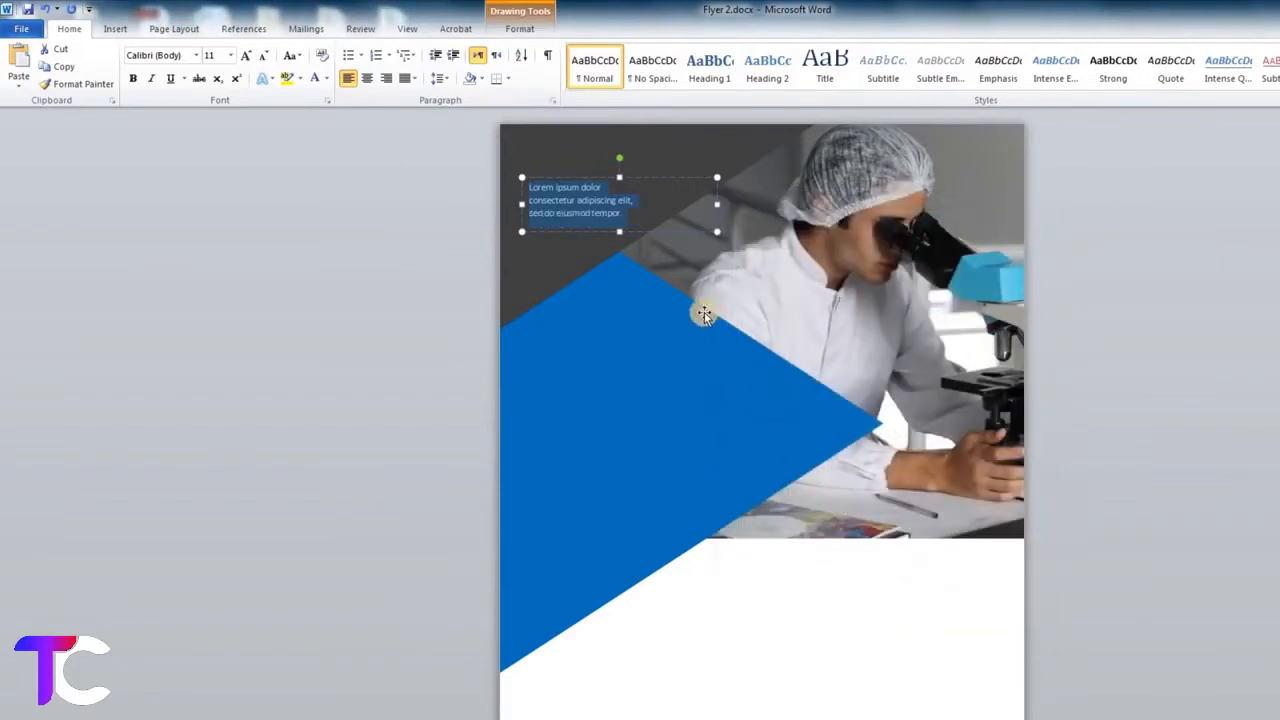
Step: Make the "Lorem ipsum dolor" line bold and change the font of the whole text box to Arial (Body CS)
left_click_drag(605, 188, 528, 186)
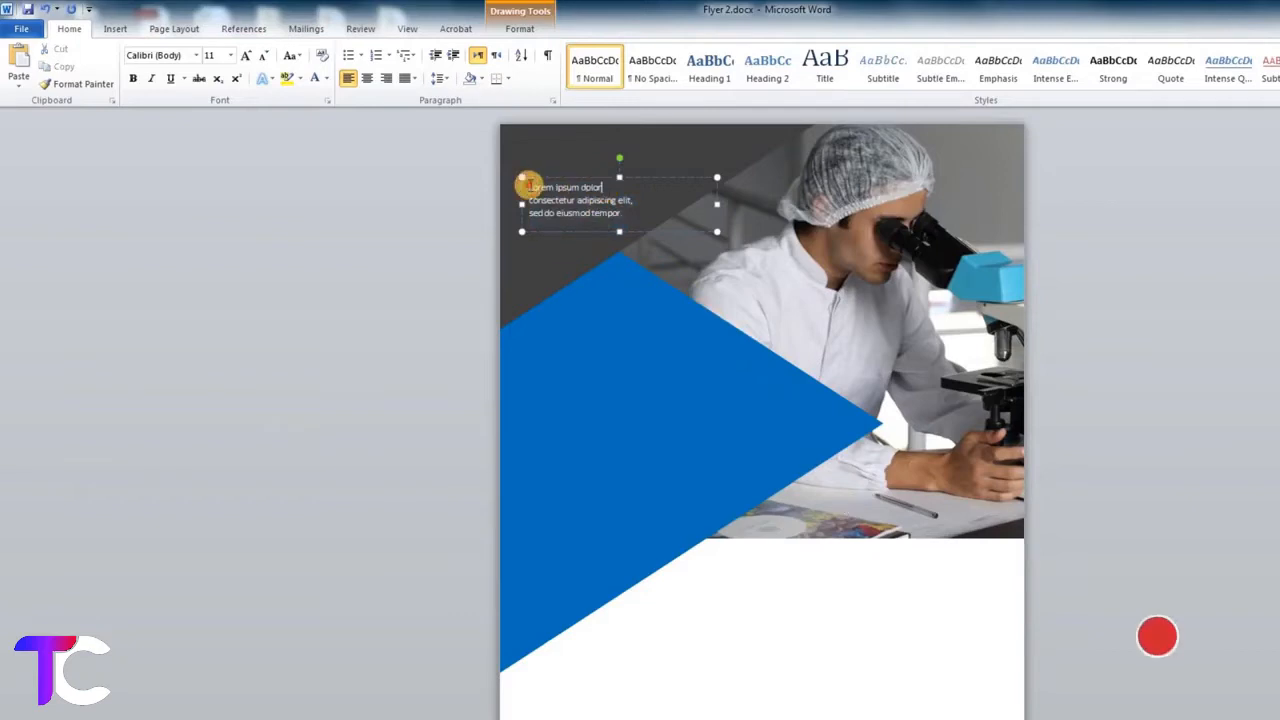
left_click(135, 85)
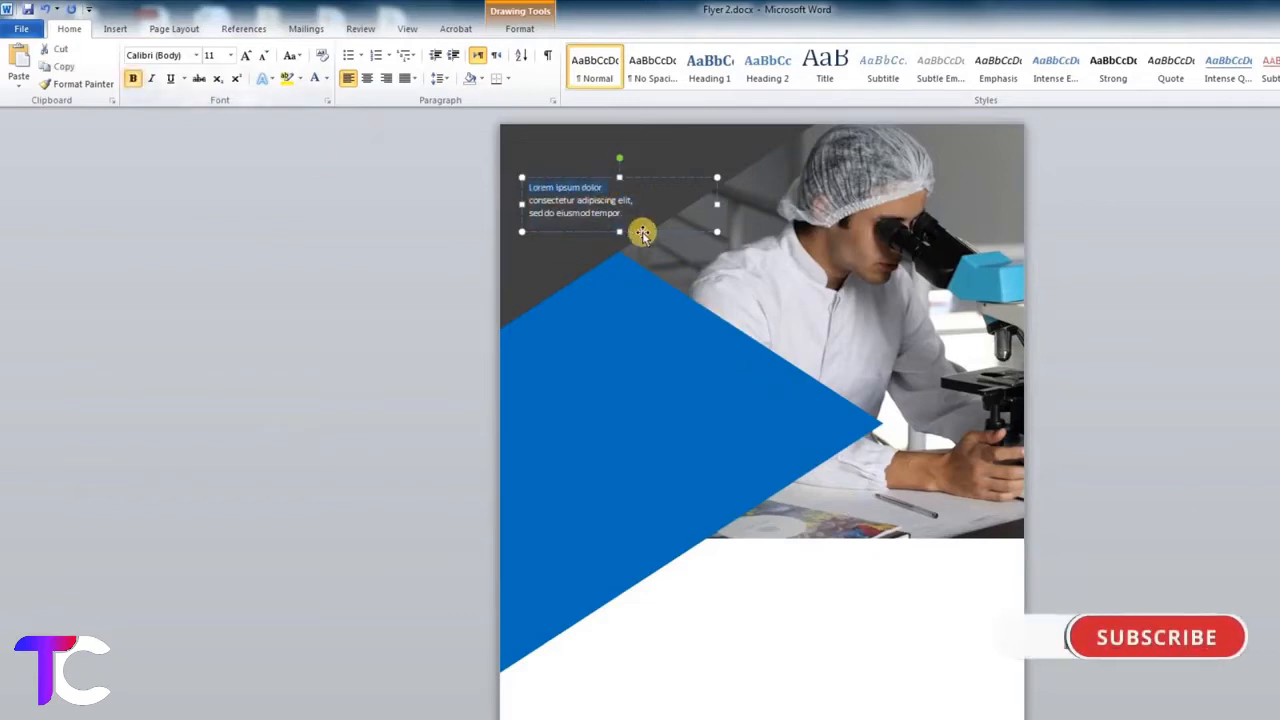
left_click(592, 200)
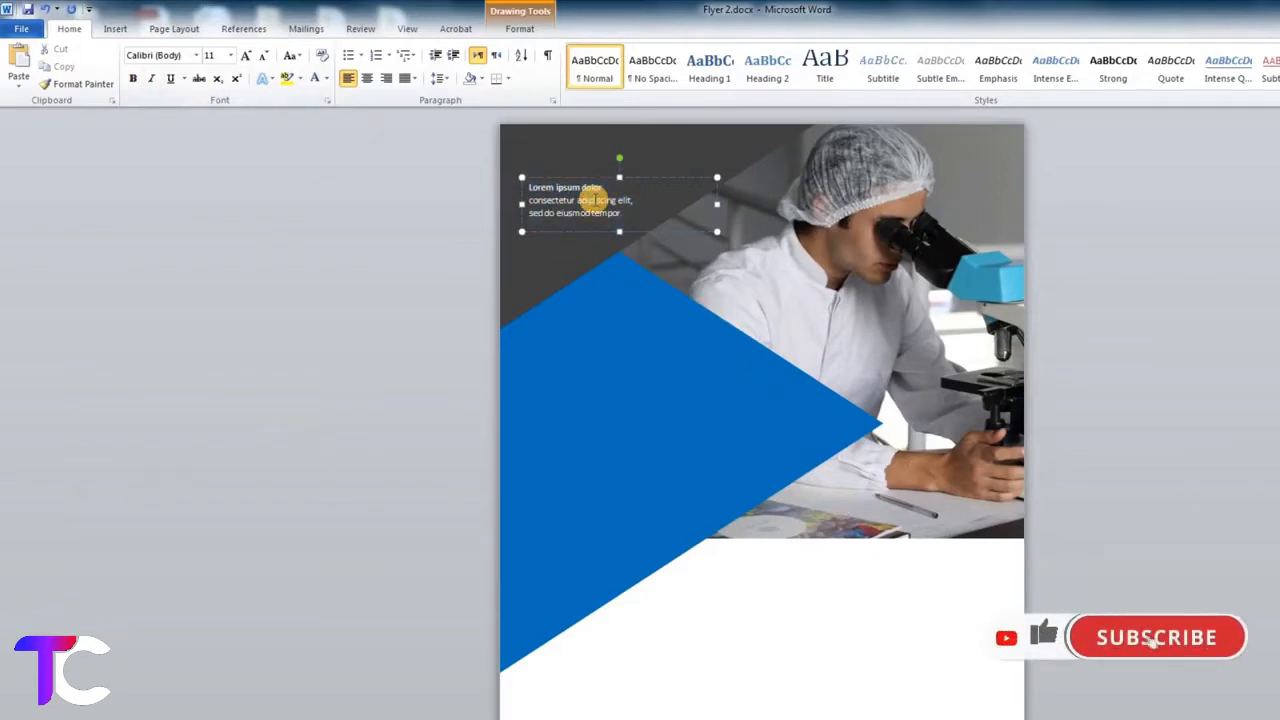
key("ctrl+a")
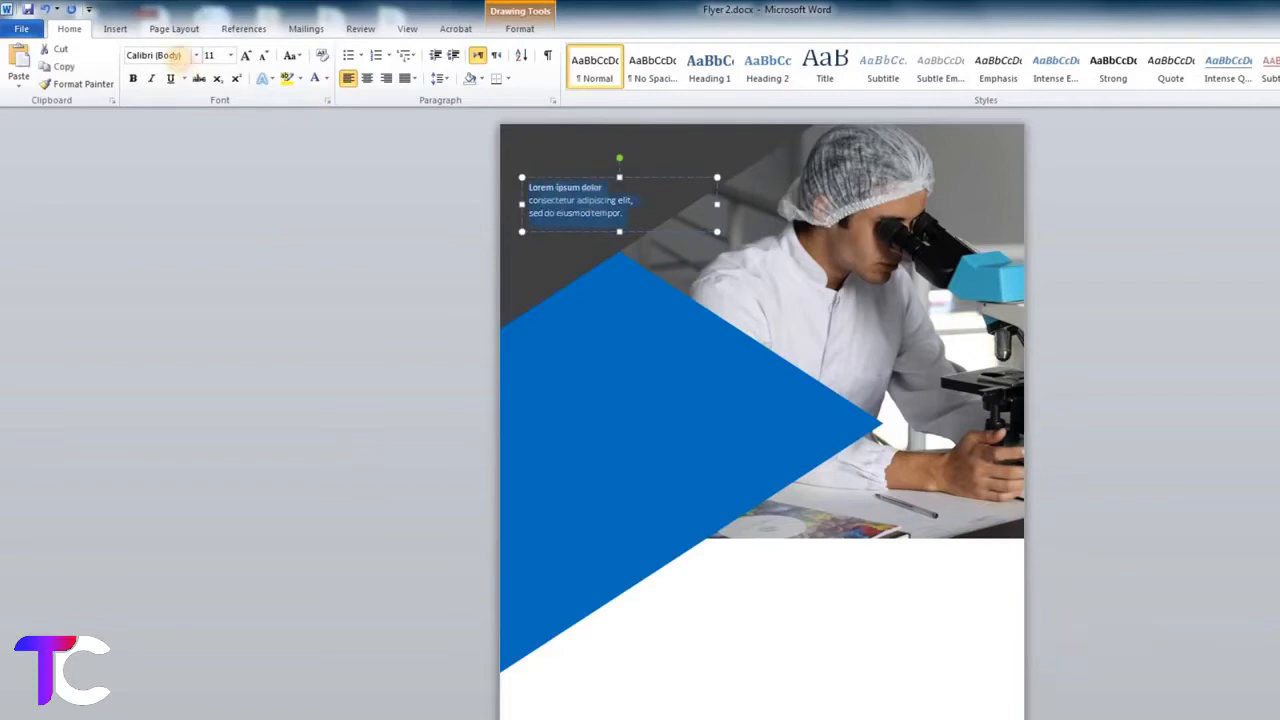
key("Return")
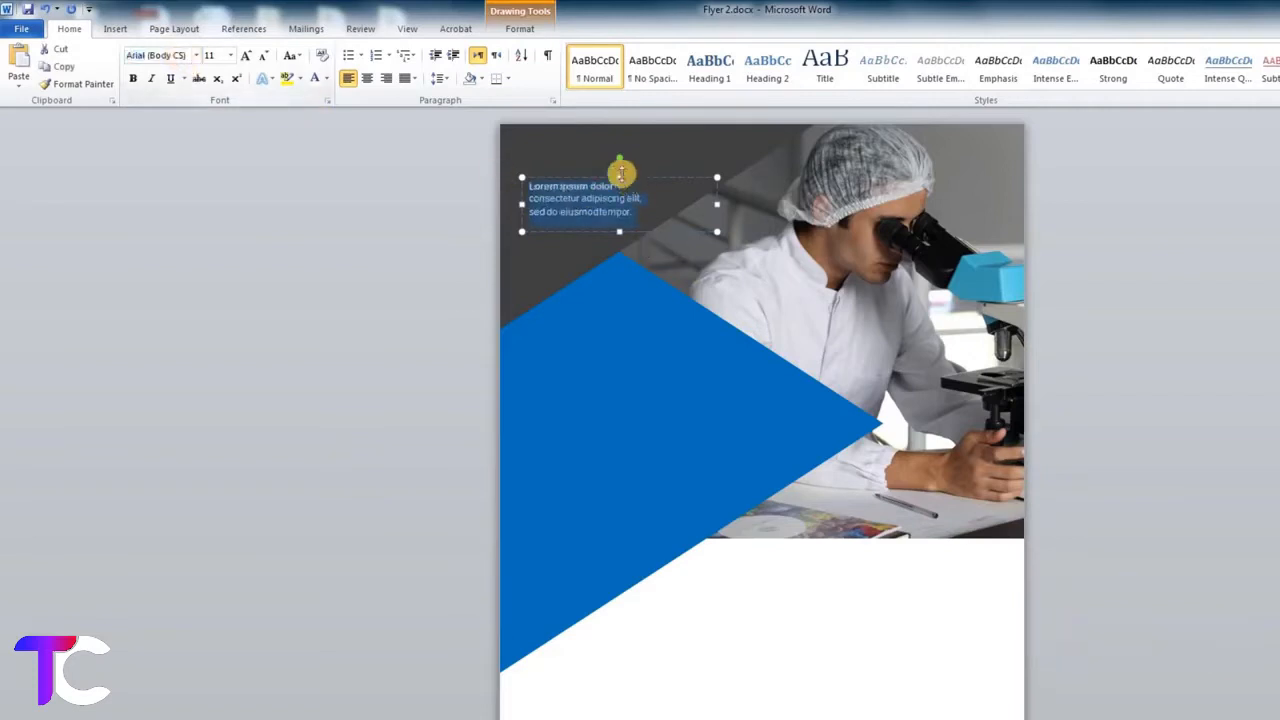
Step: Shrink the text box to fit its three lines and move it down on the dark gray triangle
left_click(640, 197)
left_click_drag(717, 231, 658, 222)
key("Down")
key("Down")
key("Down")
key("Down")
key("Down")
key("Down")
key("Down")
key("Down")
key("Down")
key("Down")
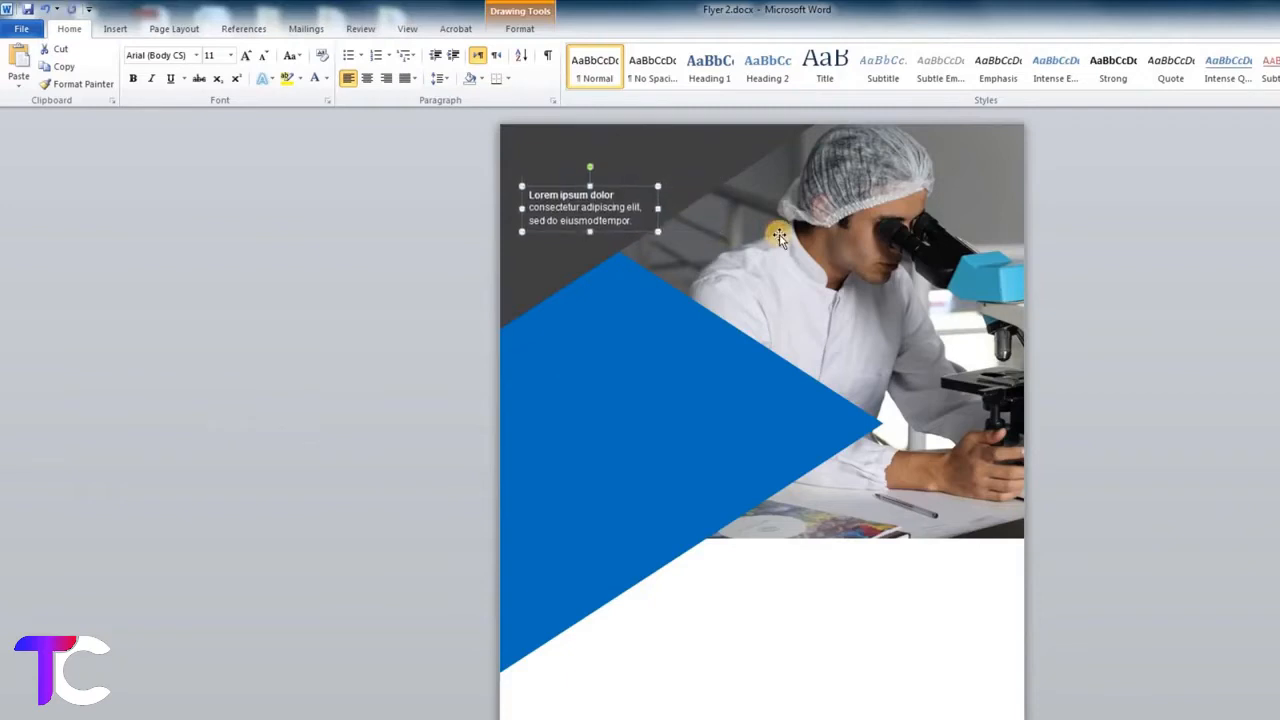
key("Down")
key("Down")
key("Down")
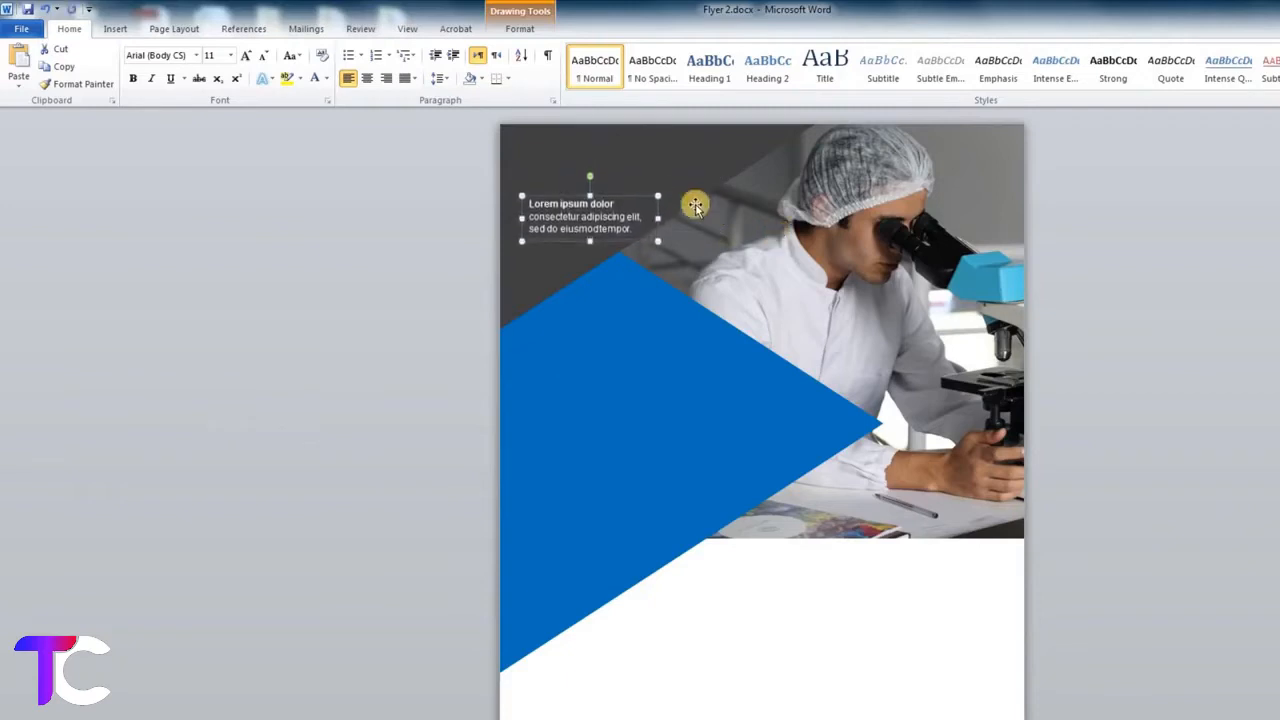
Step: Duplicate the text box above the original and replace the copy's text with "LOGO"
left_click_drag(608, 185, 600, 147)
key("ctrl+a")
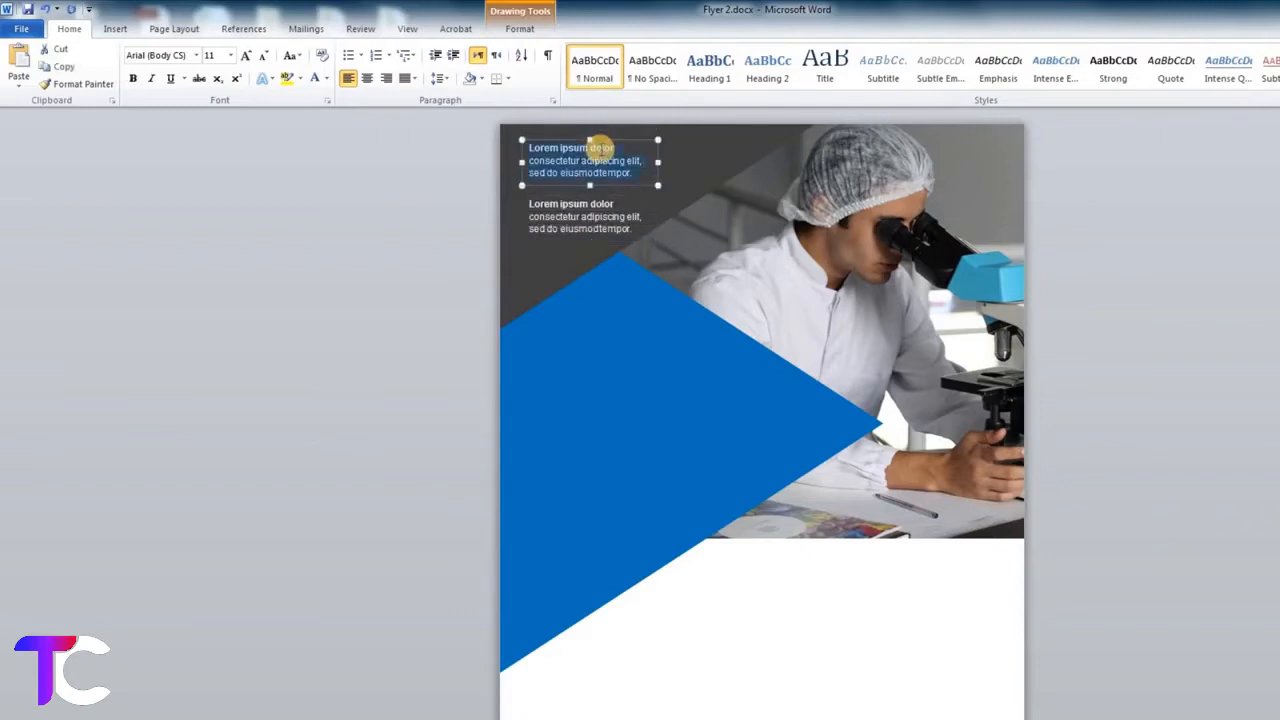
type("LOGO")
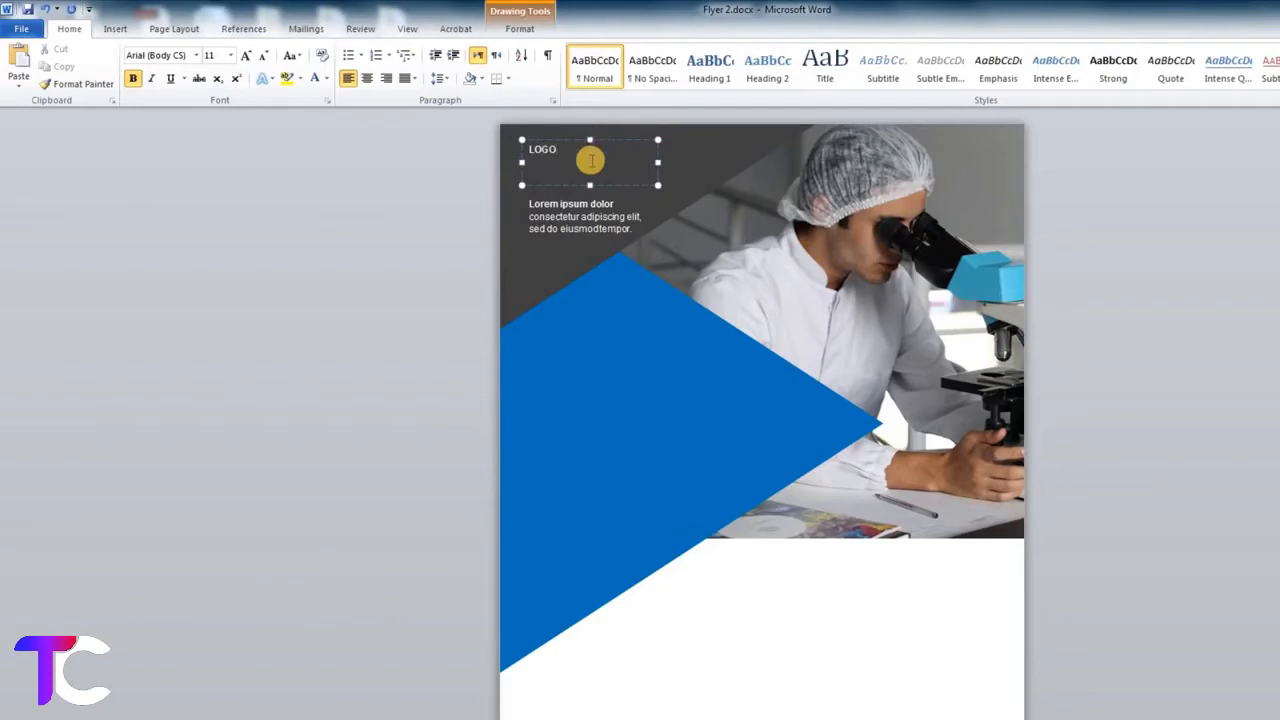
Step: Shrink the LOGO text box to fit its word and move it down to just above the "Lorem ipsum dolor" line
left_click_drag(655, 183, 576, 167)
key("Down")
key("Down")
key("Down")
key("Down")
key("Down")
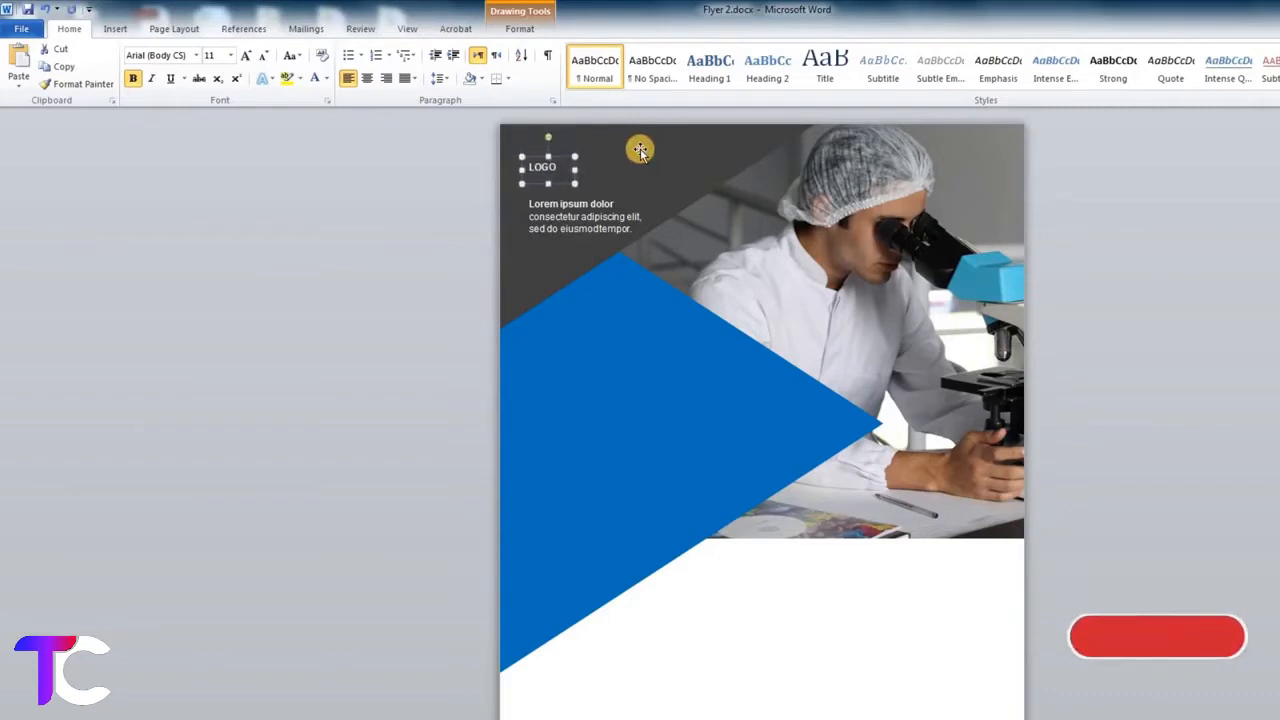
key("Down")
key("Down")
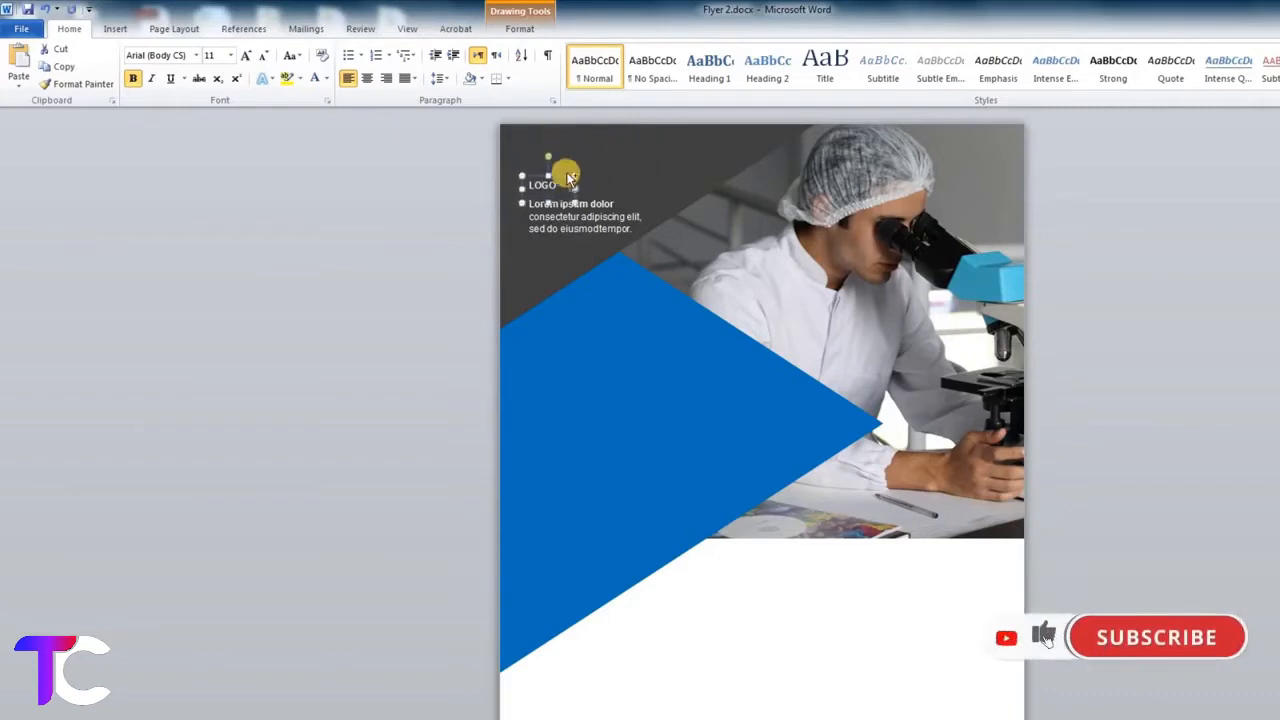
Step: Duplicate the LOGO text box above the original and replace the copy's text with the round headphone-like symbol
left_click_drag(563, 175, 558, 150)
double_click(547, 153)
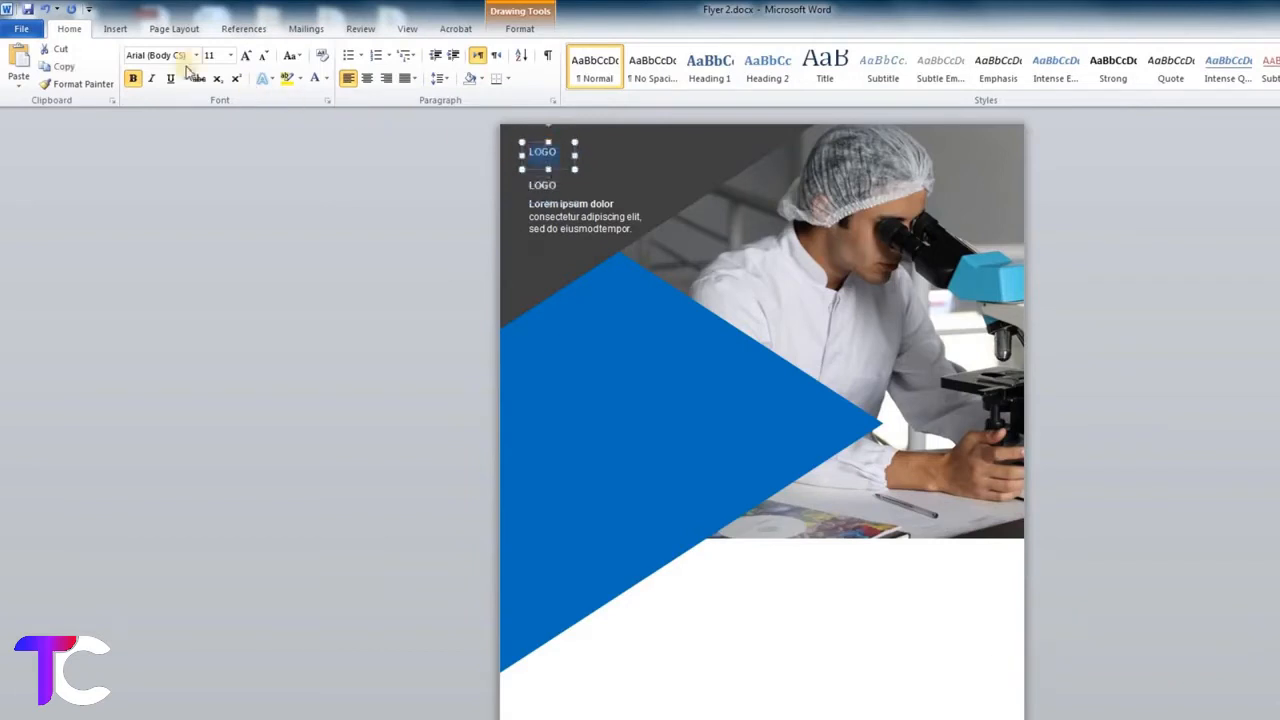
left_click(115, 29)
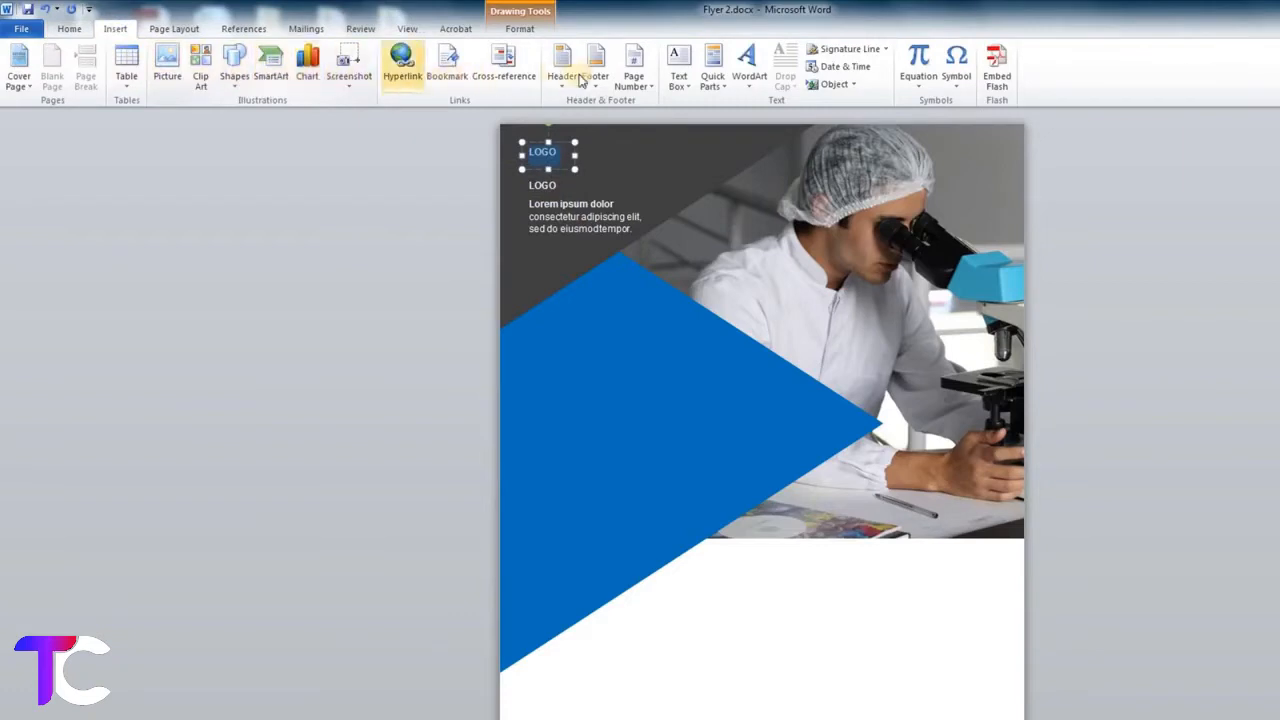
left_click(957, 78)
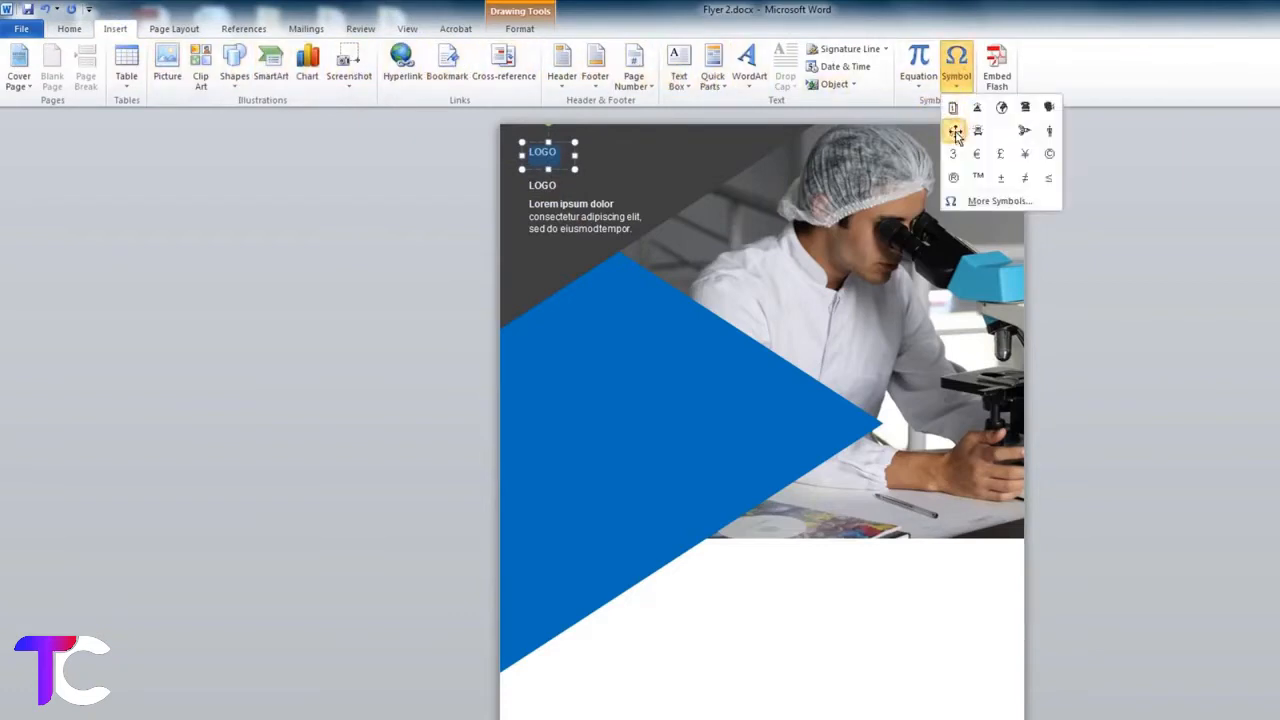
left_click(955, 133)
Step: Set the logo symbol to 40 pt, make its box taller to show it fully, and nudge it slightly left over LOGO
double_click(546, 155)
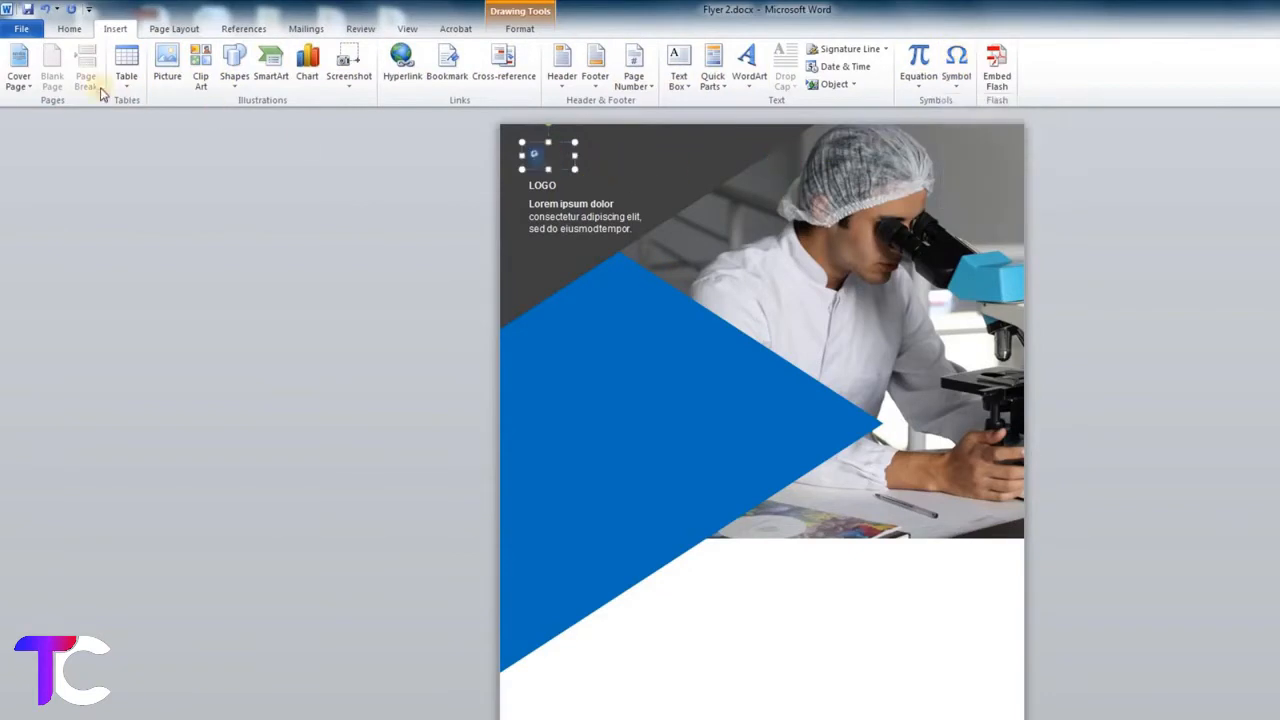
left_click(68, 29)
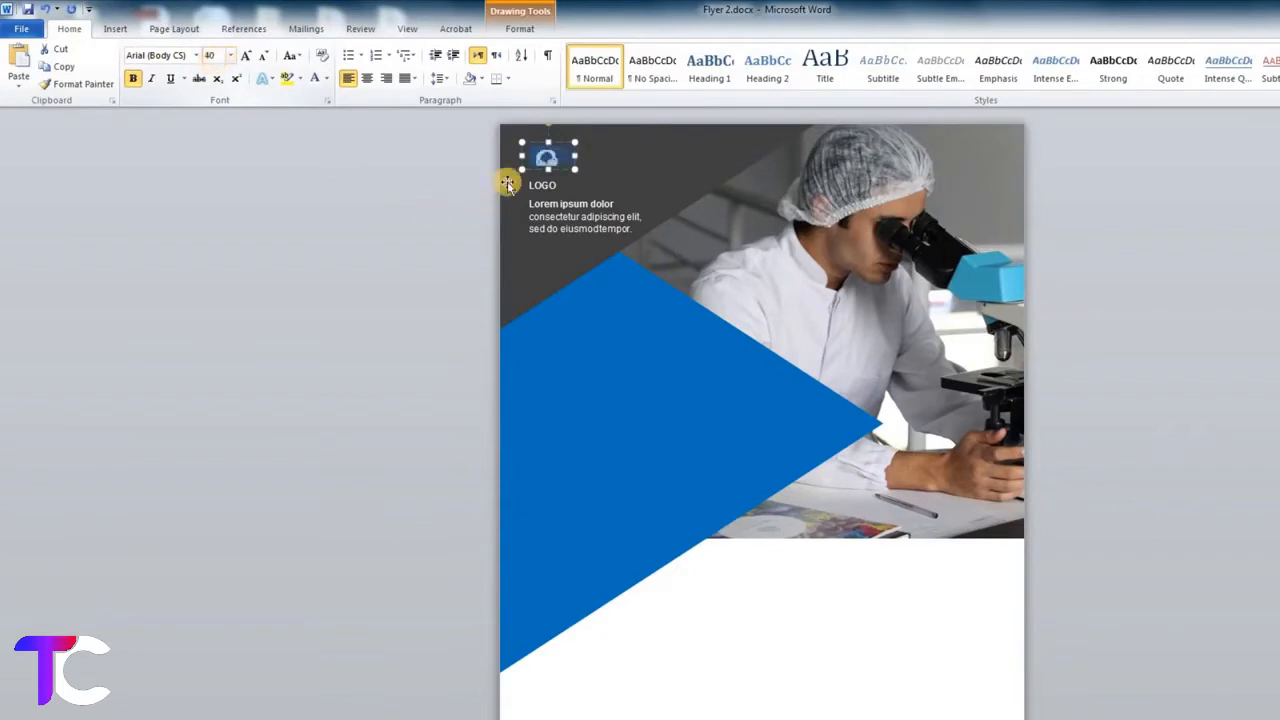
left_click_drag(546, 166, 558, 185)
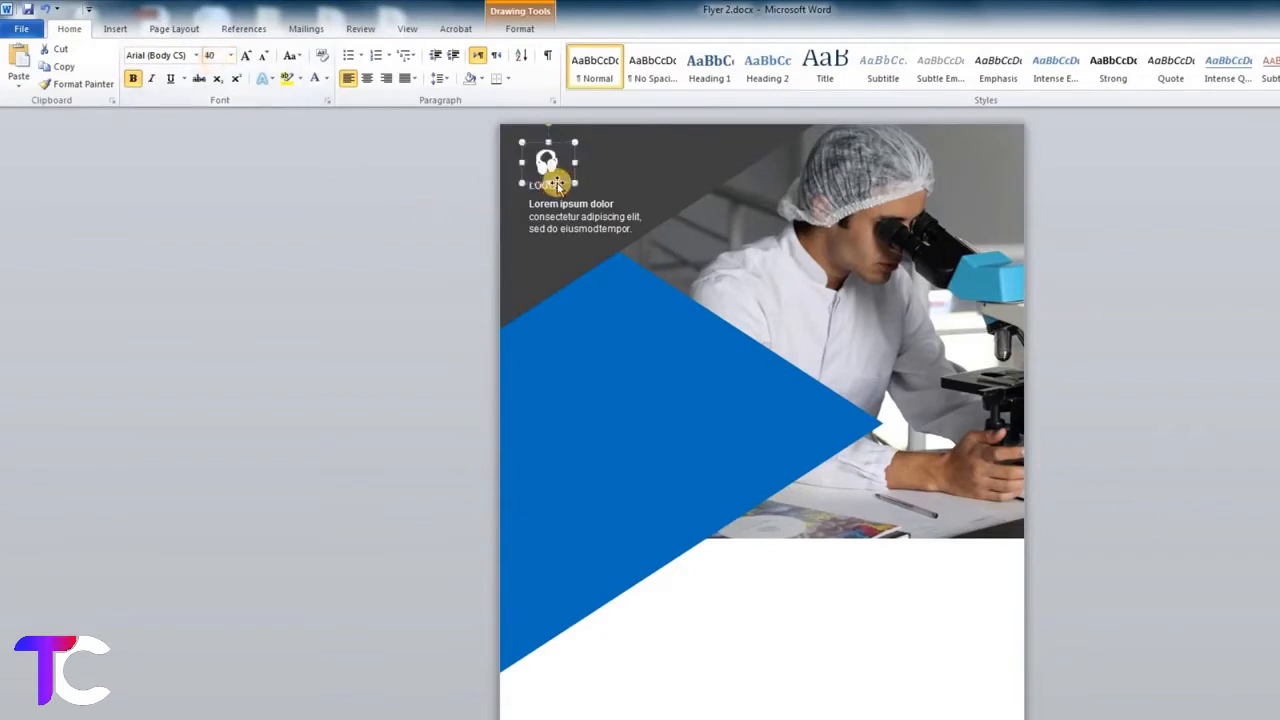
left_click(459, 213)
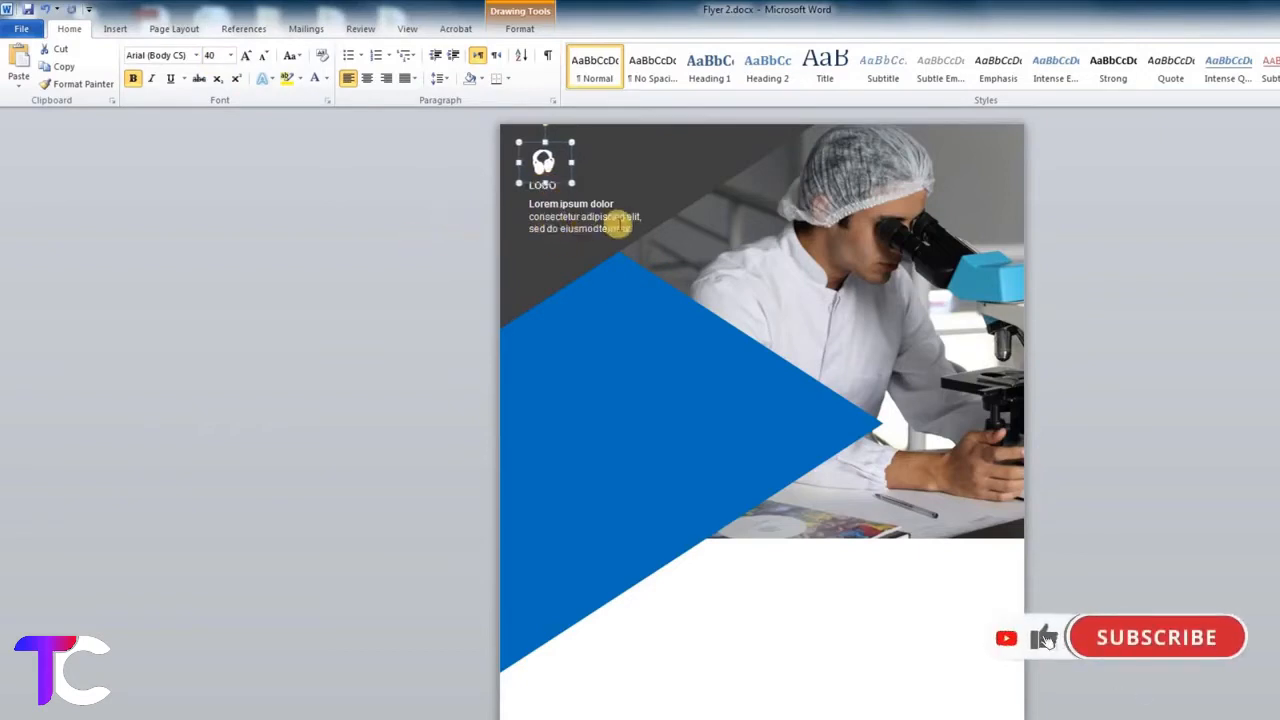
Step: Nudge the "Lorem ipsum dolor" text box down to leave more space below LOGO
left_click(596, 196)
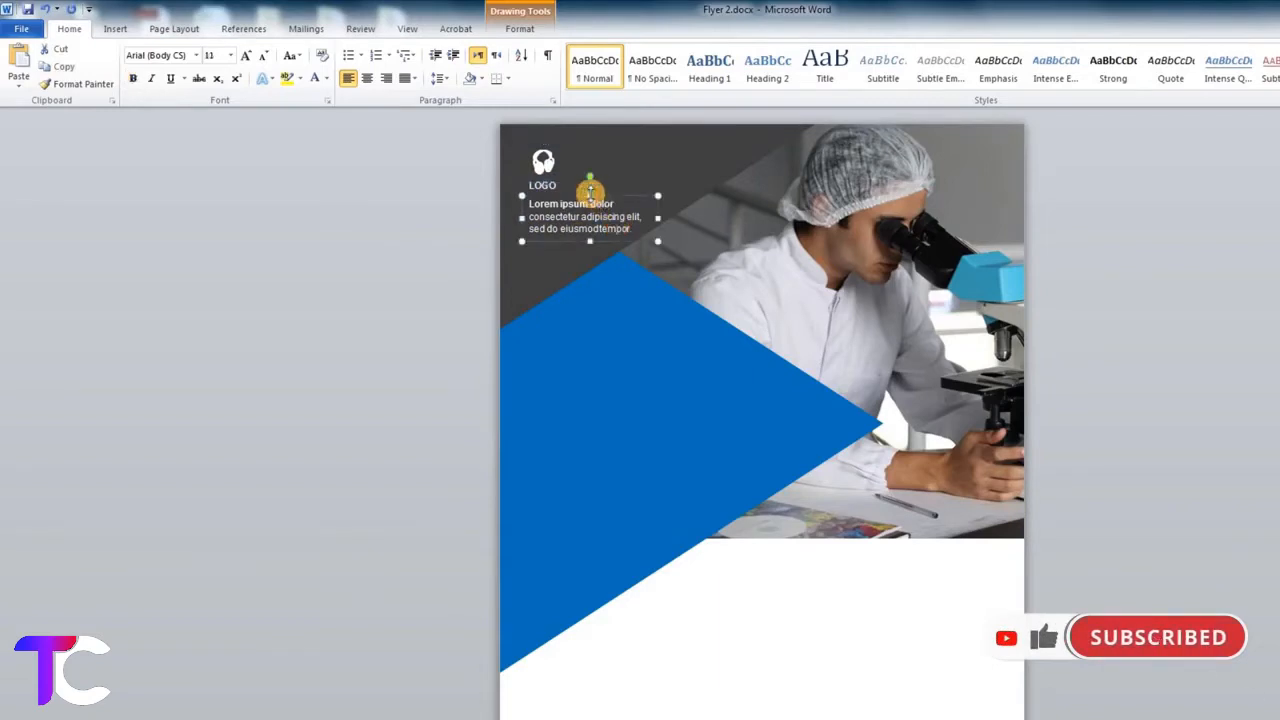
key("Down")
key("Down")
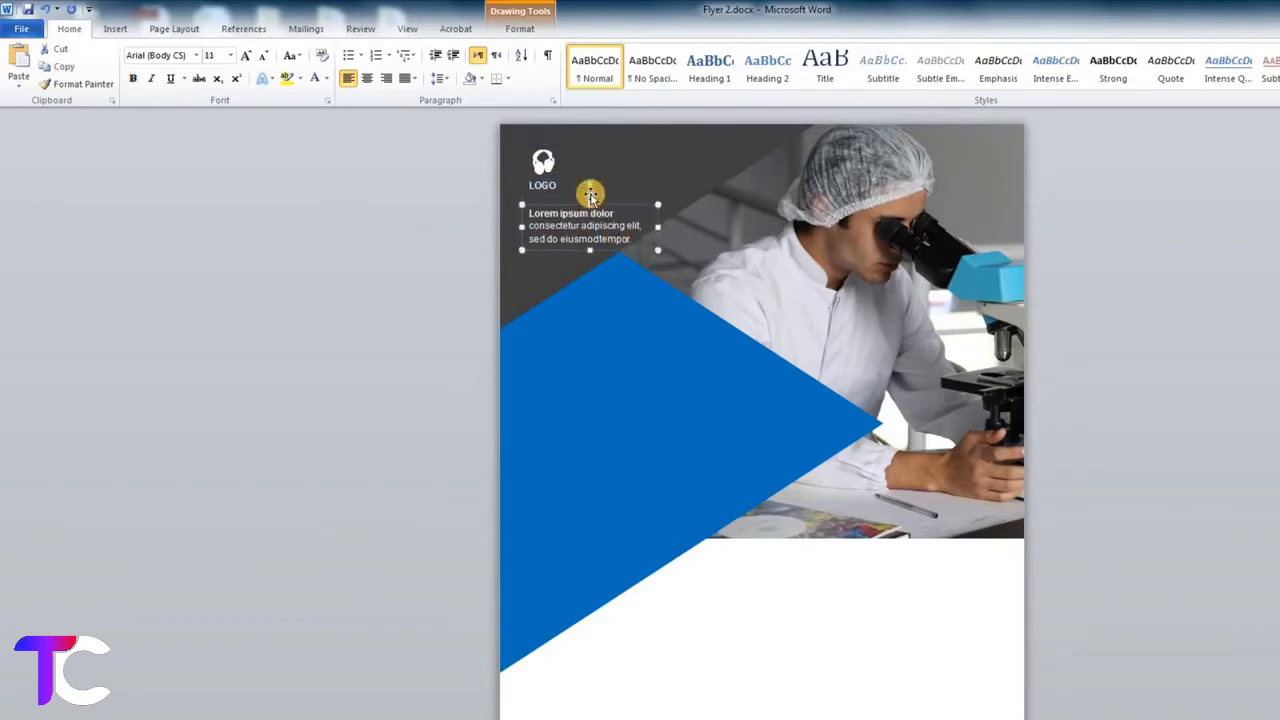
Step: Shift the dark gray triangle slightly right and down behind the blue triangle
left_click(668, 183)
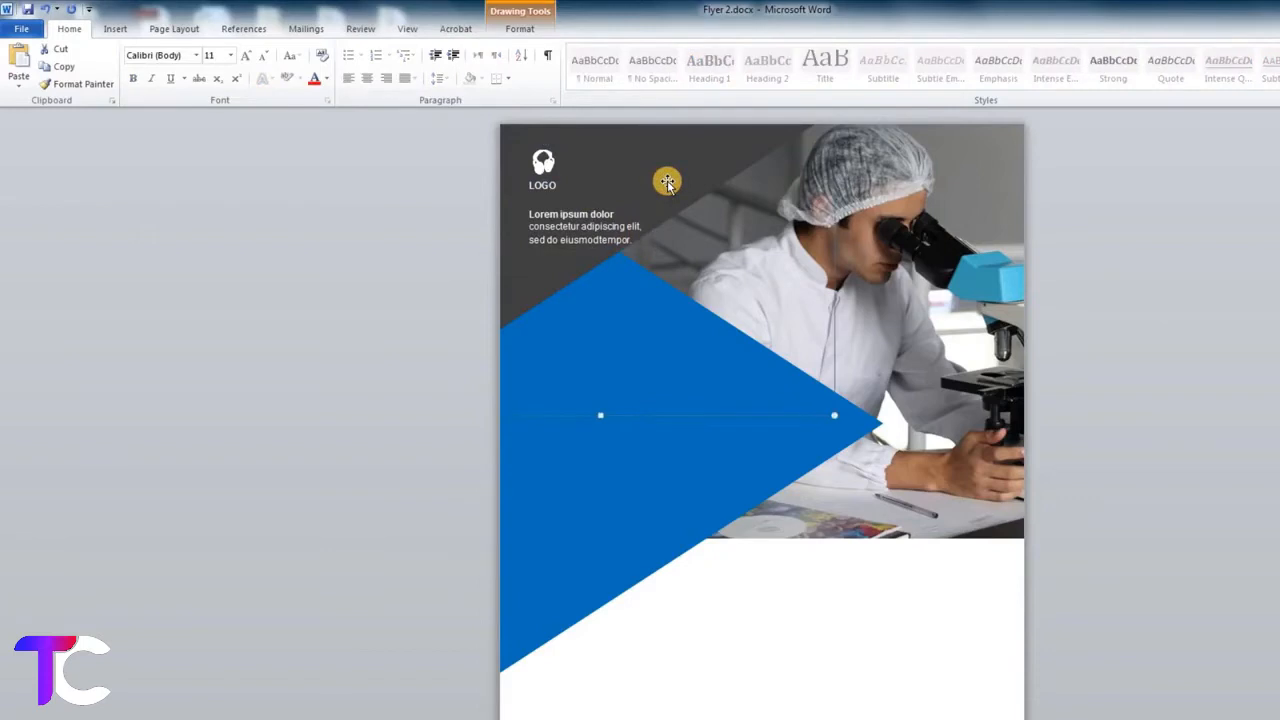
key("Right")
key("Right")
key("Right")
key("Right")
key("Right")
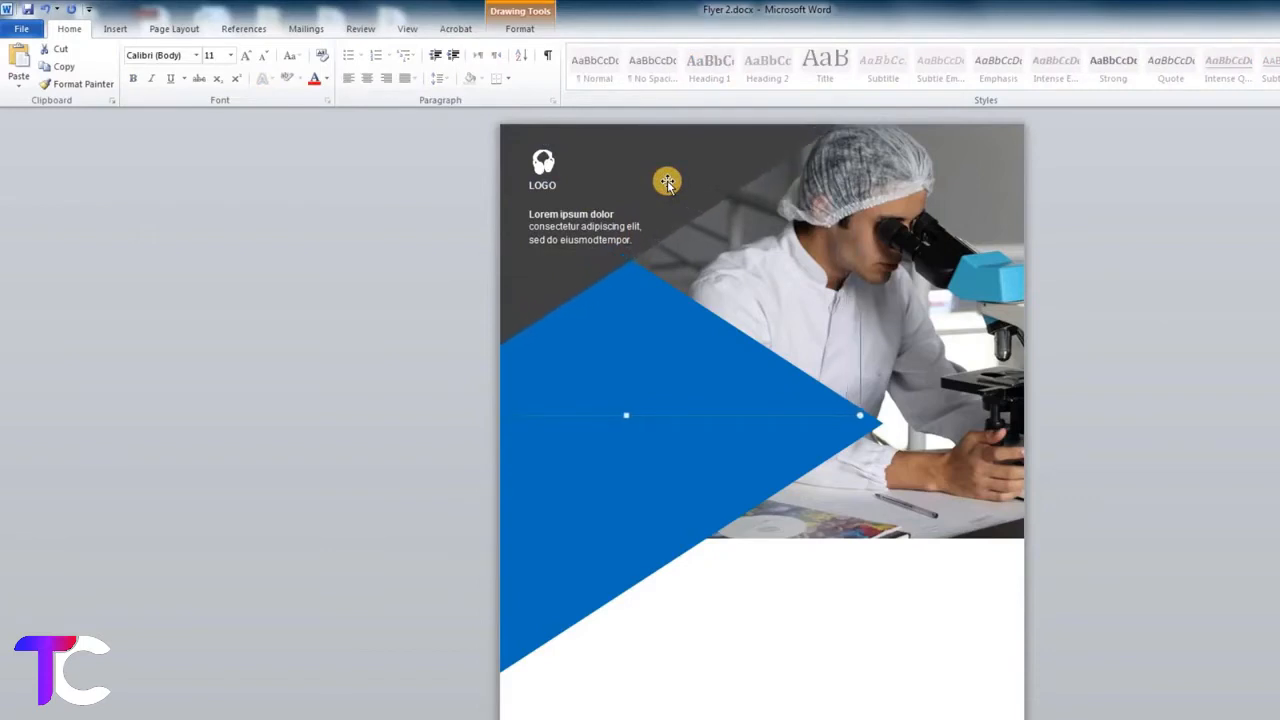
key("Left")
key("Down")
key("Down")
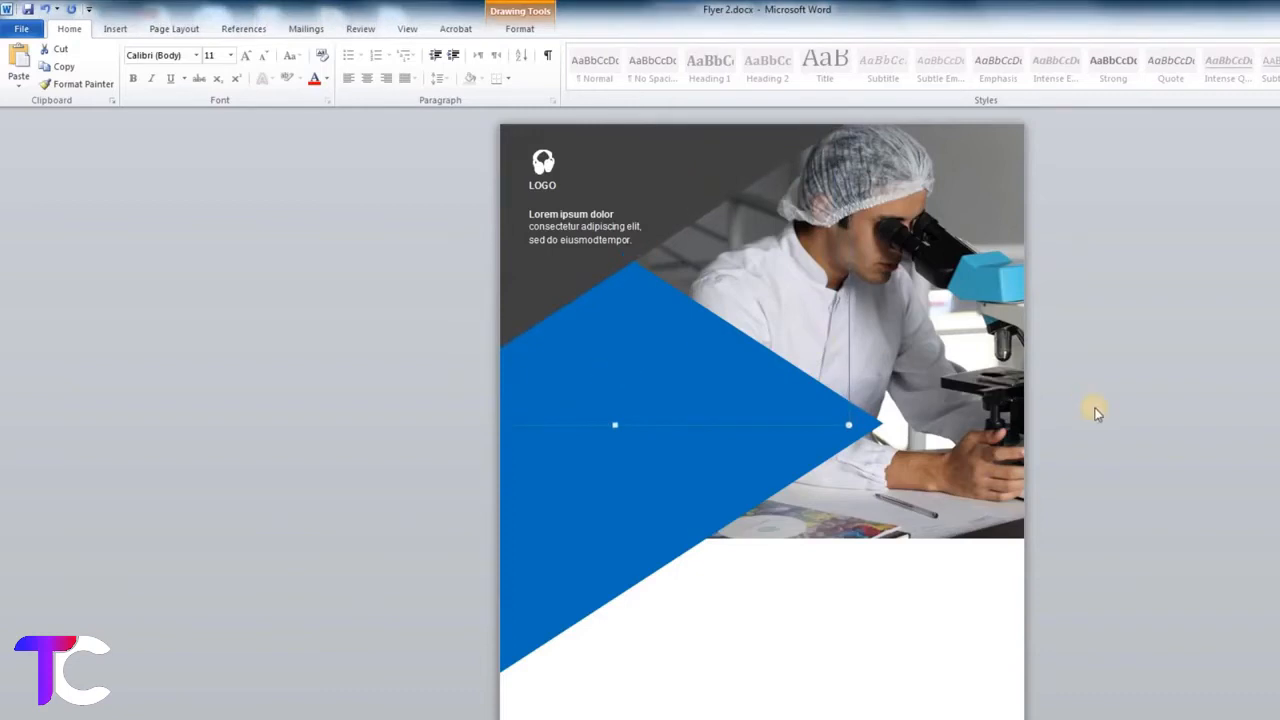
Step: Duplicate the "Lorem ipsum dolor" text box straight down onto the blue triangle
left_click(525, 287)
left_click(615, 249)
left_click_drag(597, 201, 623, 404)
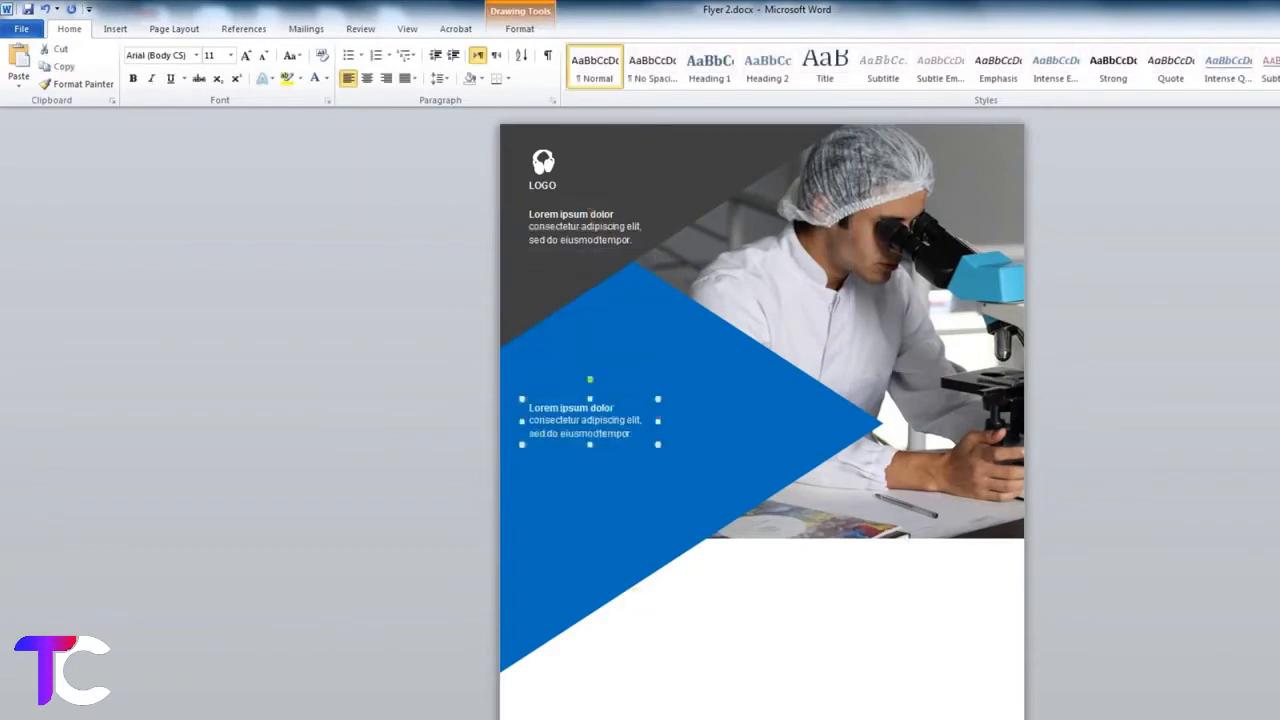
Step: Switch to Notepad and copy the "LOREM IPSUM" heading lines from flyer 2.txt
key("alt+Tab")
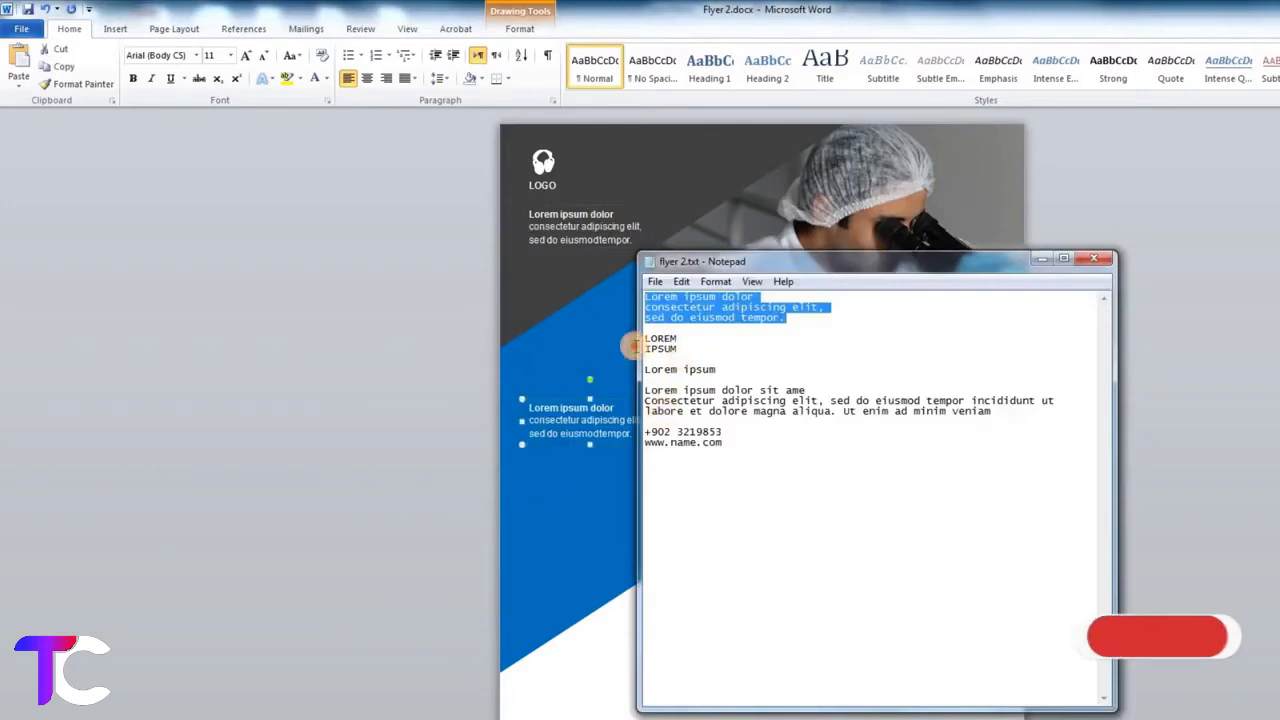
left_click_drag(644, 338, 679, 349)
key("ctrl+c")
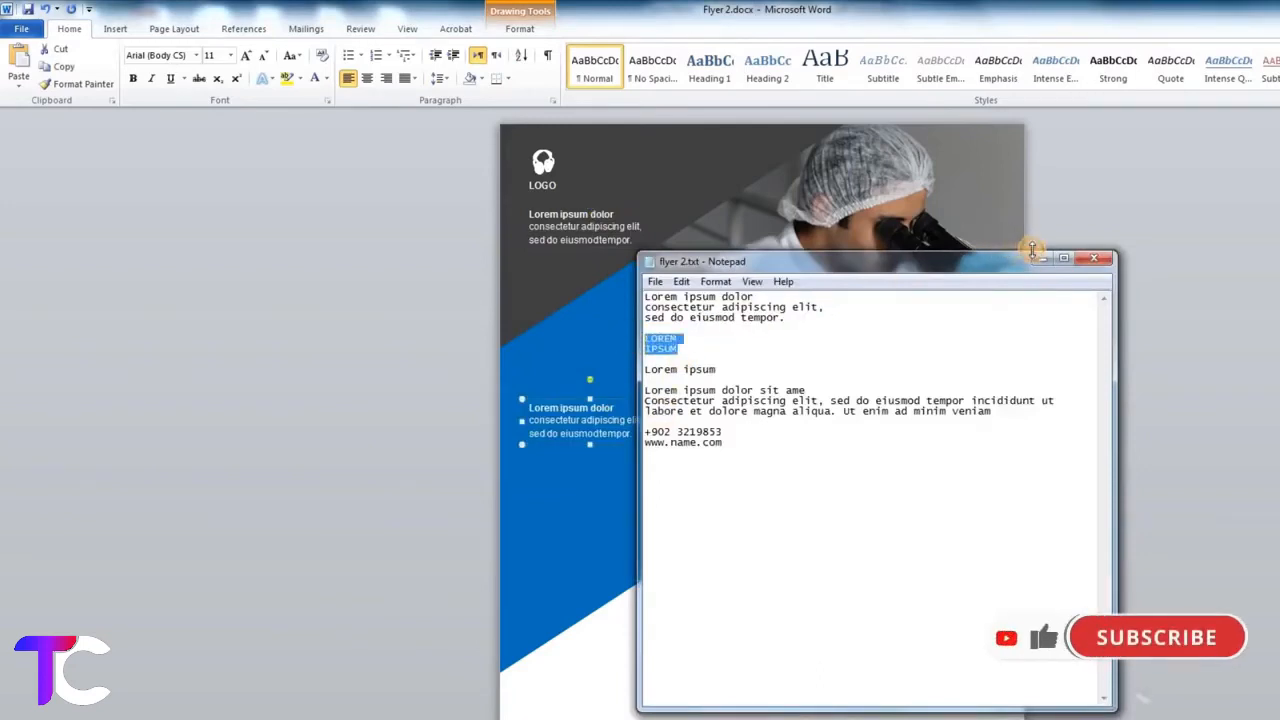
Step: Replace the duplicated text box's content on the blue triangle with the copied "LOREM IPSUM" lines and enlarge the box
left_click(614, 414)
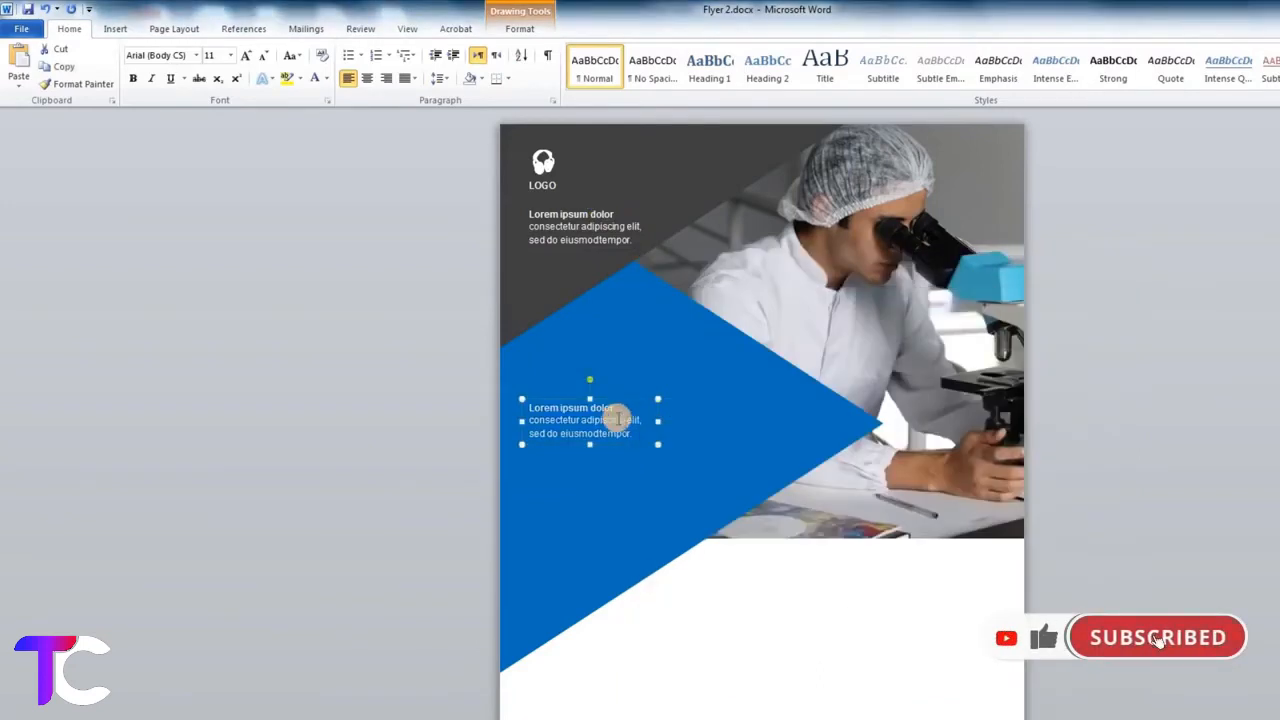
key("ctrl+v")
left_click_drag(658, 444, 771, 526)
Step: Format the LOREM IPSUM heading as bold 70 pt and extend its text box downward to fit both lines
left_click(527, 410)
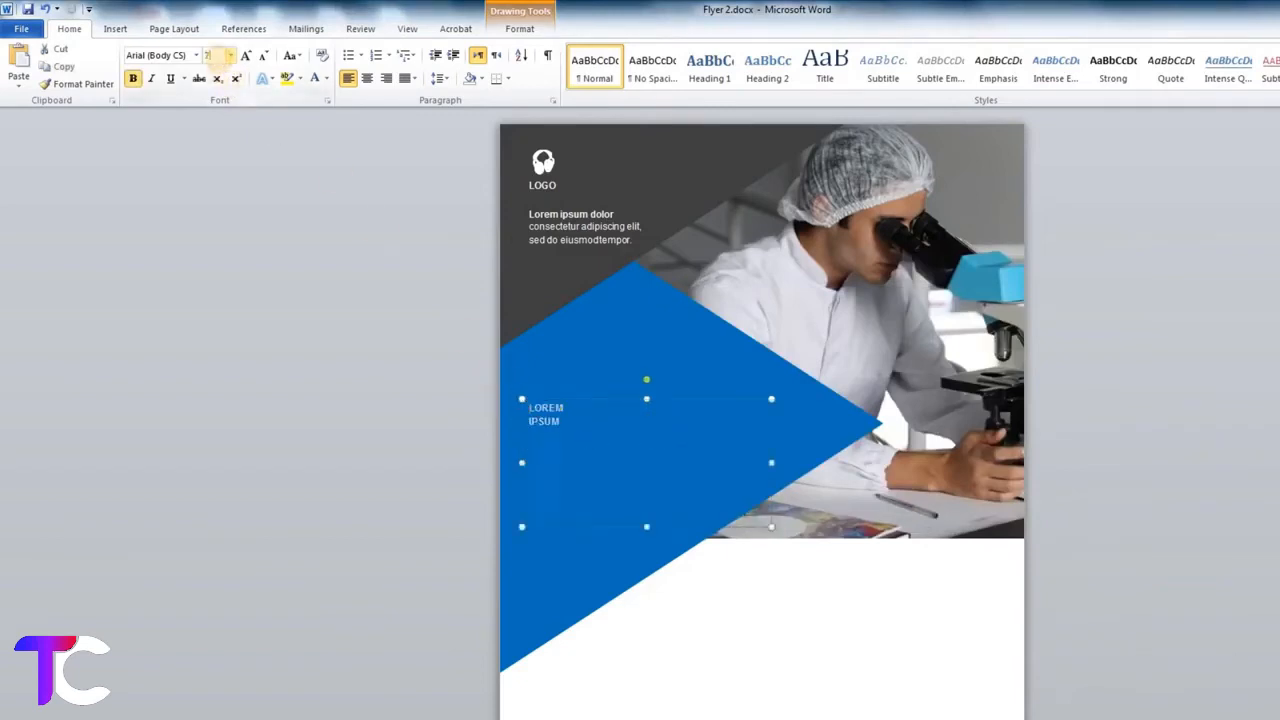
left_click(217, 55)
type("70")
key("Return")
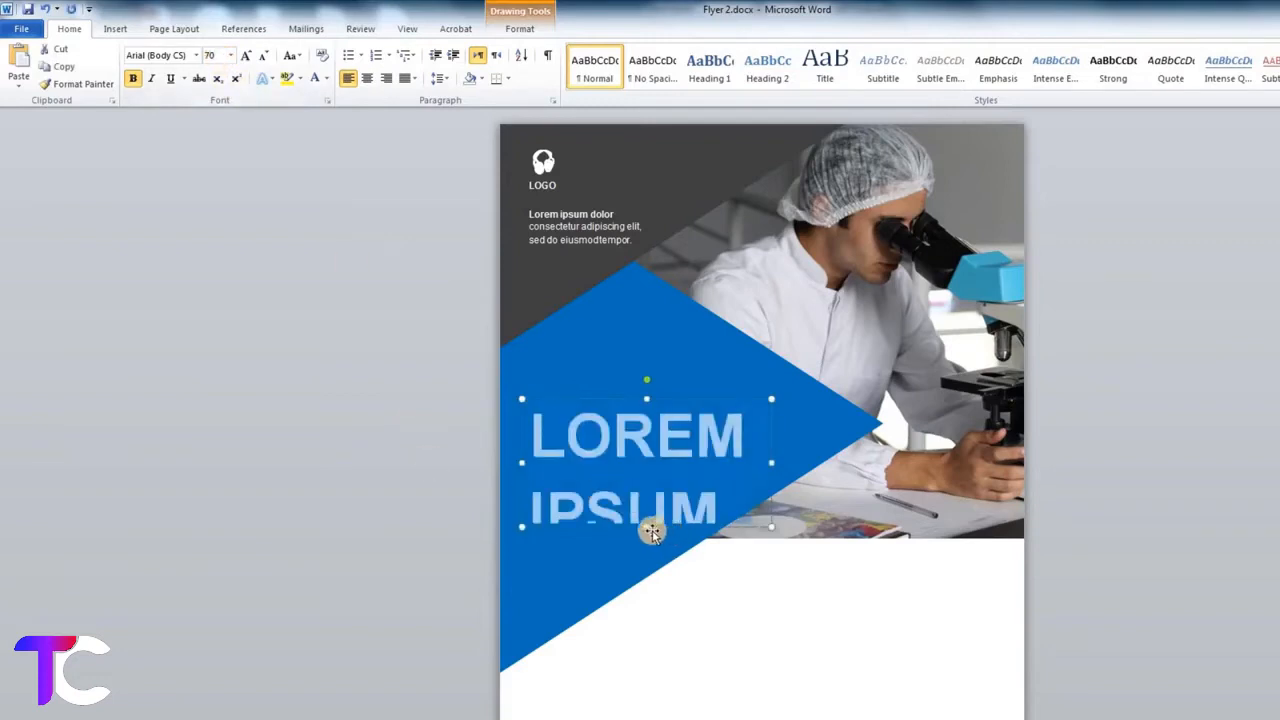
left_click_drag(648, 528, 647, 571)
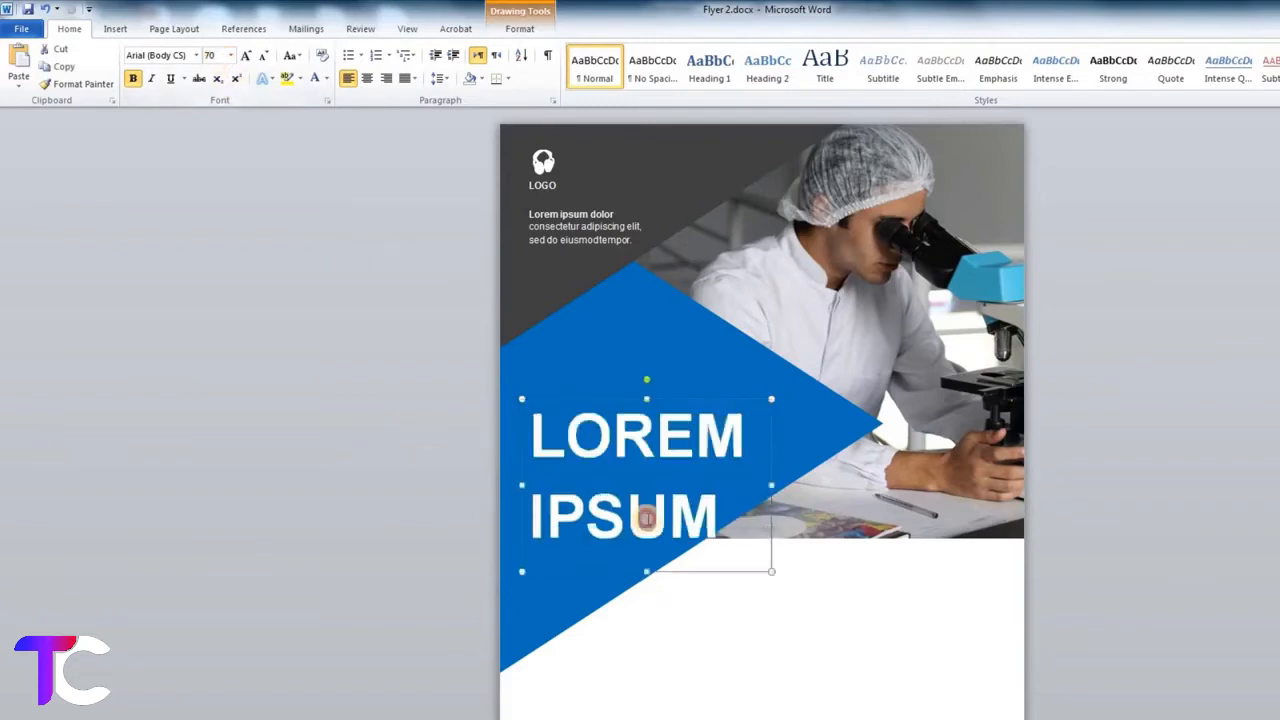
Step: Set the line spacing of the LOREM IPSUM heading to 1.0
key("ctrl+a")
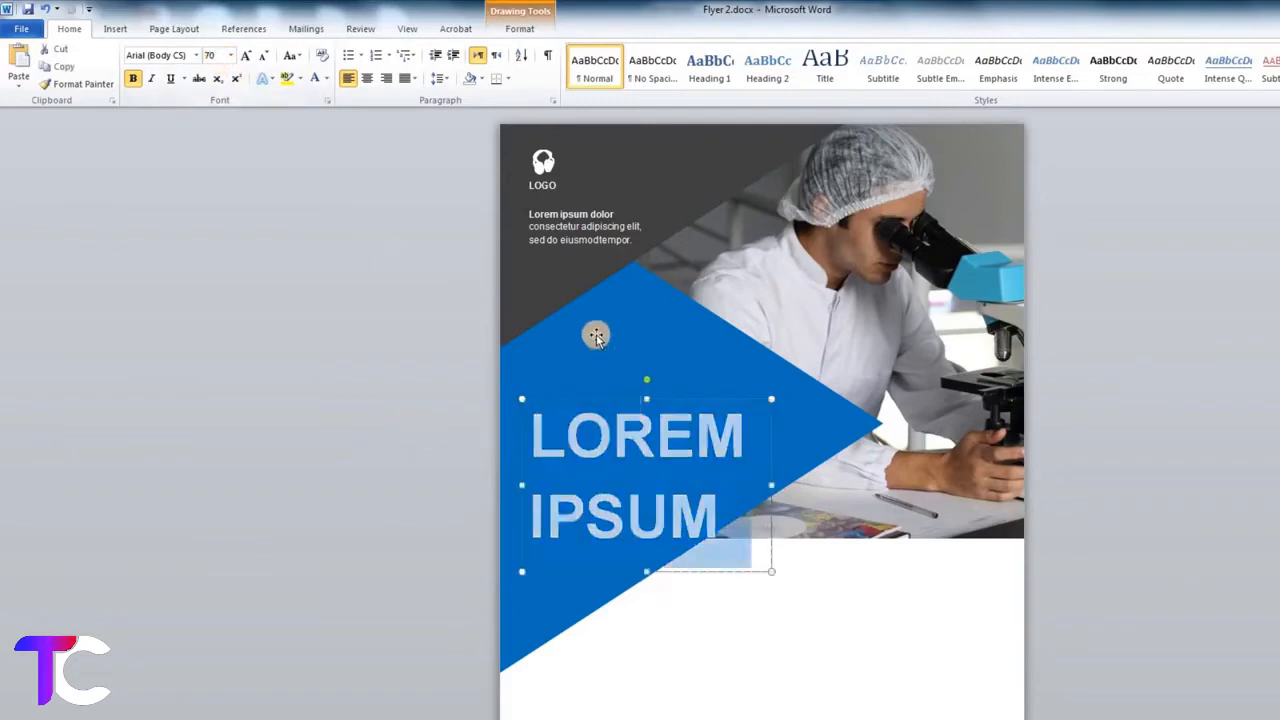
left_click(441, 78)
left_click(450, 95)
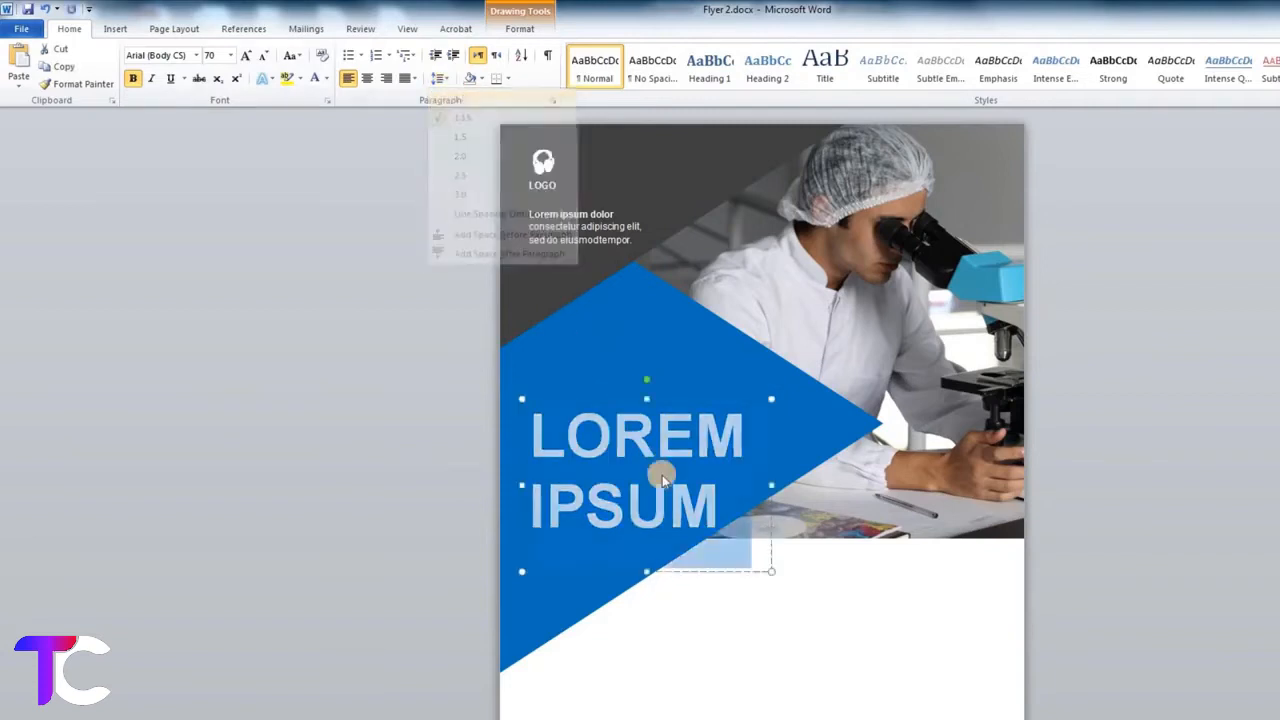
Step: Move the LOREM IPSUM text box up into the middle of the blue triangle and deselect it
left_click(642, 398)
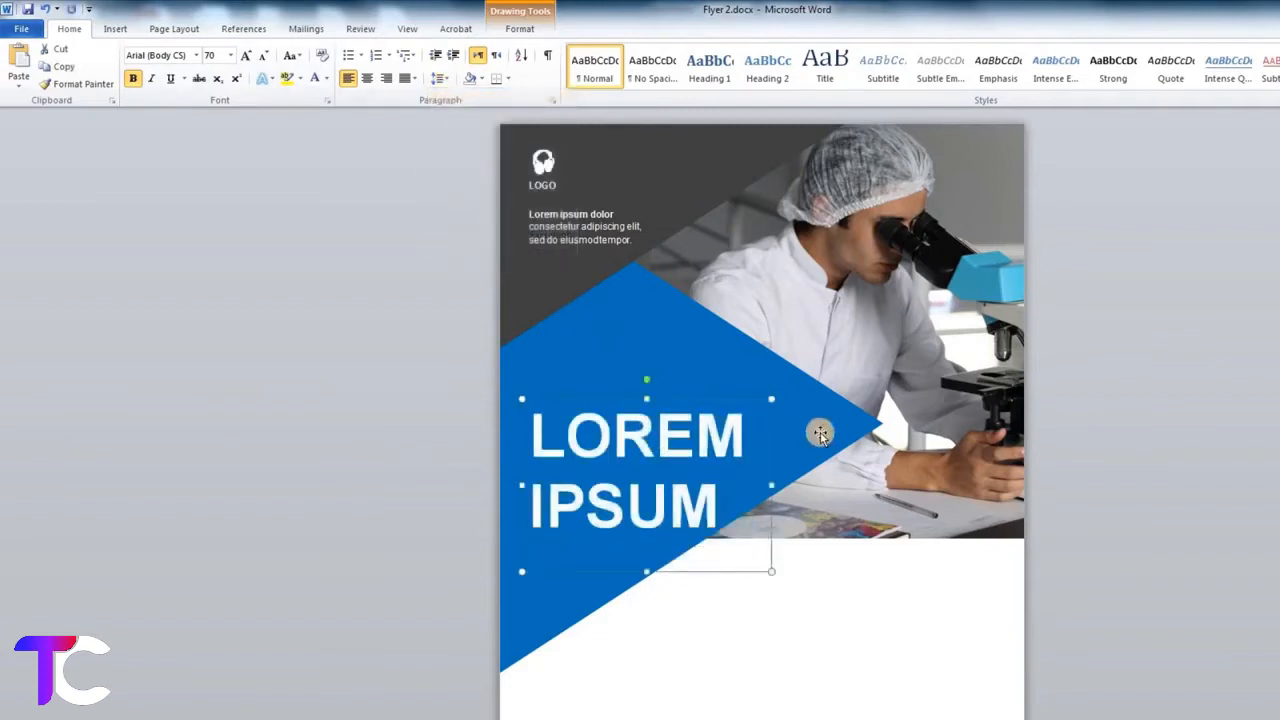
key("Up")
key("Up")
key("Up")
key("Up")
key("Up")
key("Up")
key("Up")
key("ctrl+Up")
key("ctrl+Up")
key("ctrl+Up")
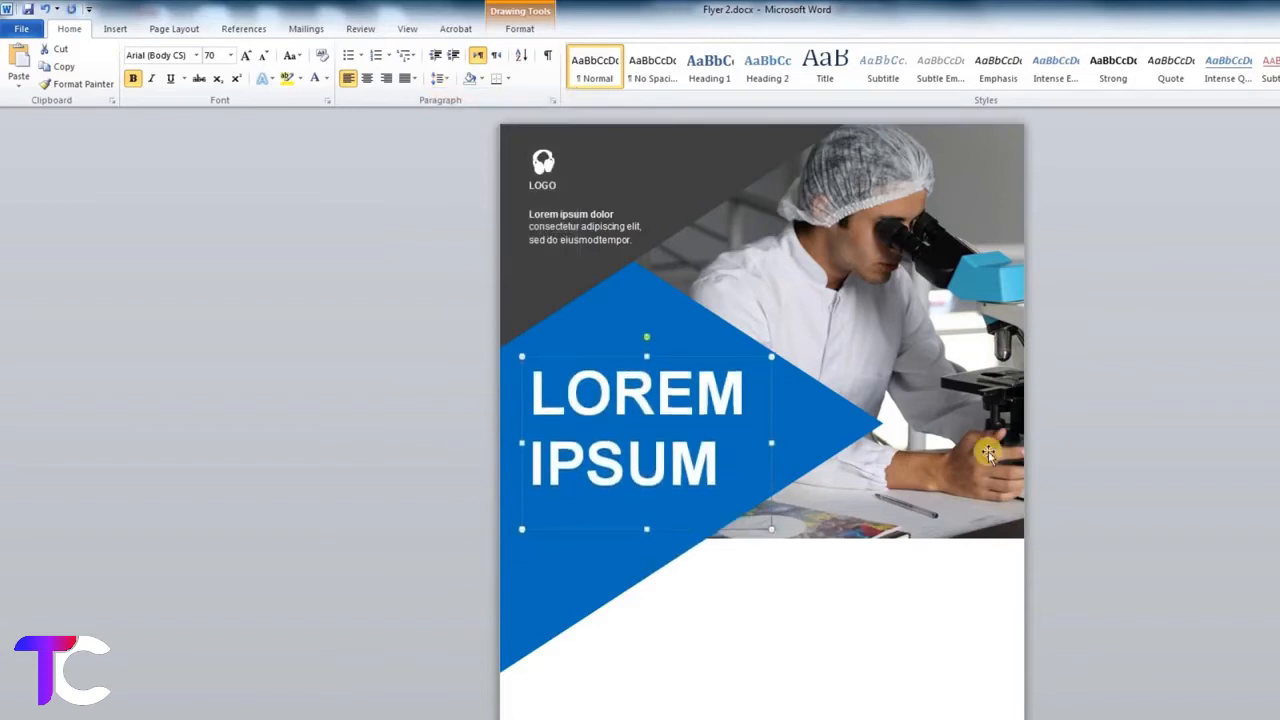
left_click(1132, 629)
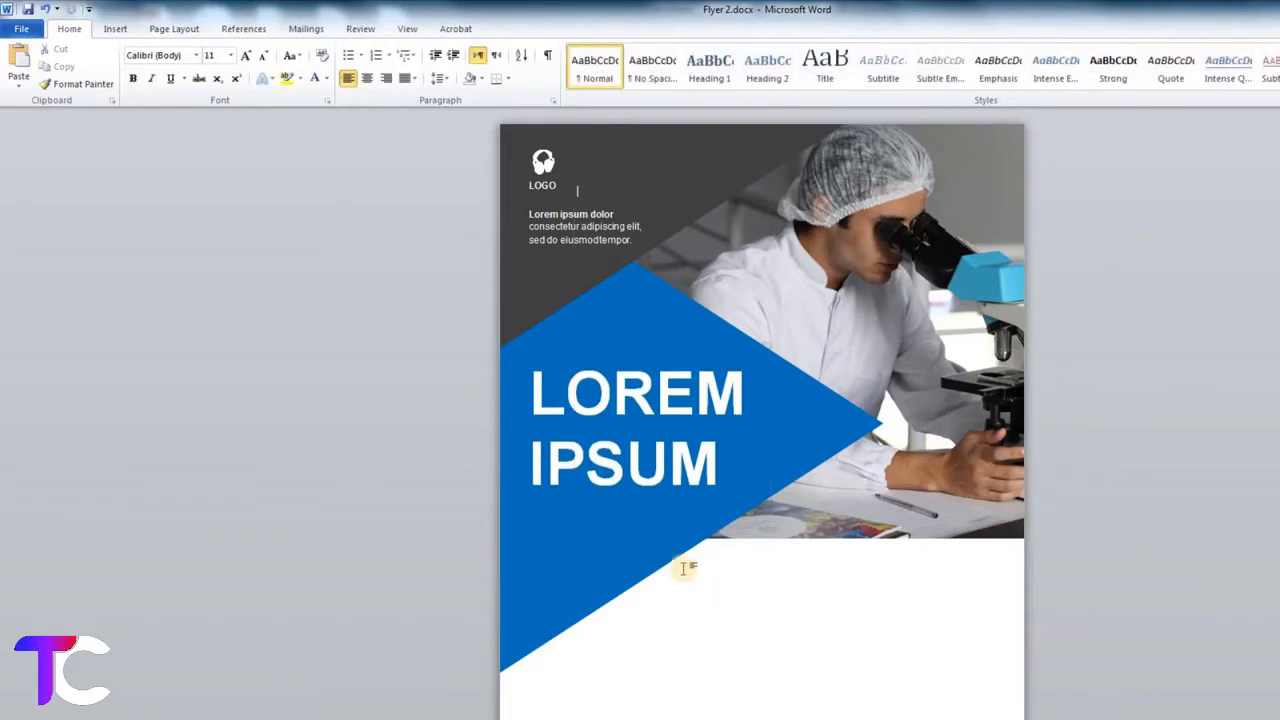
Step: Draw a diagonal stripe shape about 6 by 2.7 inches below the photo, against the blue triangle's lower edge
left_click(116, 29)
left_click(234, 70)
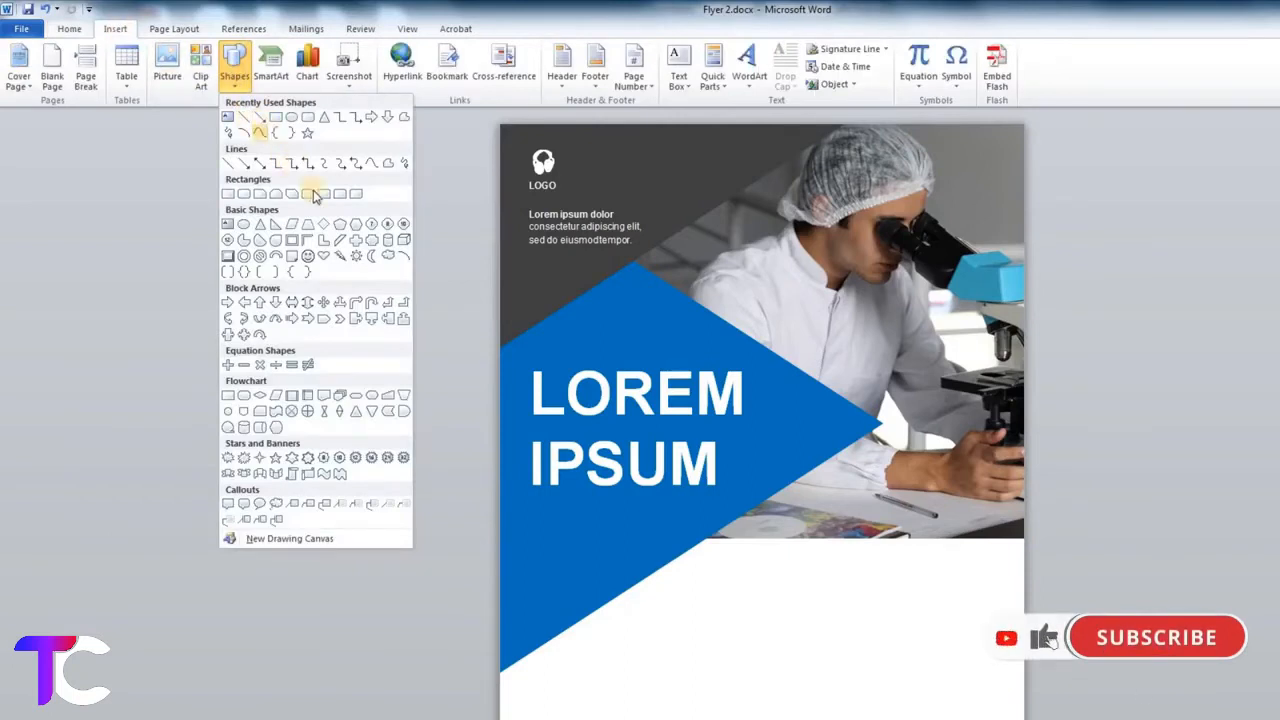
left_click(339, 239)
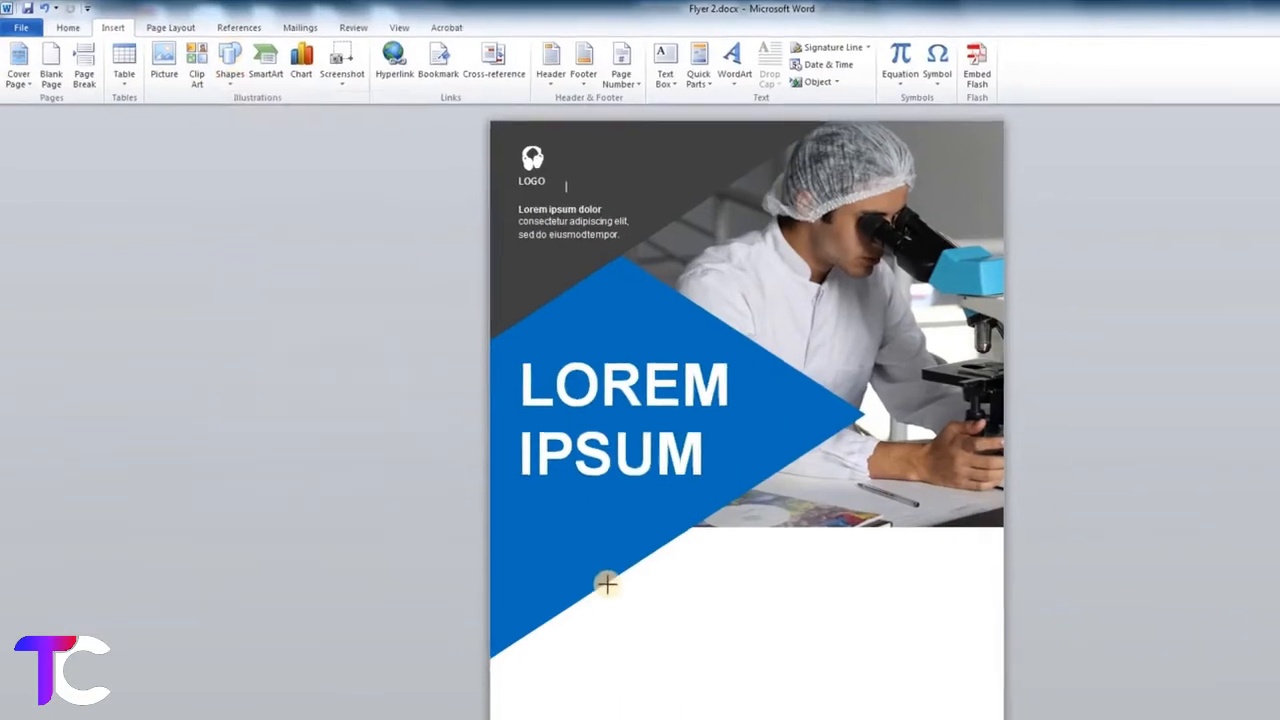
left_click_drag(660, 624, 907, 719)
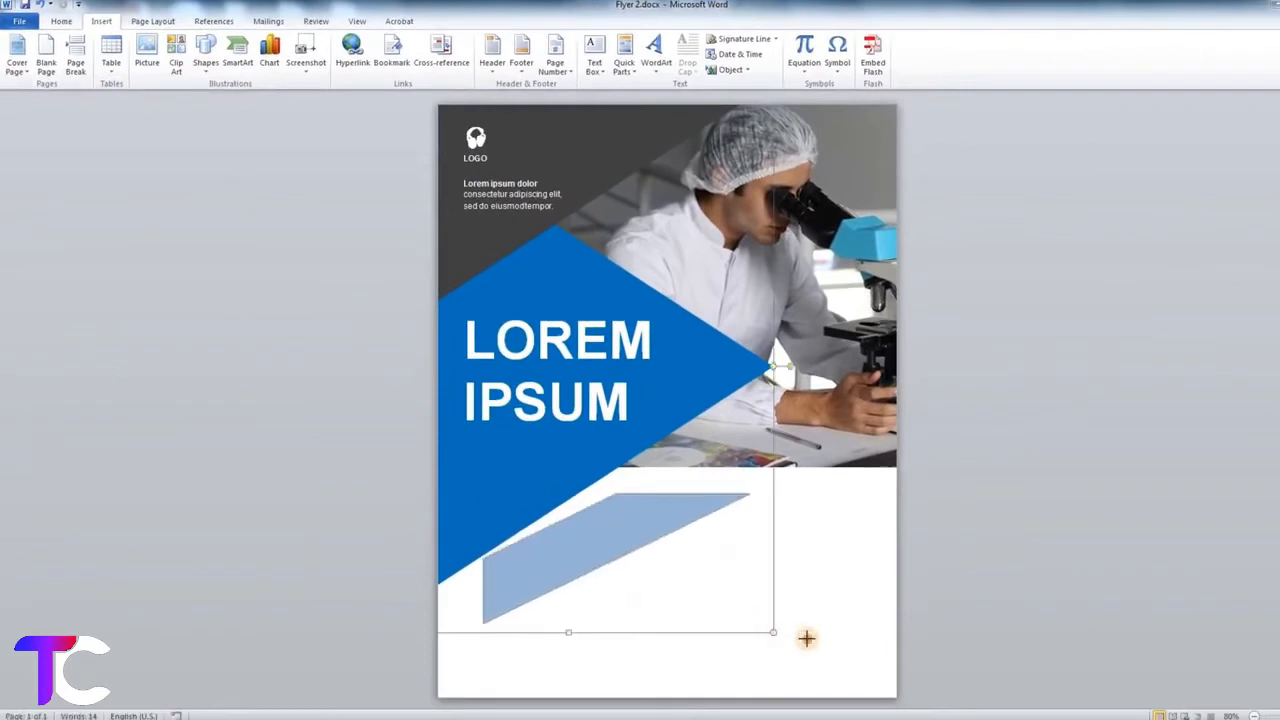
left_click_drag(807, 638, 807, 638)
left_click_drag(714, 508, 634, 482)
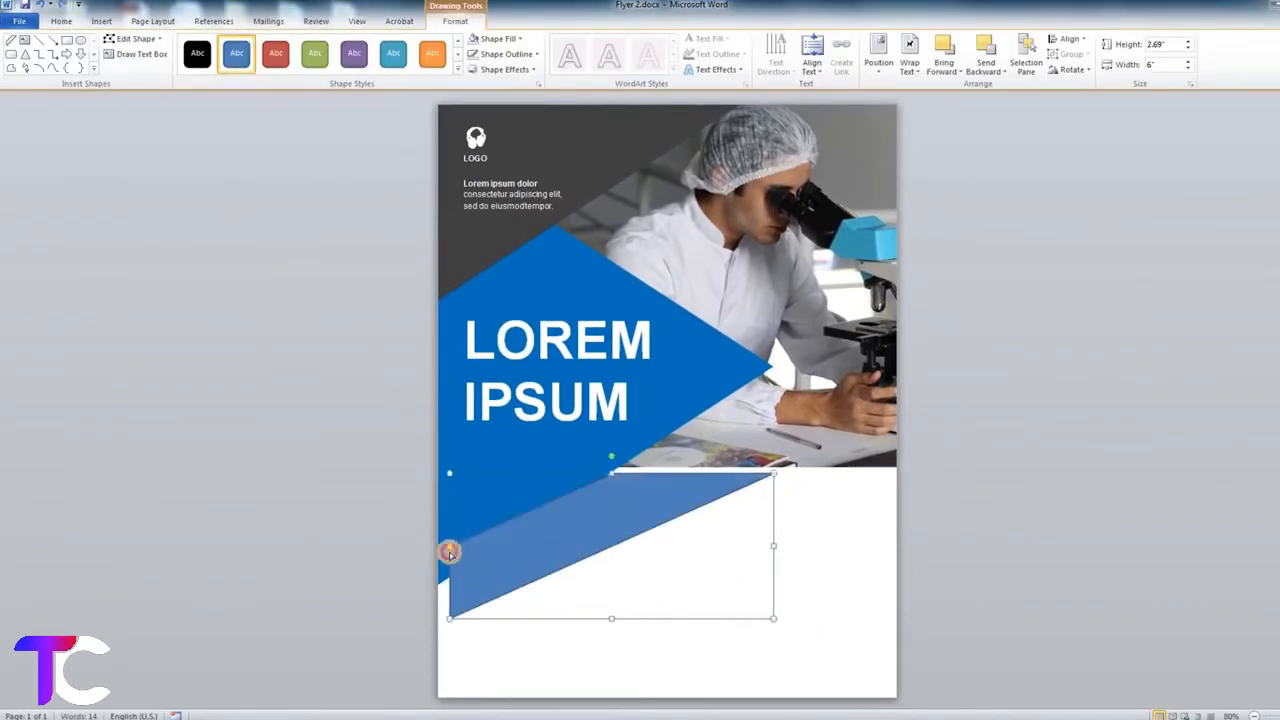
Step: Resize the diagonal stripe to about 6.18 by 4.04 inches so its slope follows the blue triangle's lower edge from the page edge
left_click_drag(454, 614, 481, 684)
left_click_drag(606, 566, 550, 556)
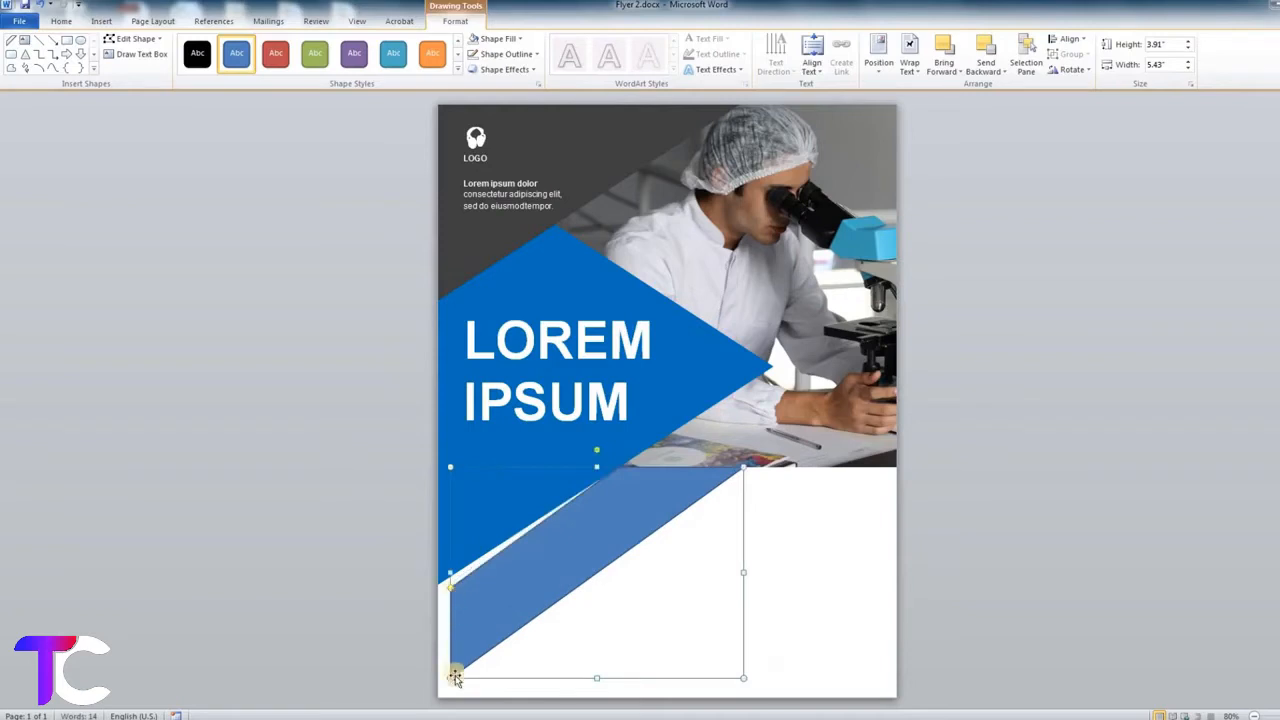
left_click_drag(446, 669, 409, 686)
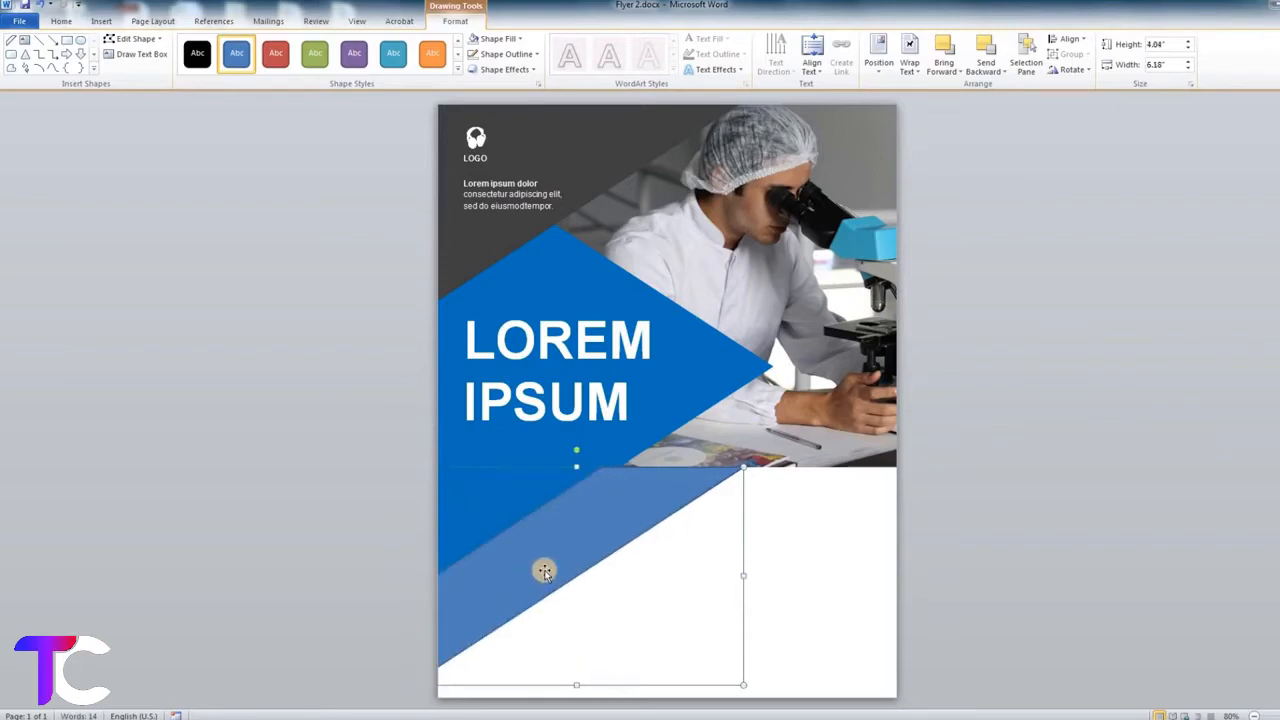
left_click_drag(547, 568, 548, 566)
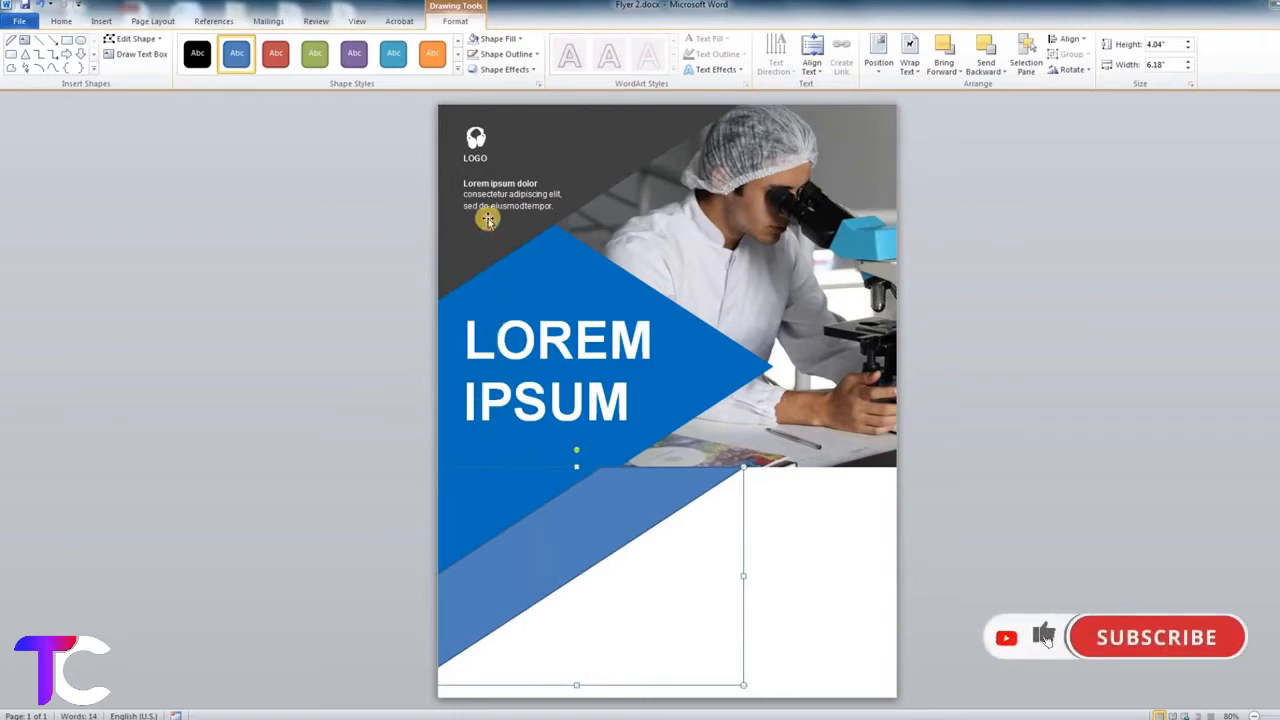
Step: Fill the diagonal stripe with dark blue and nudge it left against the blue triangle
left_click(503, 40)
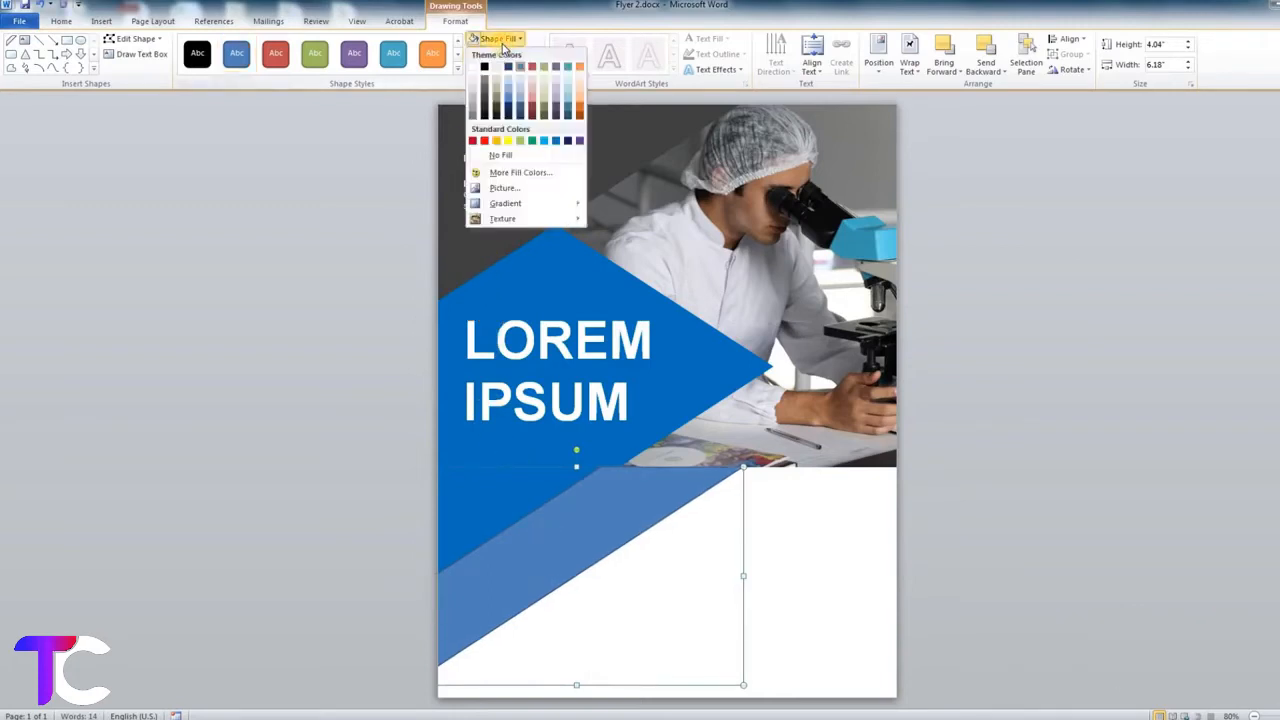
left_click(568, 141)
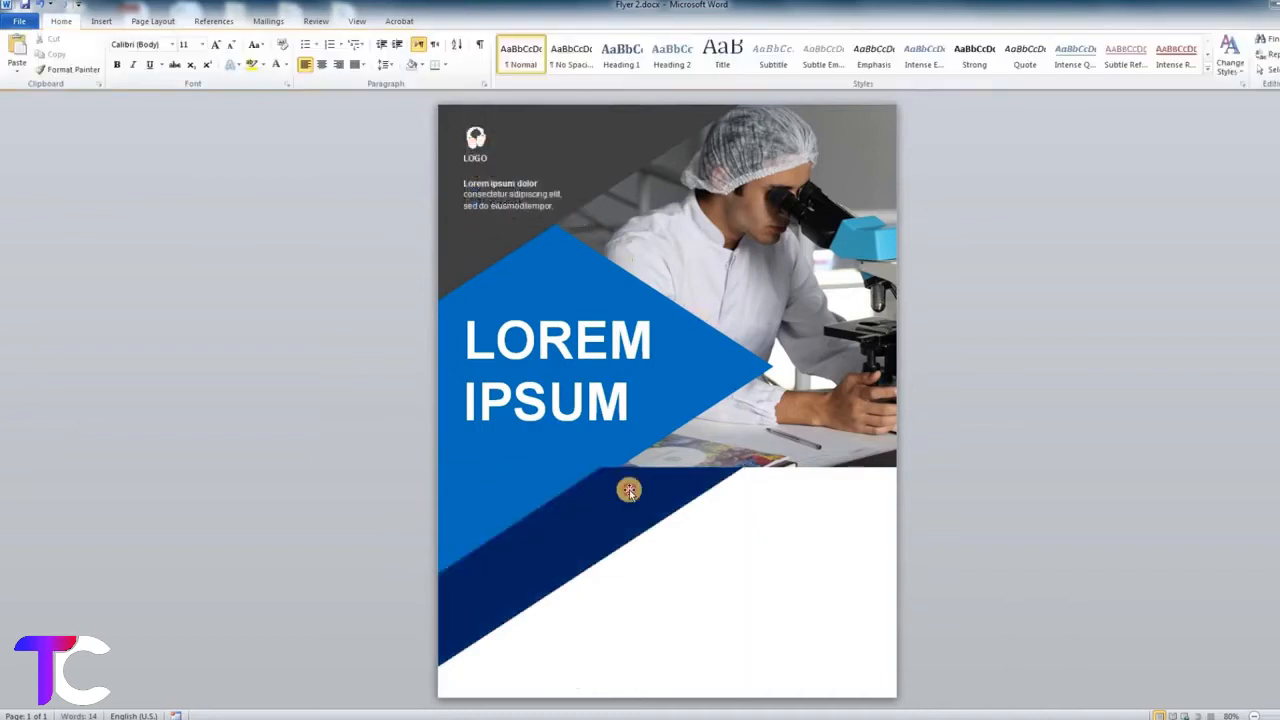
left_click(623, 491)
left_click_drag(634, 500, 630, 500)
key("Left")
key("Left")
key("Left")
key("Left")
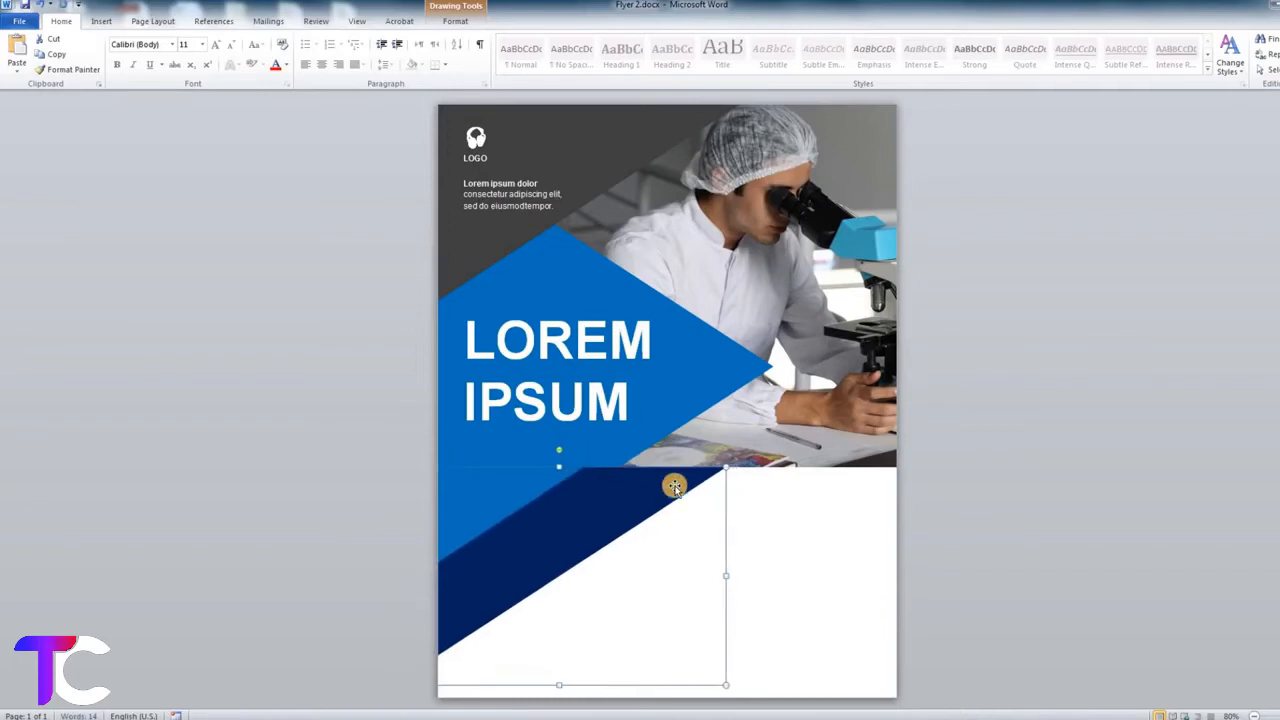
key("Left")
key("Left")
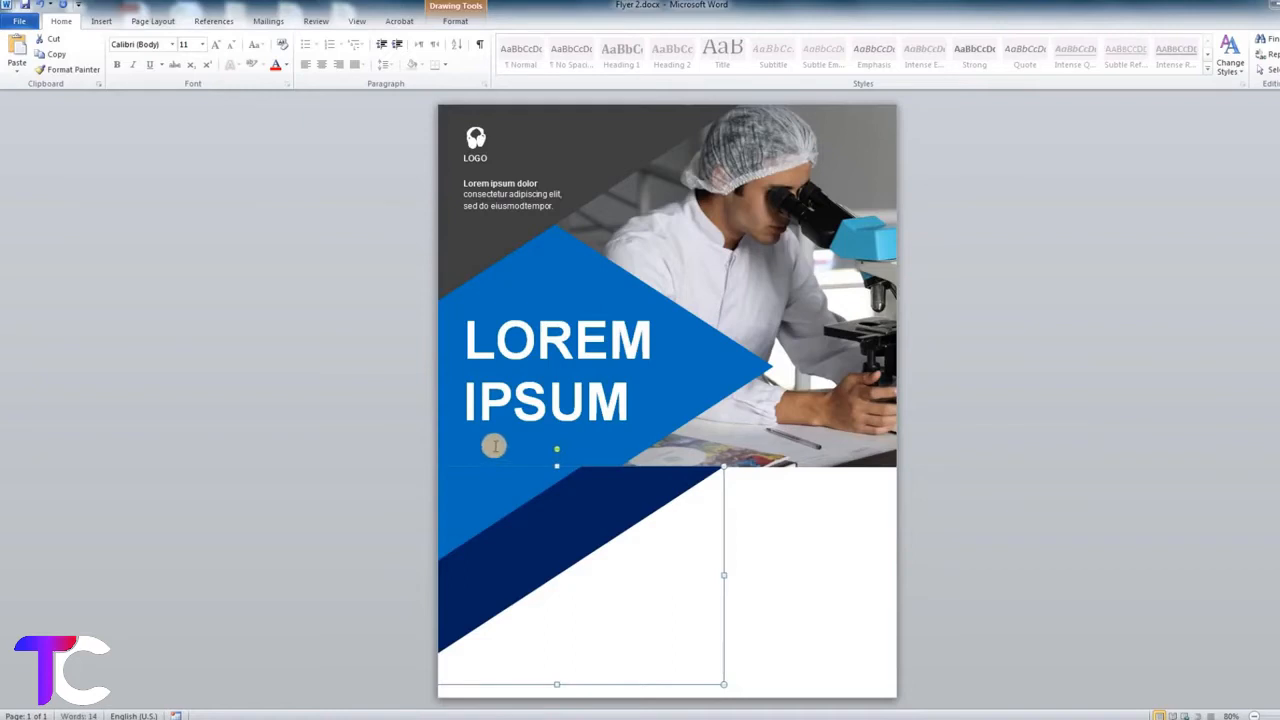
Step: Select the blue triangle together with the dark blue stripe and move both down and slightly right
left_click(697, 390, "shift")
key("Down")
key("Down")
key("Down")
key("Down")
key("Down")
key("Down")
key("Down")
key("Down")
key("Down")
key("Down")
key("Down")
key("Down")
key("Down")
key("Down")
key("Down")
key("Down")
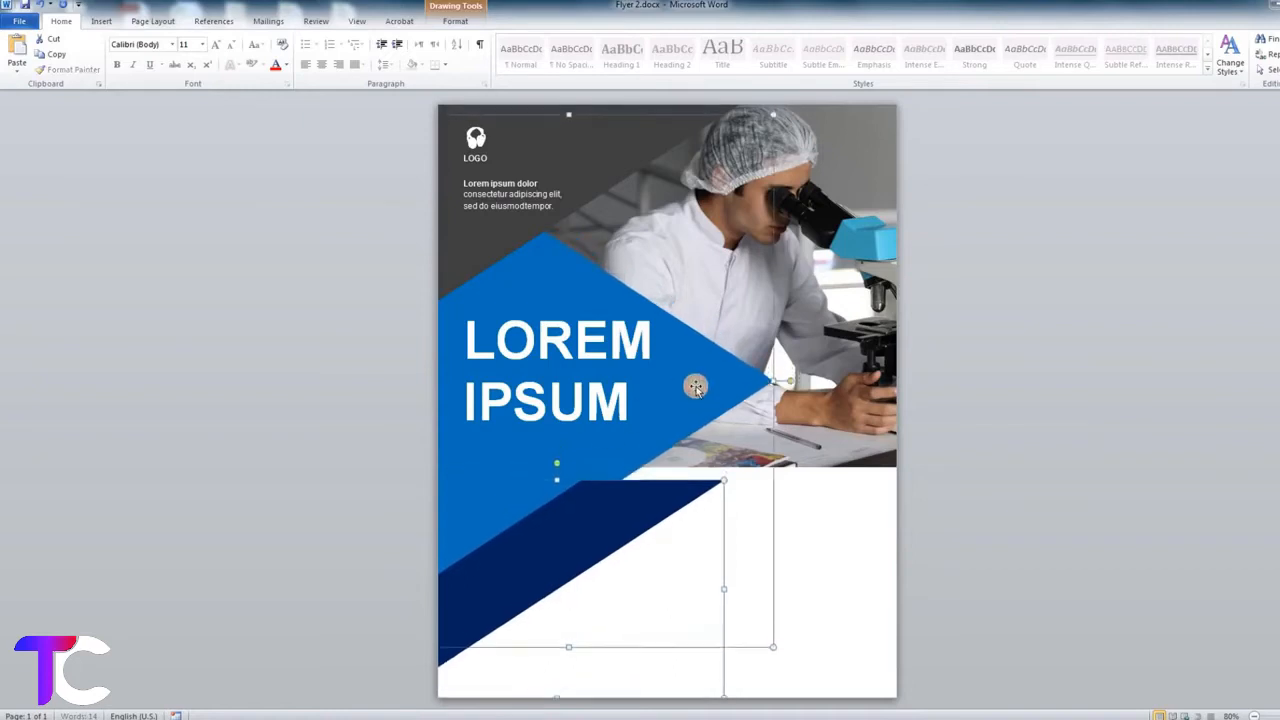
key("Down")
key("Down")
key("Down")
key("Down")
key("Down")
key("Down")
key("Down")
key("Down")
key("Down")
key("Down")
key("Down")
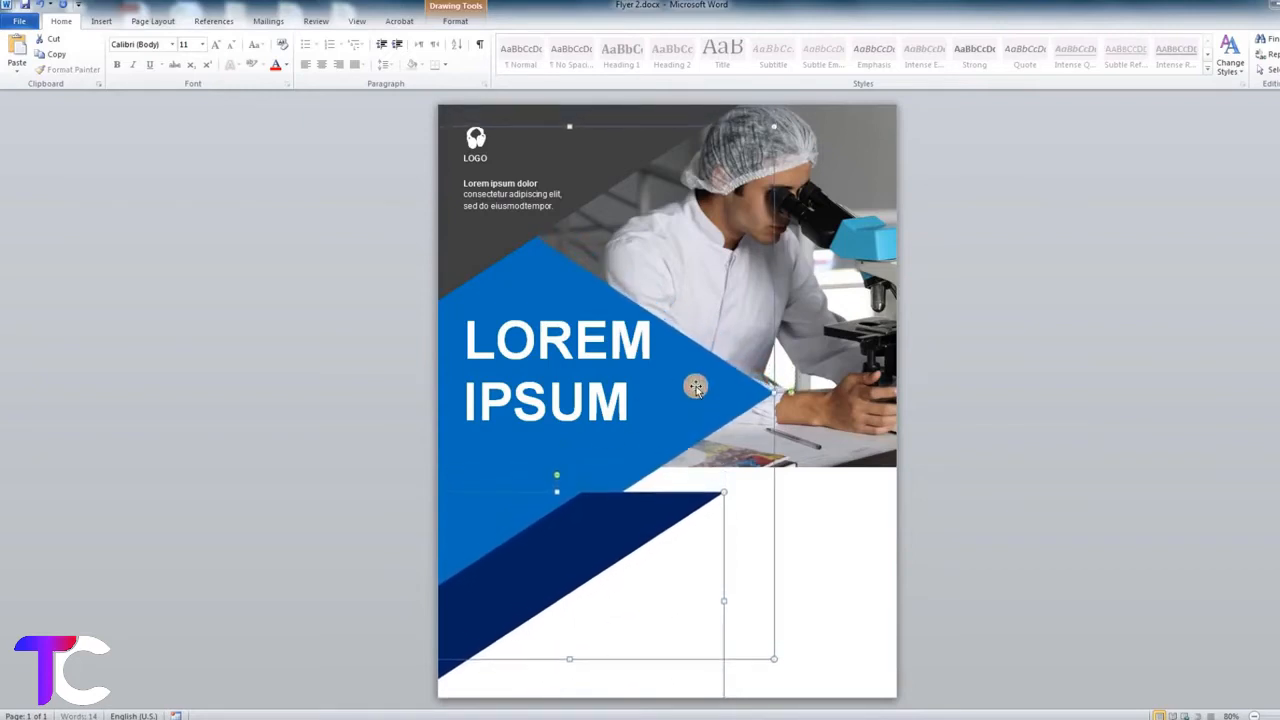
key("Right")
key("Right")
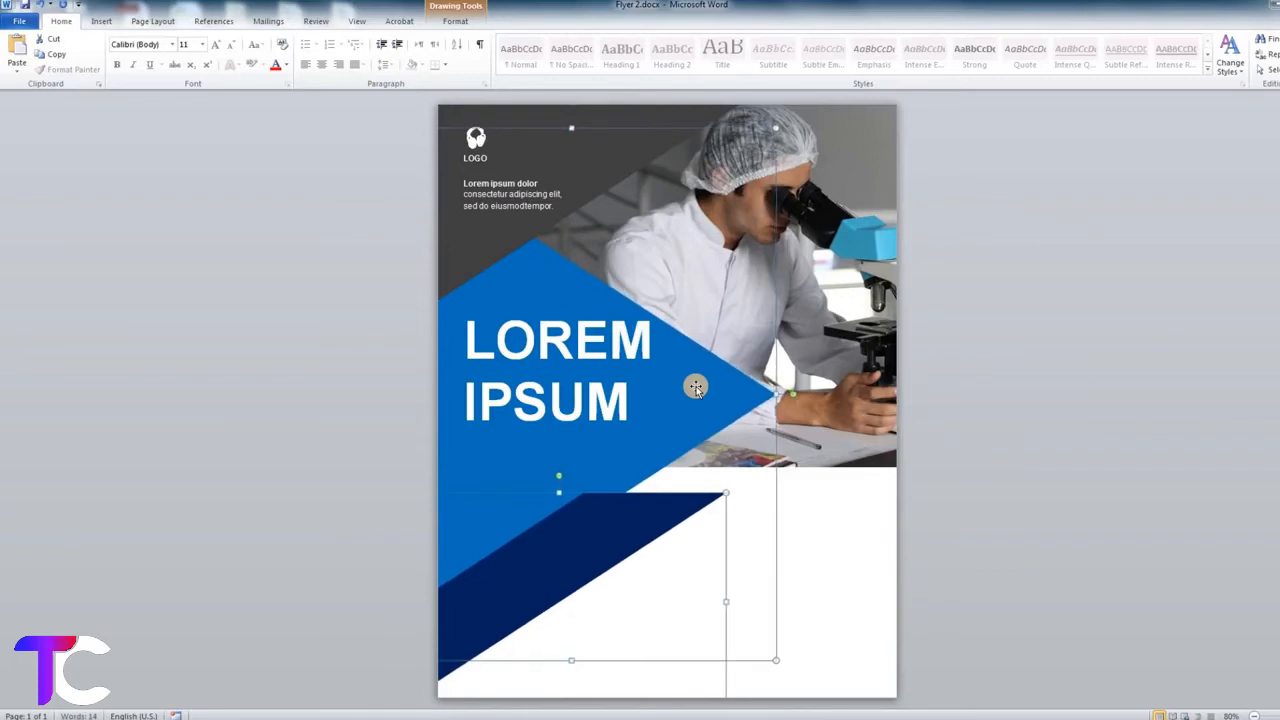
key("Down")
key("Down")
key("Down")
key("Down")
key("Down")
key("Down")
key("Down")
key("Down")
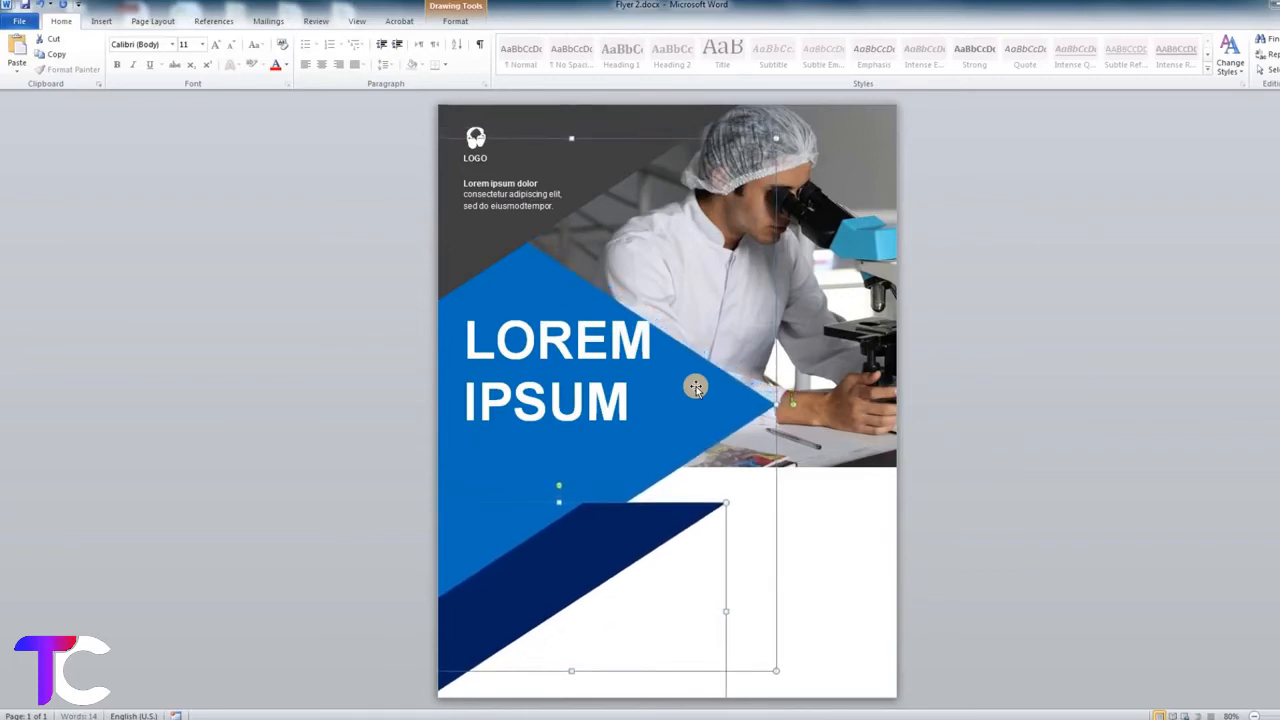
Step: Shift only the dark blue stripe up along the blue triangle until its top meets the photo's lower edge
left_click(653, 538)
left_click_drag(634, 523, 658, 505)
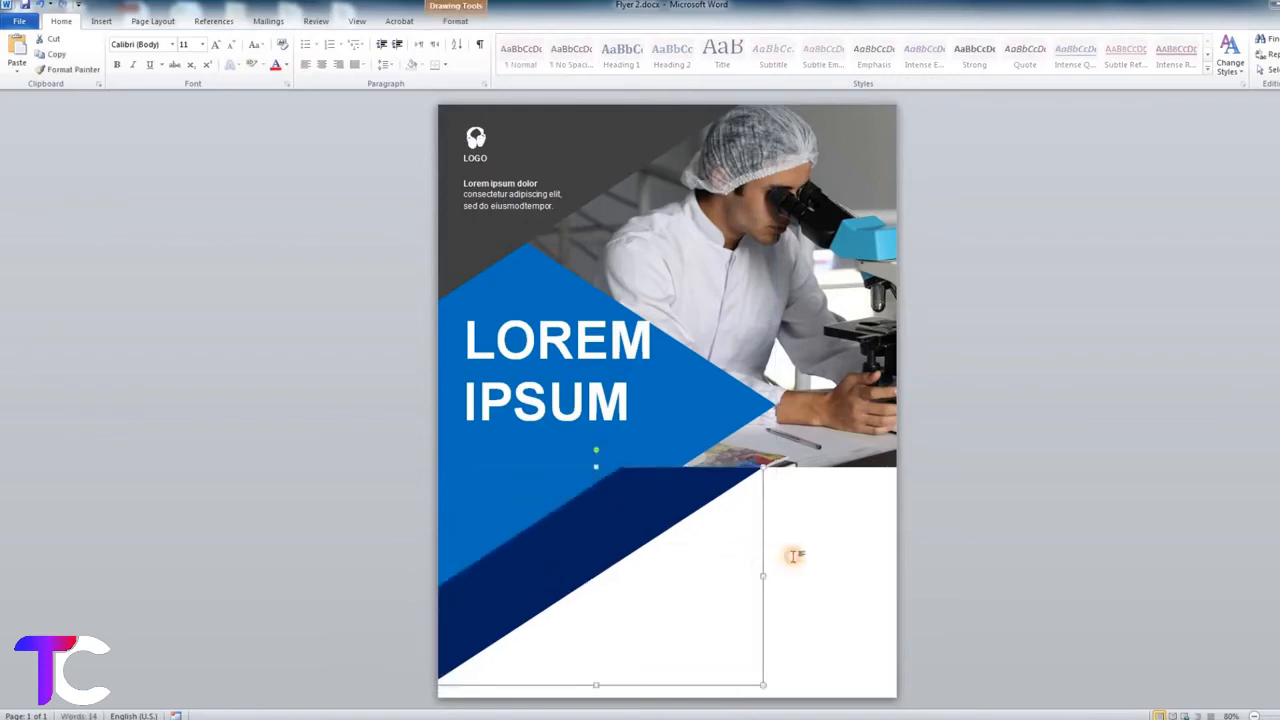
Step: Move the LOREM IPSUM heading down within the blue triangle and shift the dark gray triangle down slightly
left_click(591, 429)
left_click(566, 300)
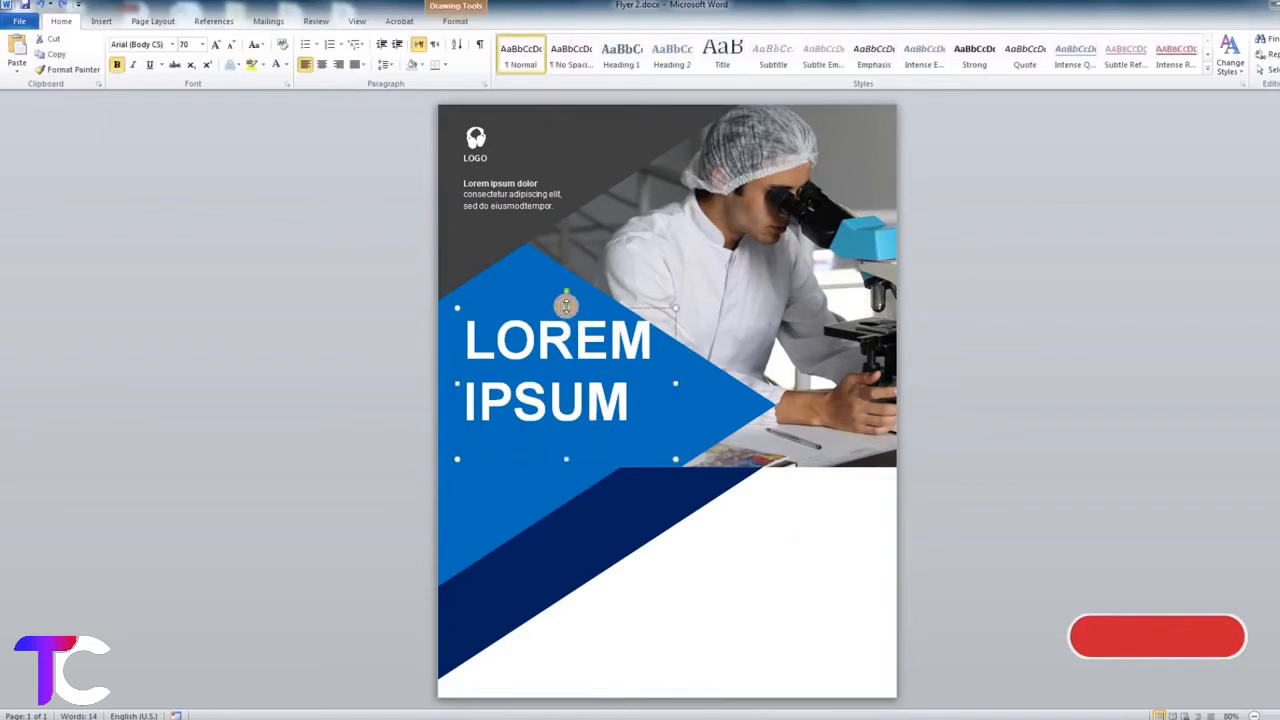
key("Down")
key("Down")
key("Down")
key("Down")
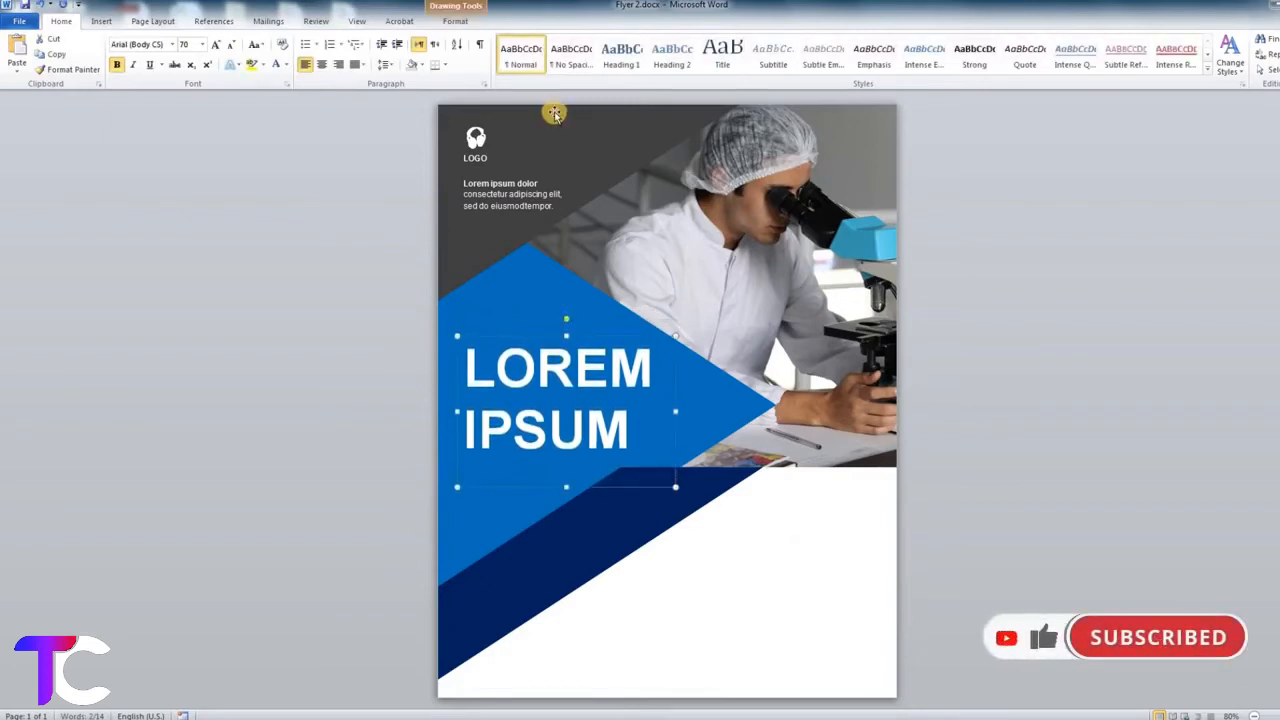
left_click(554, 114)
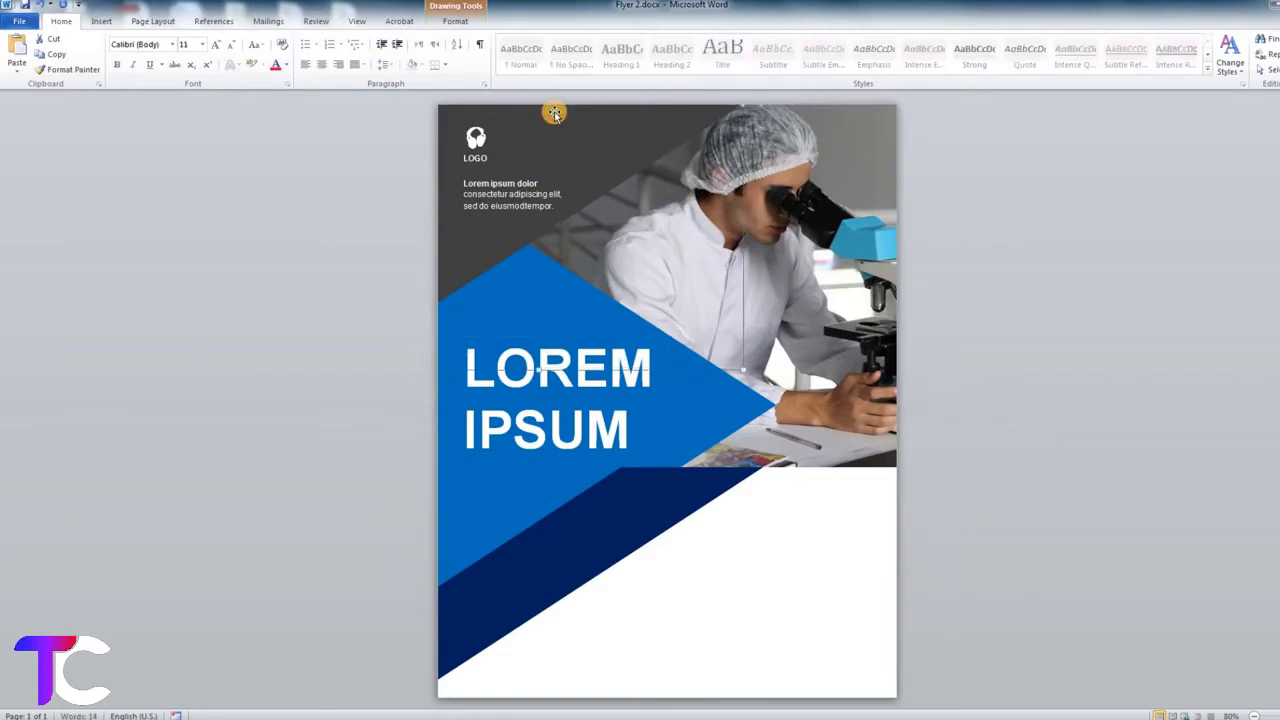
Step: Duplicate the headphones logo icon three times and spread the copies along the dark blue stripe
left_click(479, 139)
mouse_move(479, 139)
left_mouse_down()
mouse_move(480, 128)
mouse_move(600, 262)
mouse_move(640, 480)
mouse_move(493, 587)
mouse_move(514, 574)
left_mouse_up()
Step: Duplicate the "Lorem ipsum dolor" text box below the lowest stripe icon and reduce its text to "Lorem ipsum"
left_click(522, 183)
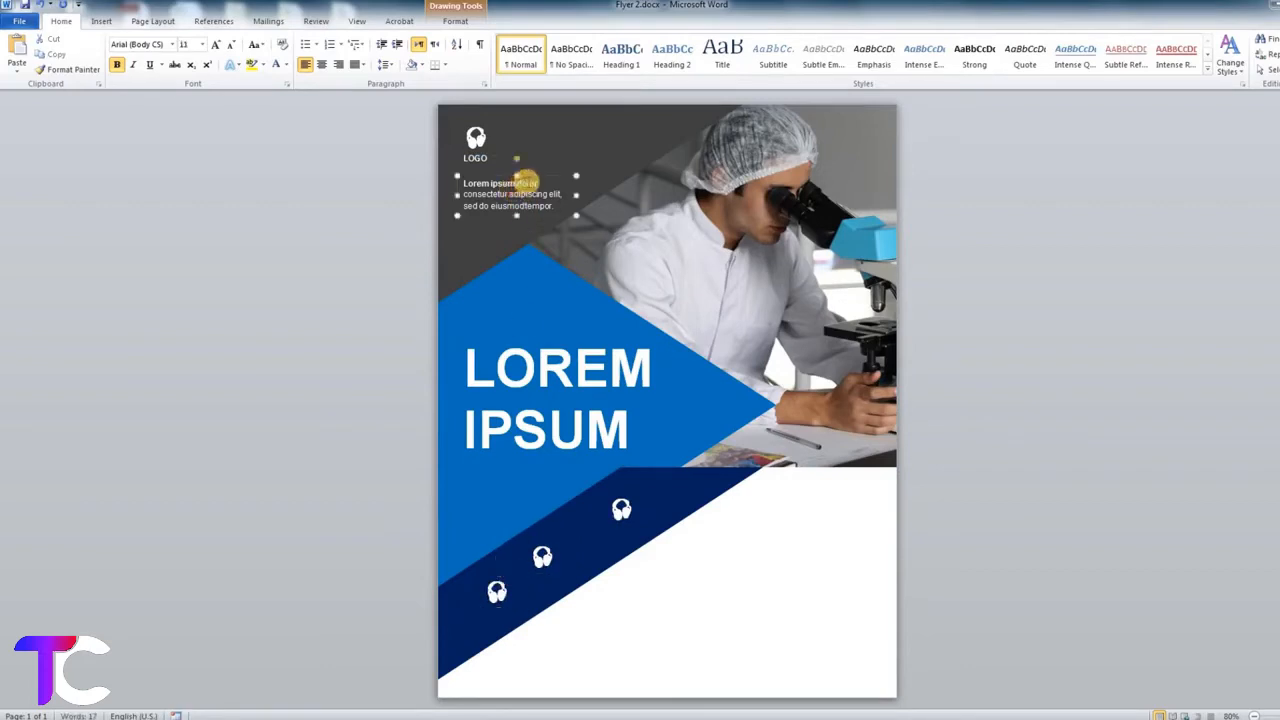
left_click_drag(533, 178, 510, 600)
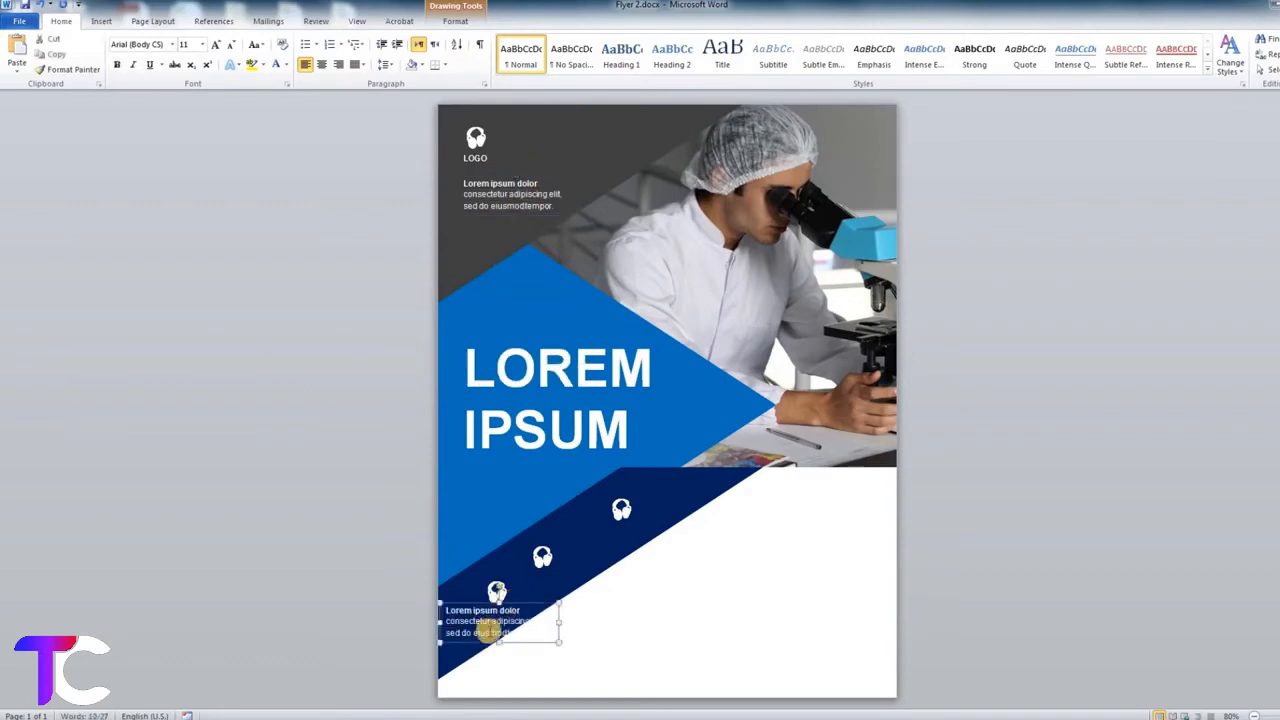
left_click_drag(527, 640, 499, 603)
key("Delete")
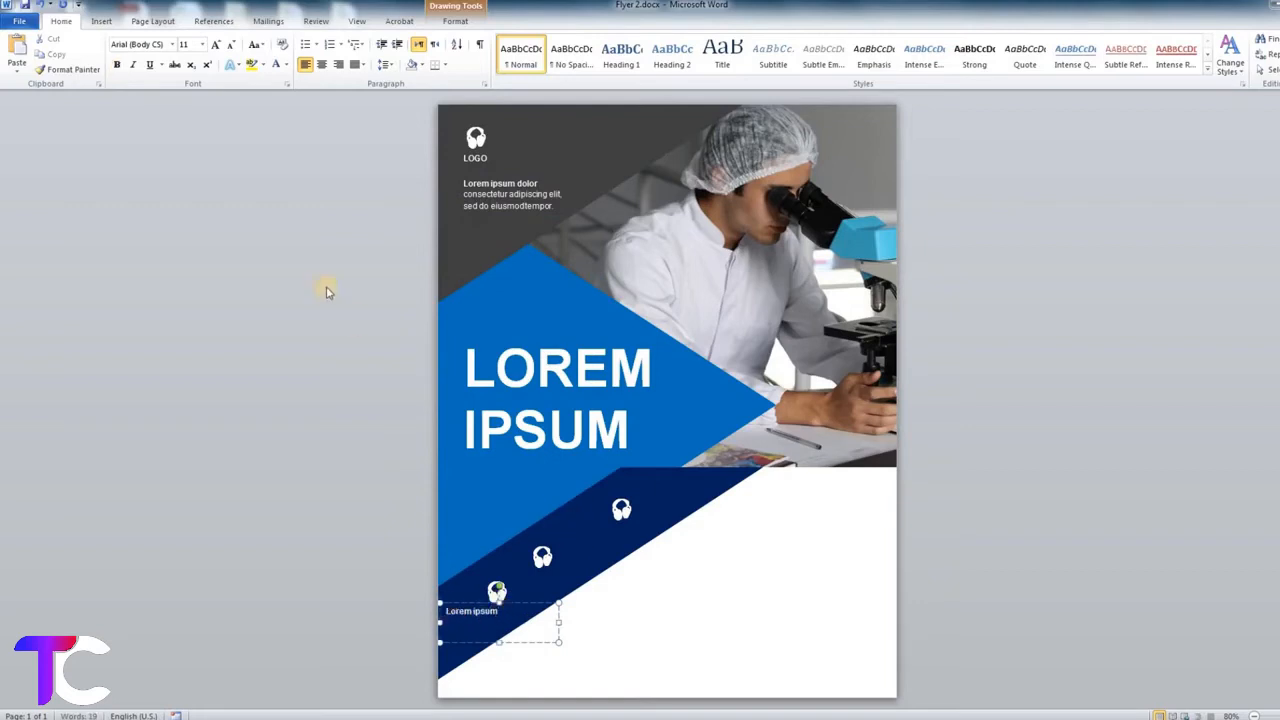
Step: Set the font size of the "Lorem ipsum" label on the dark blue stripe to 12
key("ctrl+a")
left_click(195, 44)
type("12")
key("Return")
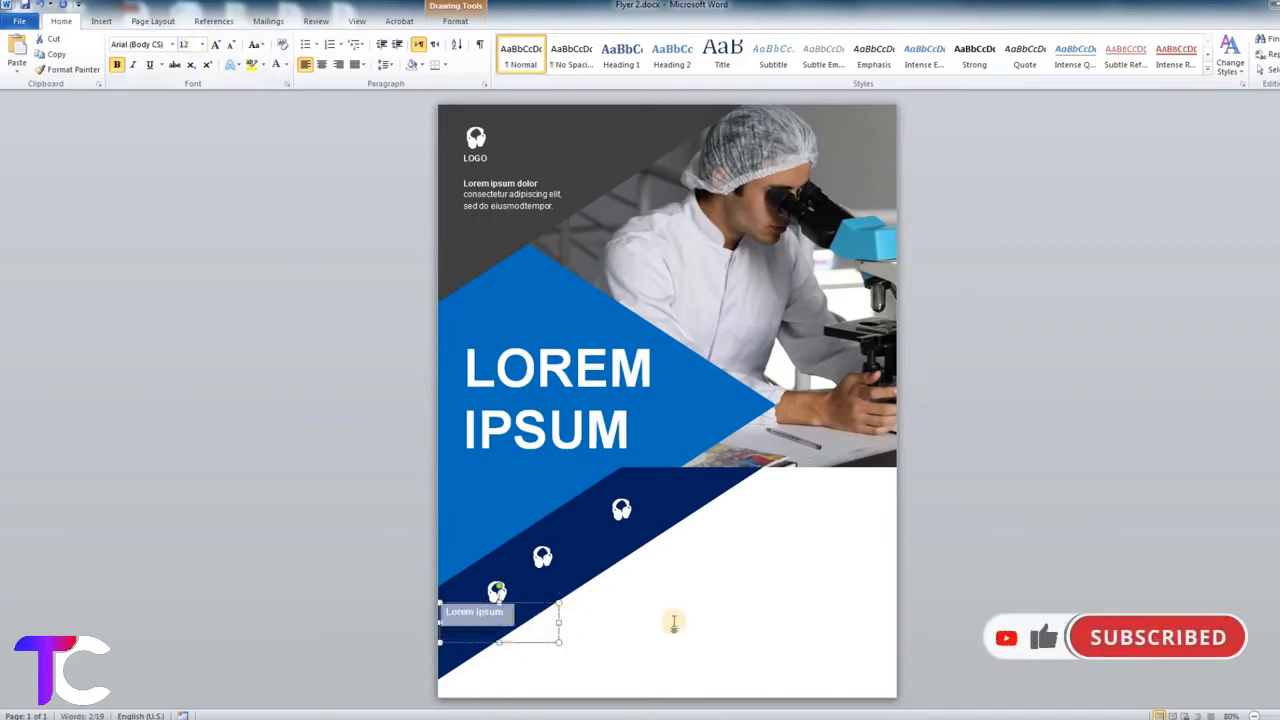
Step: Nudge the "Lorem ipsum" label up and to the right so it sits fully on the dark blue stripe
key("Right")
key("Up")
key("Up")
key("Right")
key("Right")
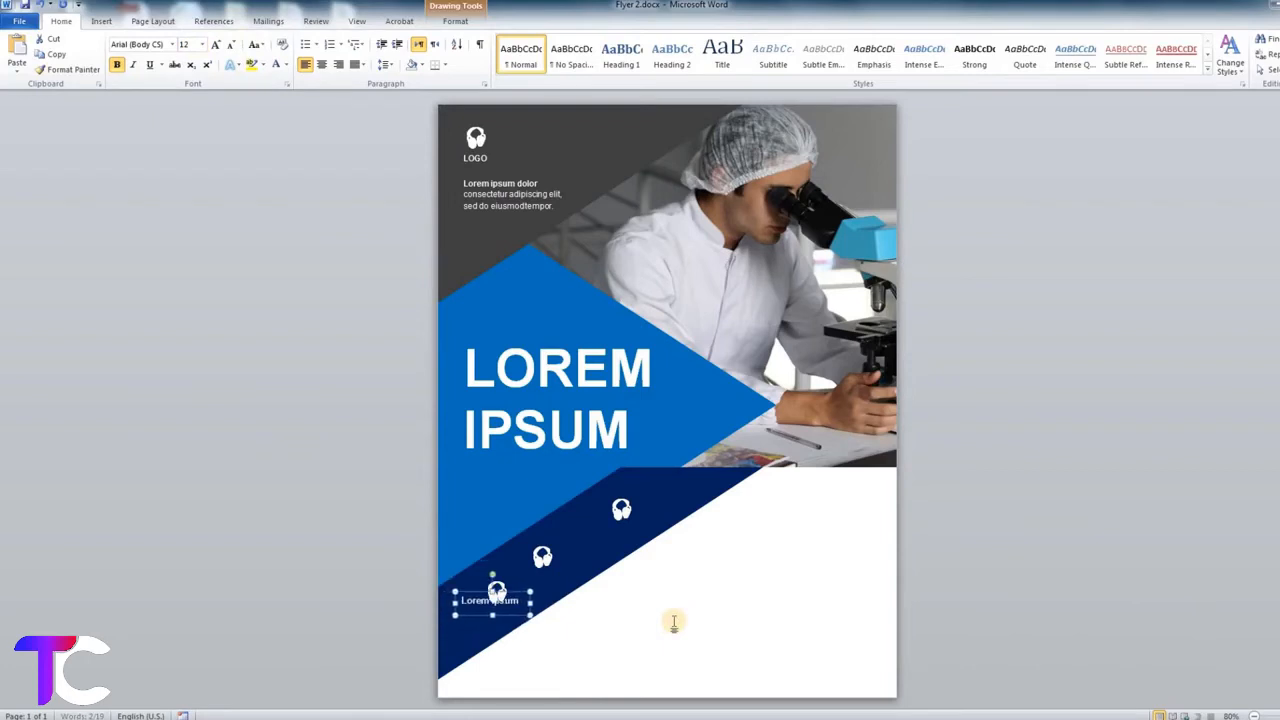
key("Up")
key("Right")
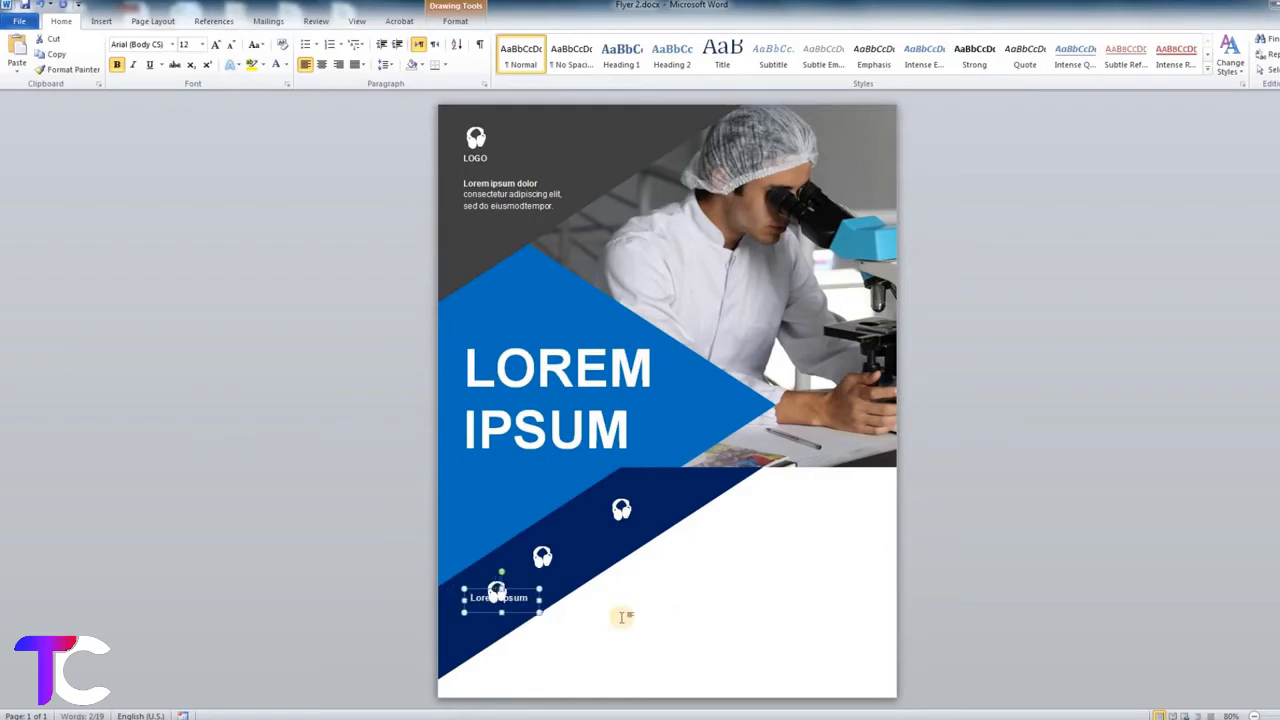
Step: Move the lowest headphones icon up and slightly right so it sits just above the "Lorem ipsum" label
left_click(495, 577)
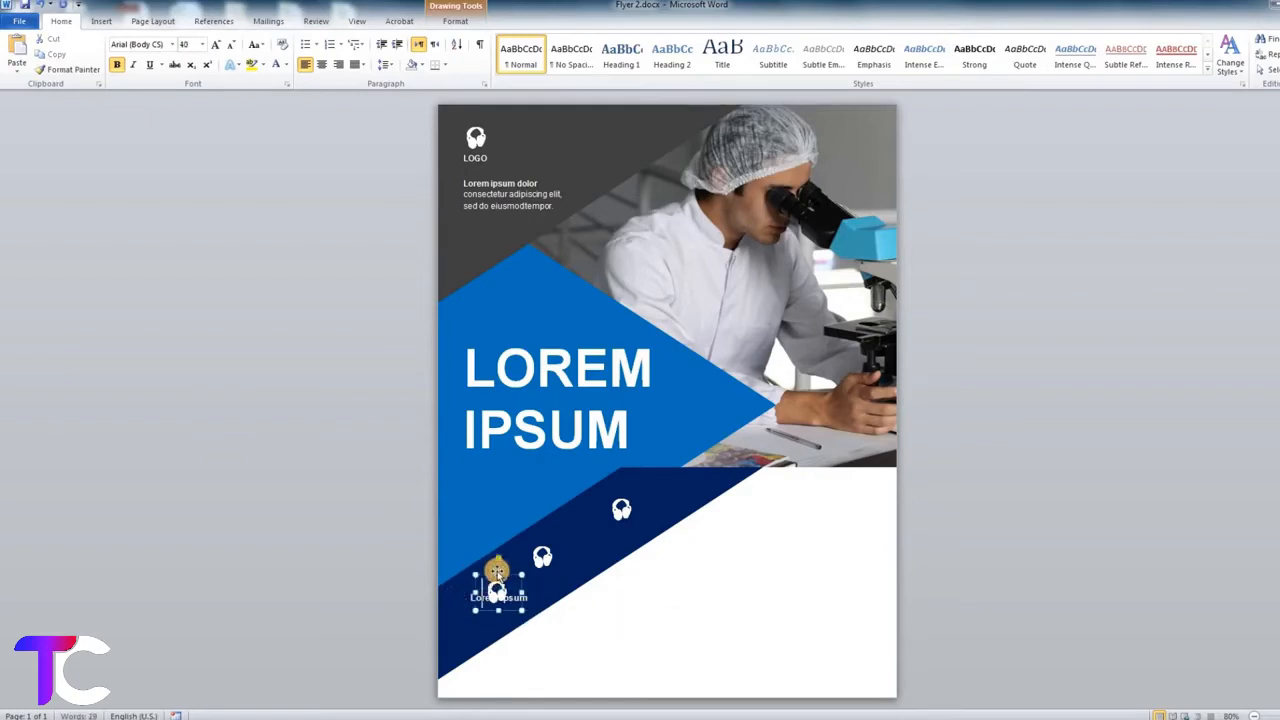
key("Up")
key("Up")
key("Up")
key("Up")
key("Up")
key("Right")
key("Right")
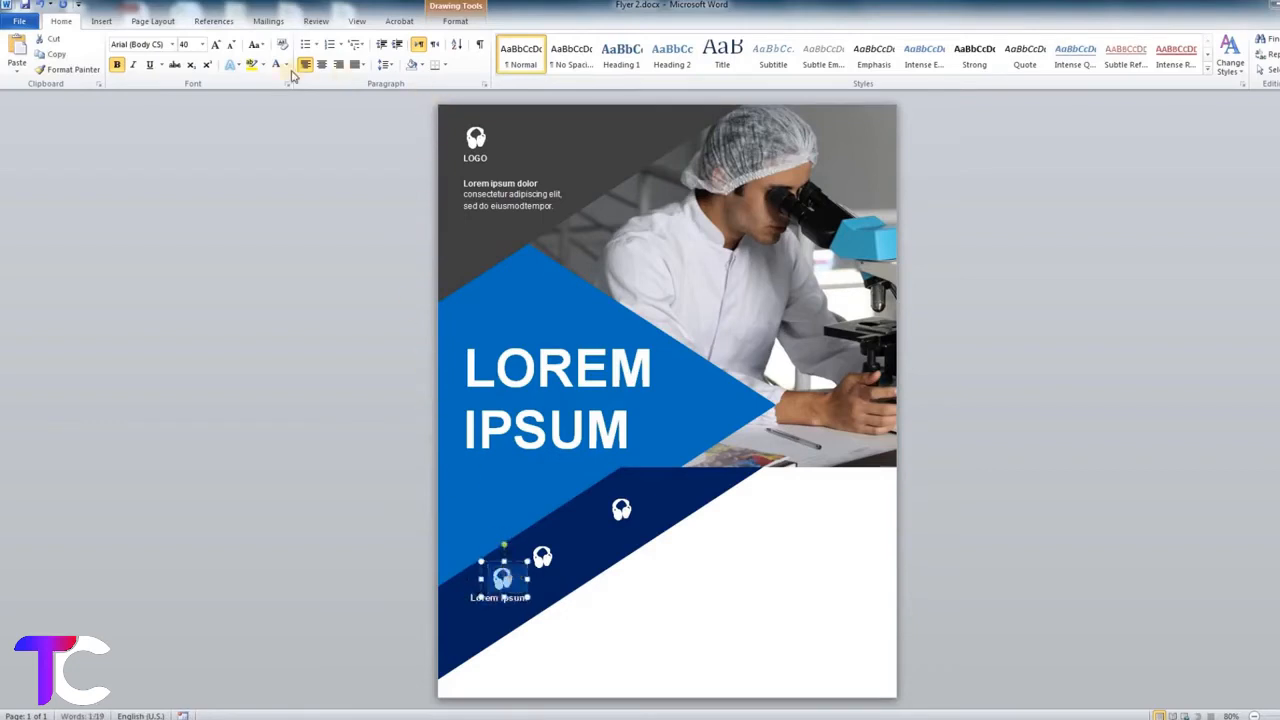
Step: Replace the lowest headphones icon on the stripe with the speaking-head symbol
left_click(104, 23)
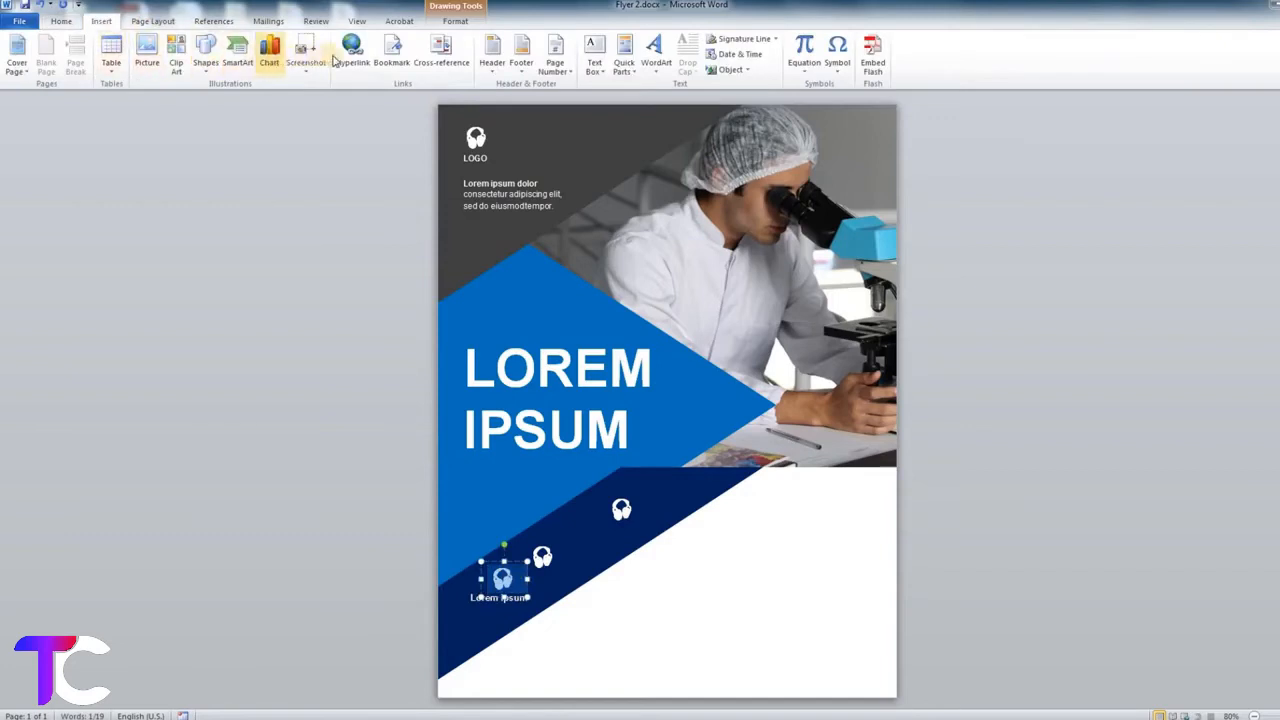
left_click(837, 62)
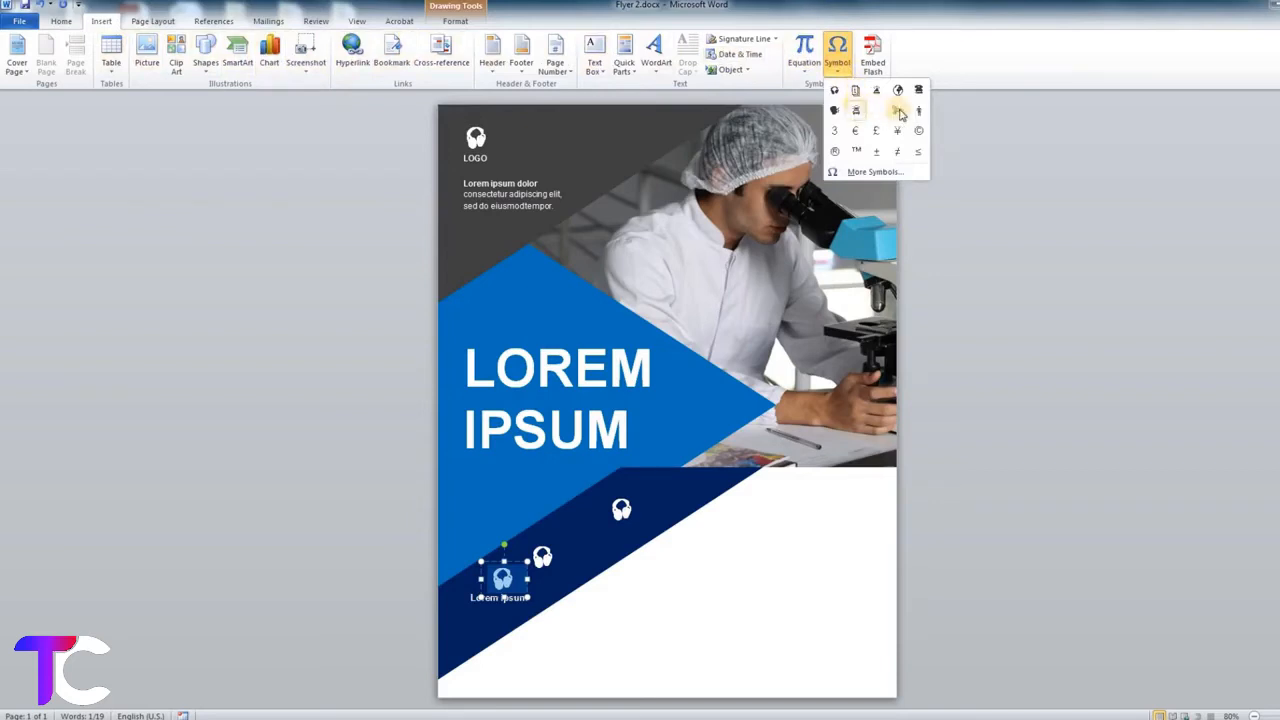
left_click(834, 110)
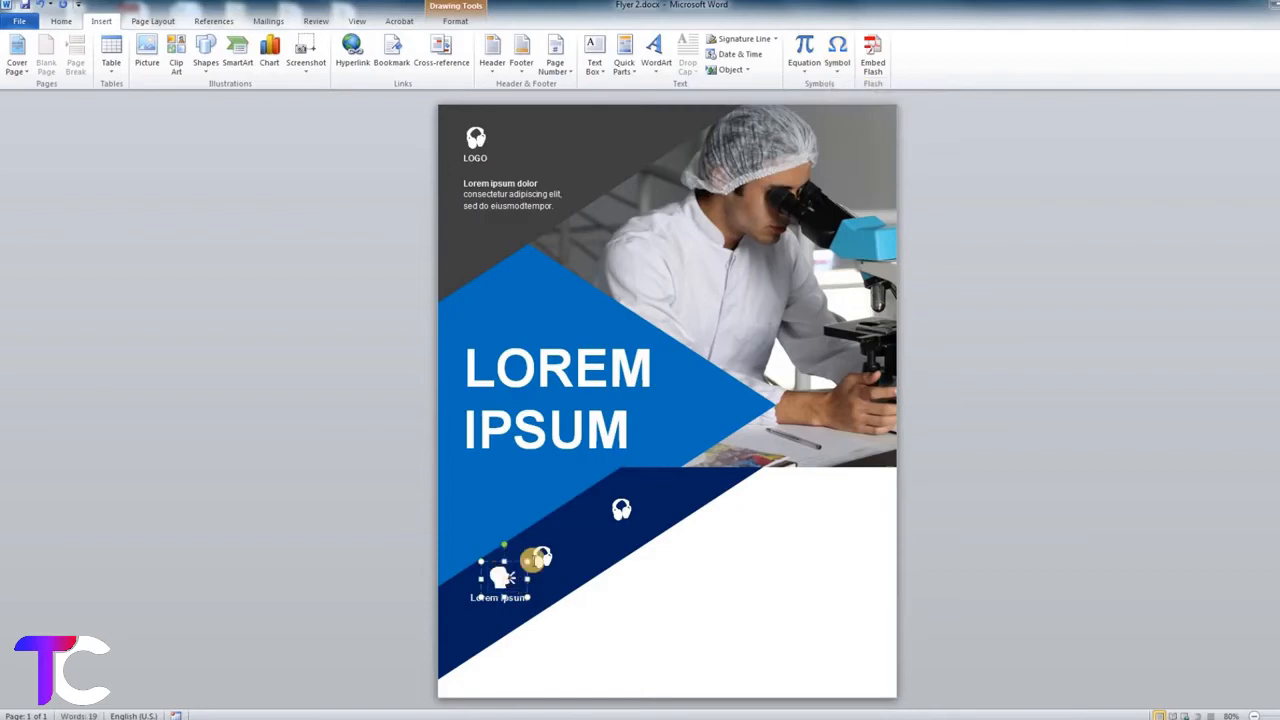
Step: Move the middle headphones icon farther up the stripe and place a copy of the "Lorem ipsum" label beneath it
left_click(546, 547)
left_click_drag(550, 541, 582, 517)
left_click(518, 584)
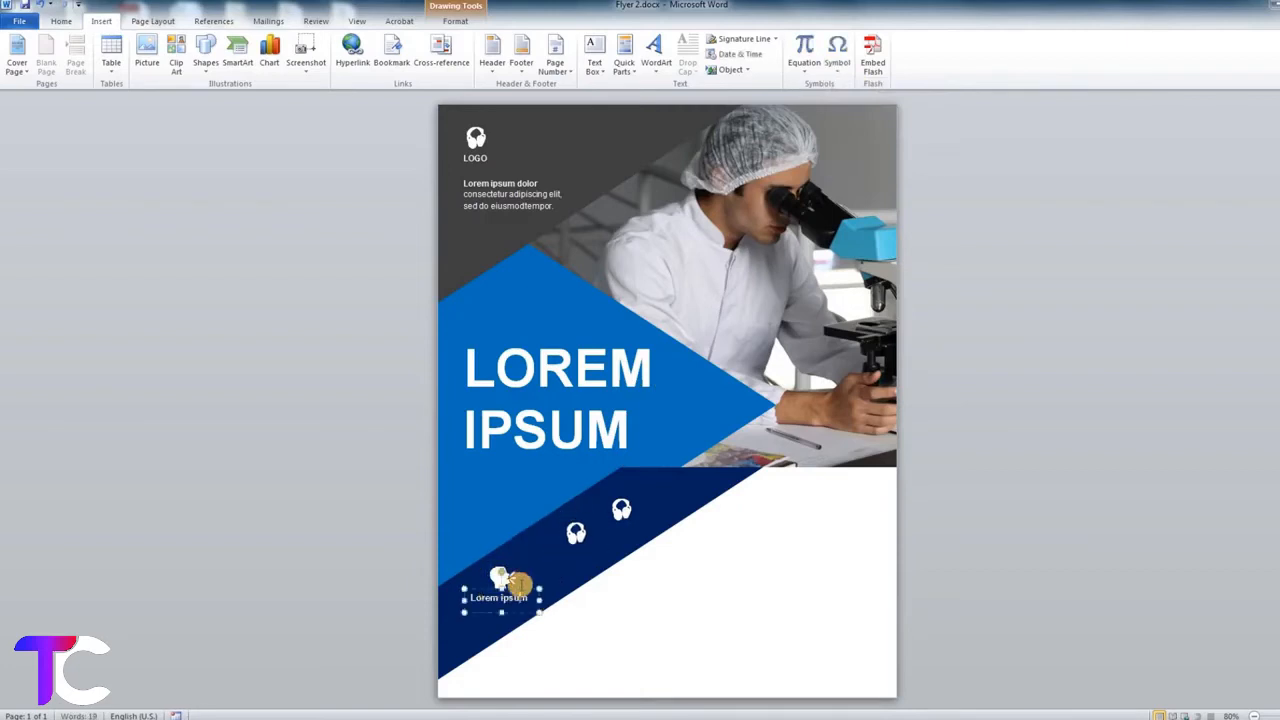
left_click_drag(518, 584, 582, 536)
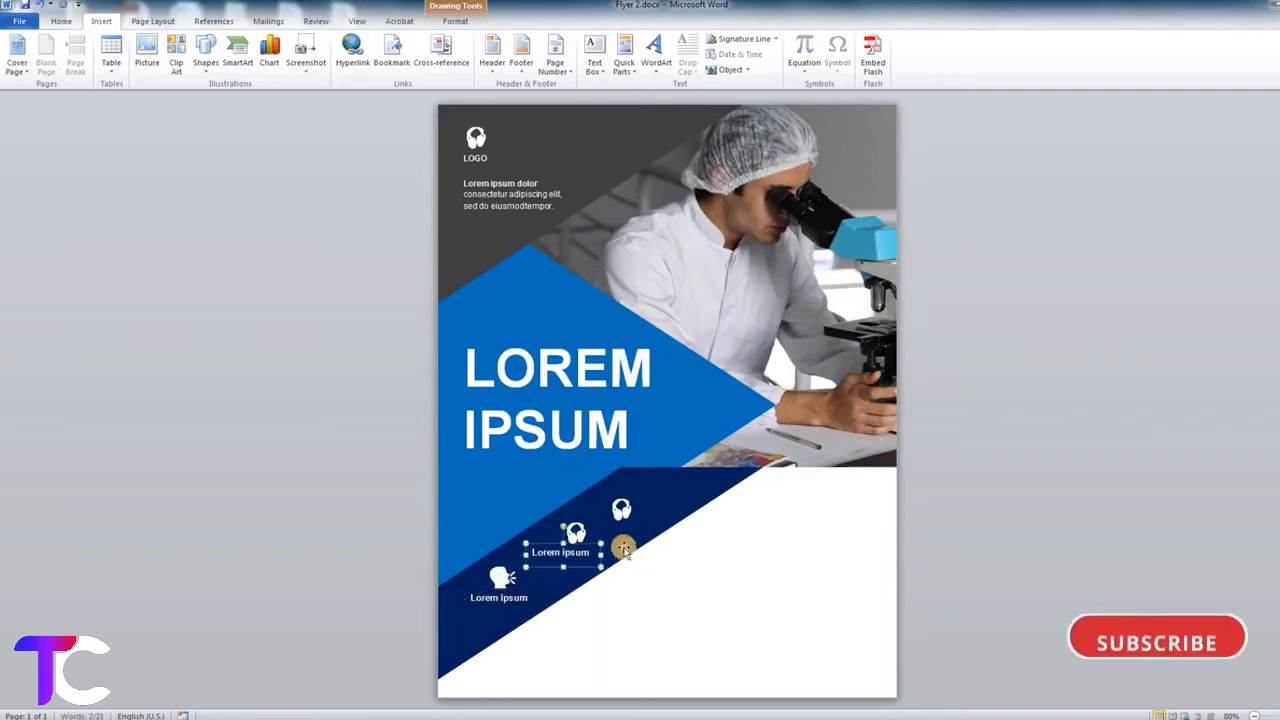
Step: Replace the middle headphones icon with the Webdings symbol of character code 153
left_click(576, 533)
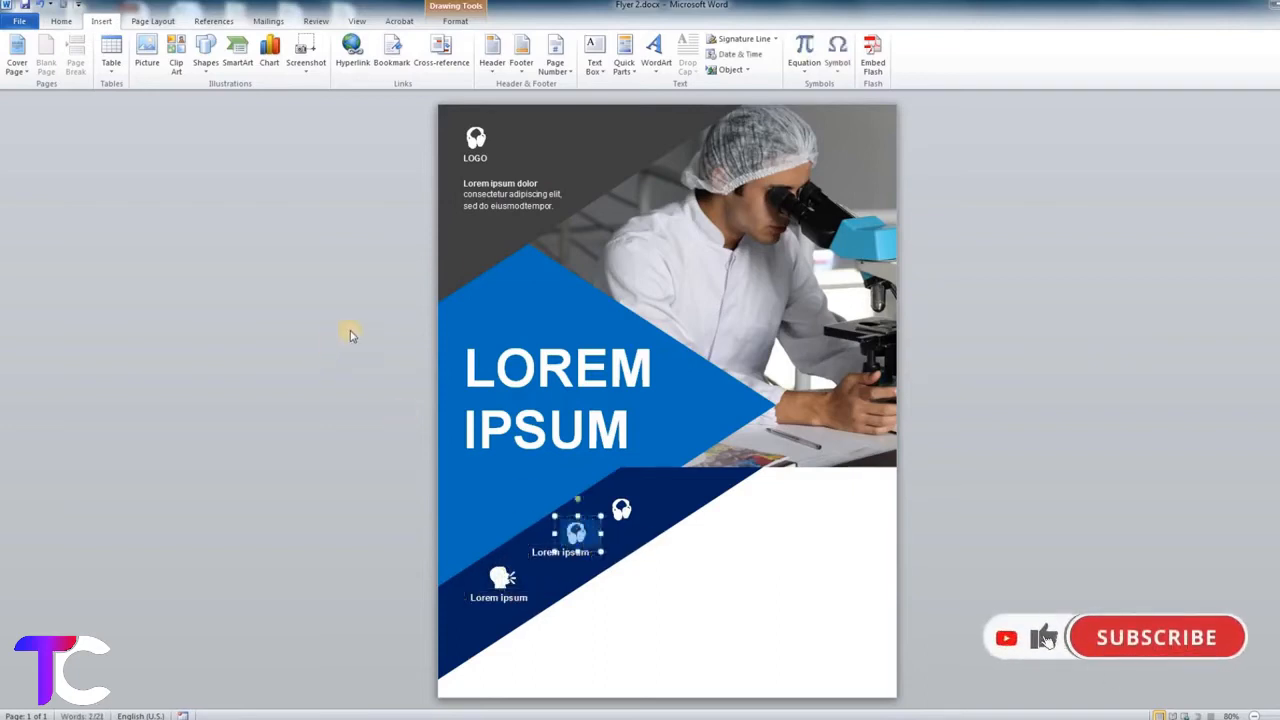
left_click(832, 70)
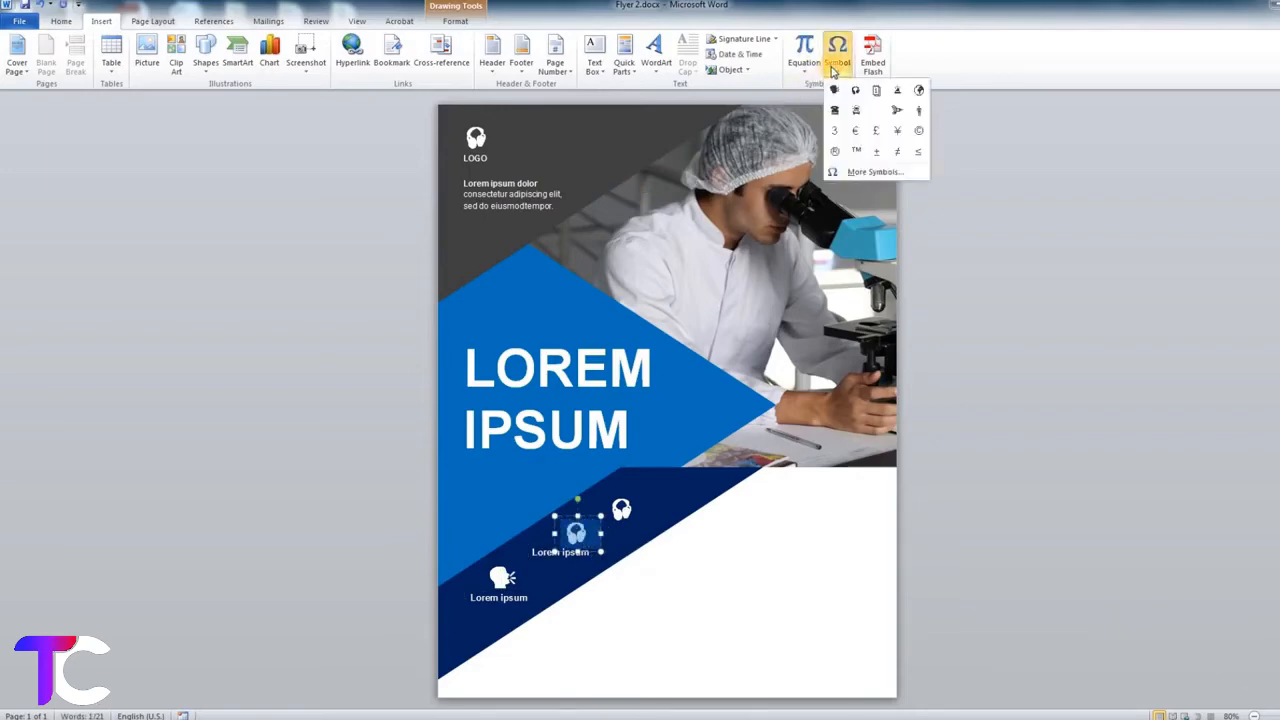
left_click(869, 172)
left_click(877, 245)
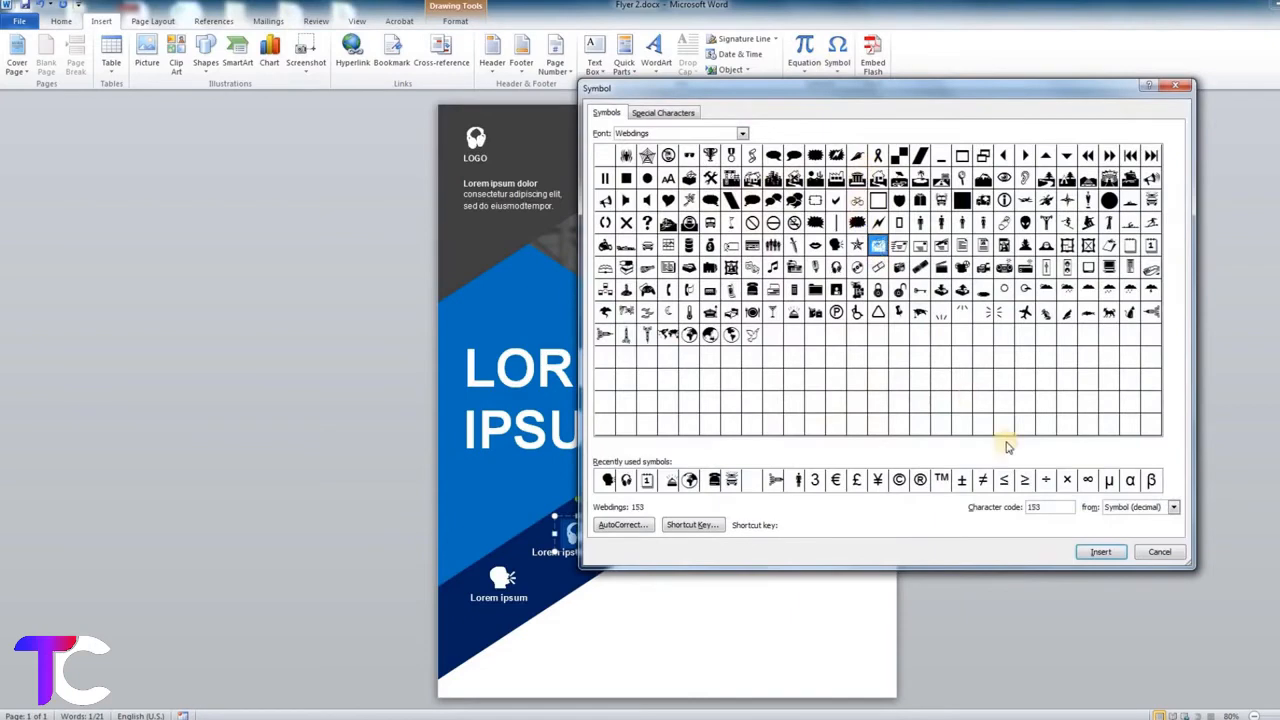
left_click(1095, 553)
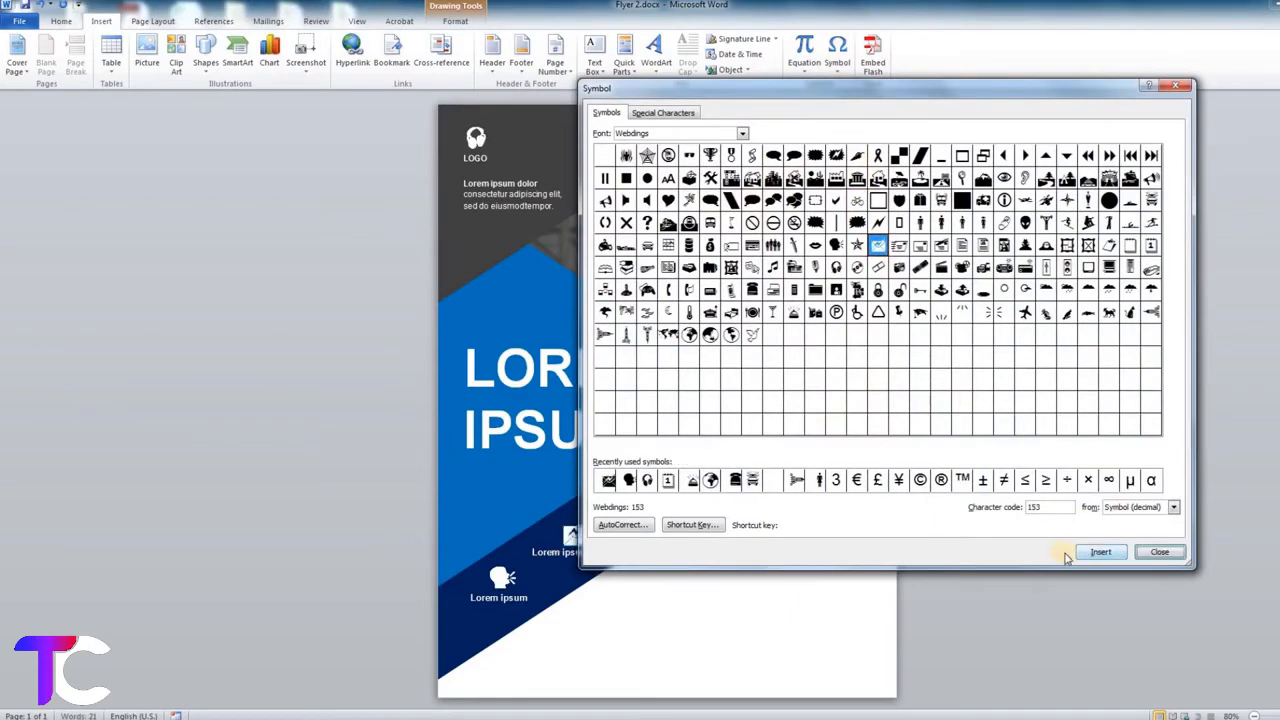
left_click(1159, 552)
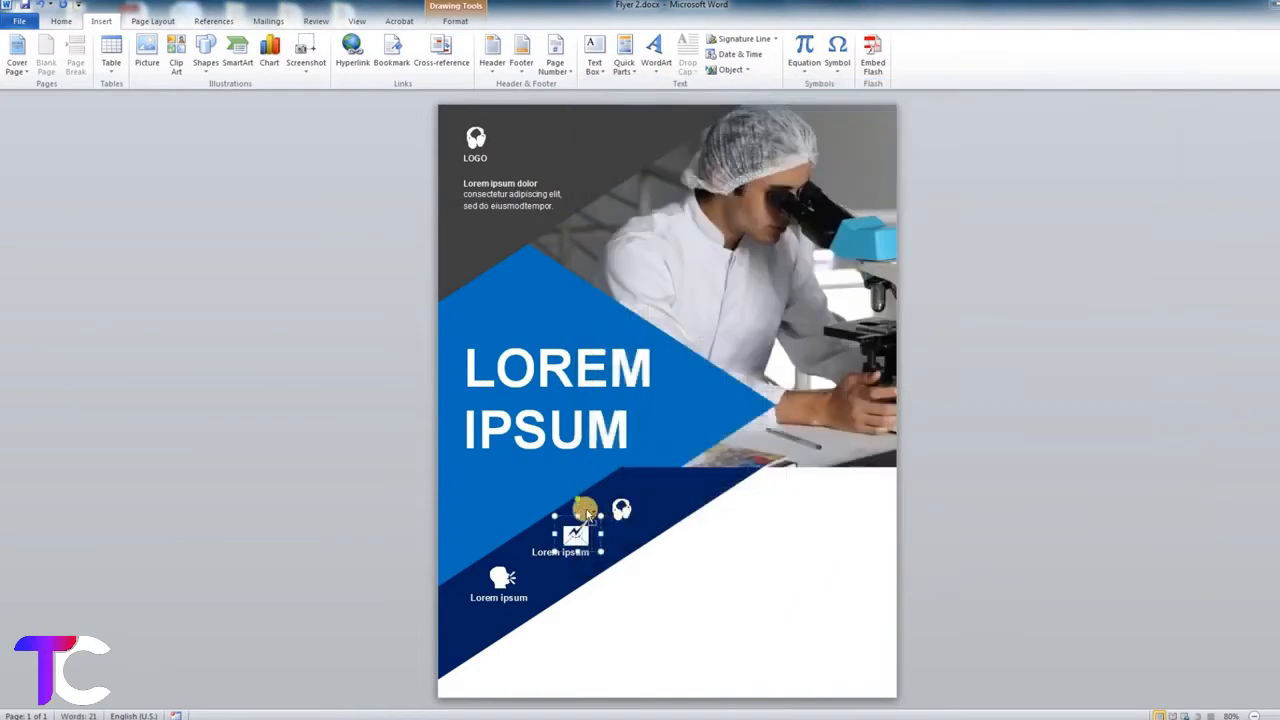
Step: Set the font size of the middle stripe icon to 32 and nudge it slightly into place above its label
left_click(587, 511)
left_click(61, 21)
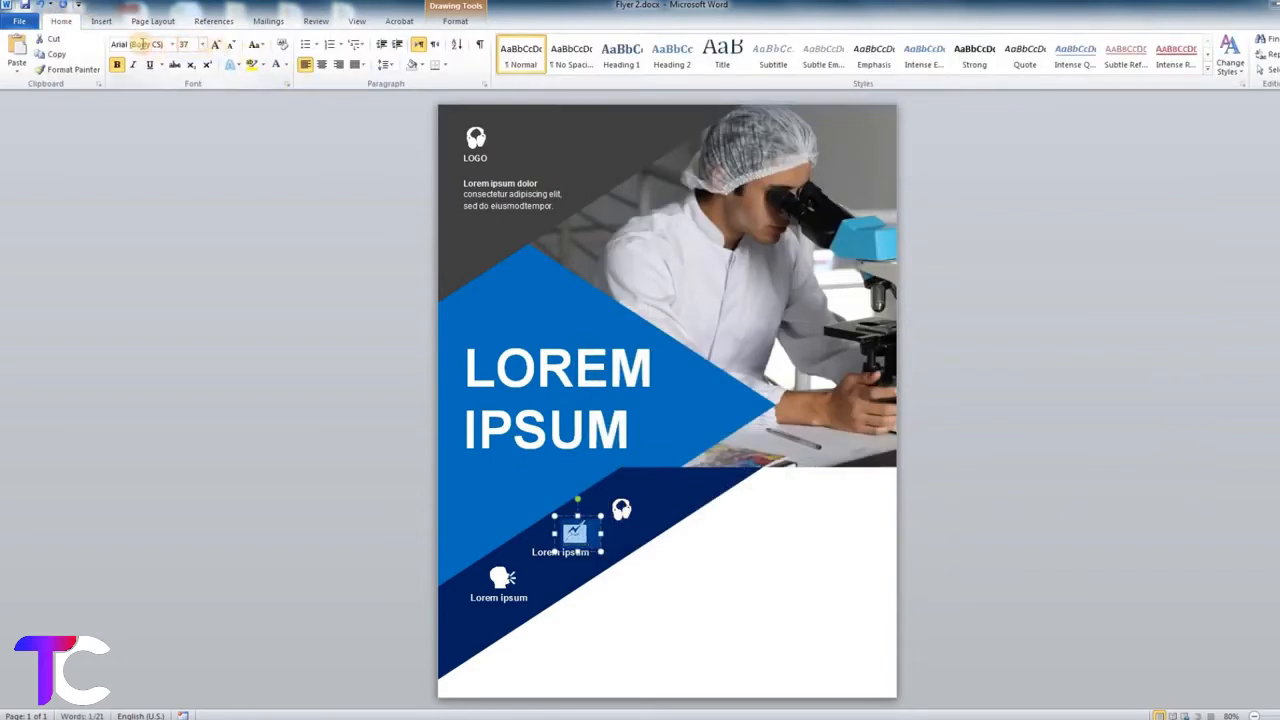
key("Return")
left_click(737, 505)
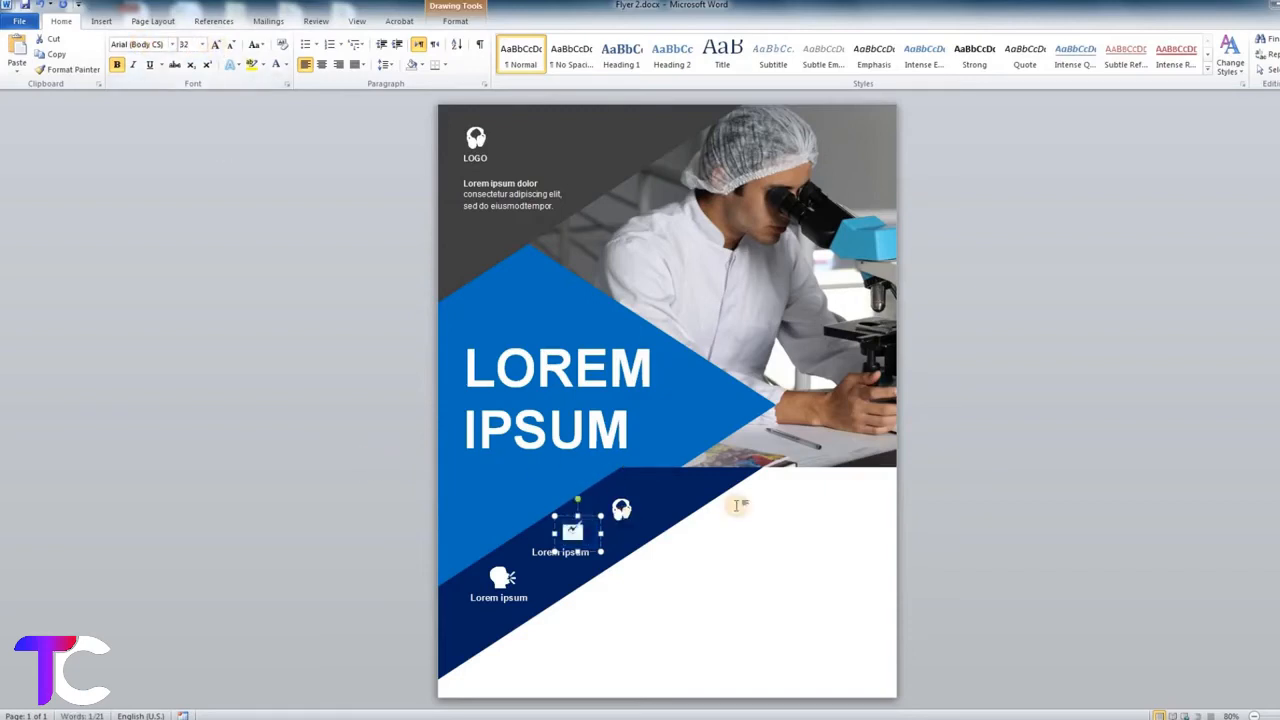
key("Left")
key("Right")
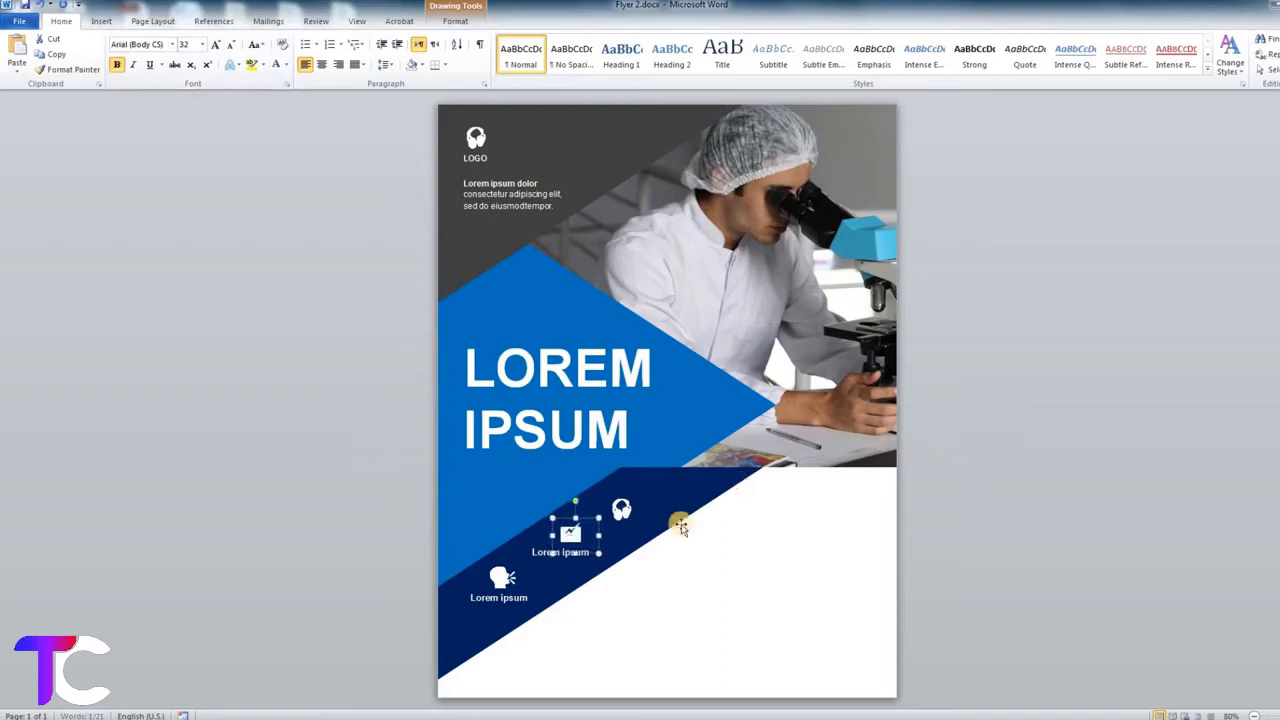
Step: Duplicate the "Lorem ipsum" label at the uppermost stripe icon and move the headphones icon up just above that label
left_click(584, 549)
left_click_drag(586, 546, 621, 505)
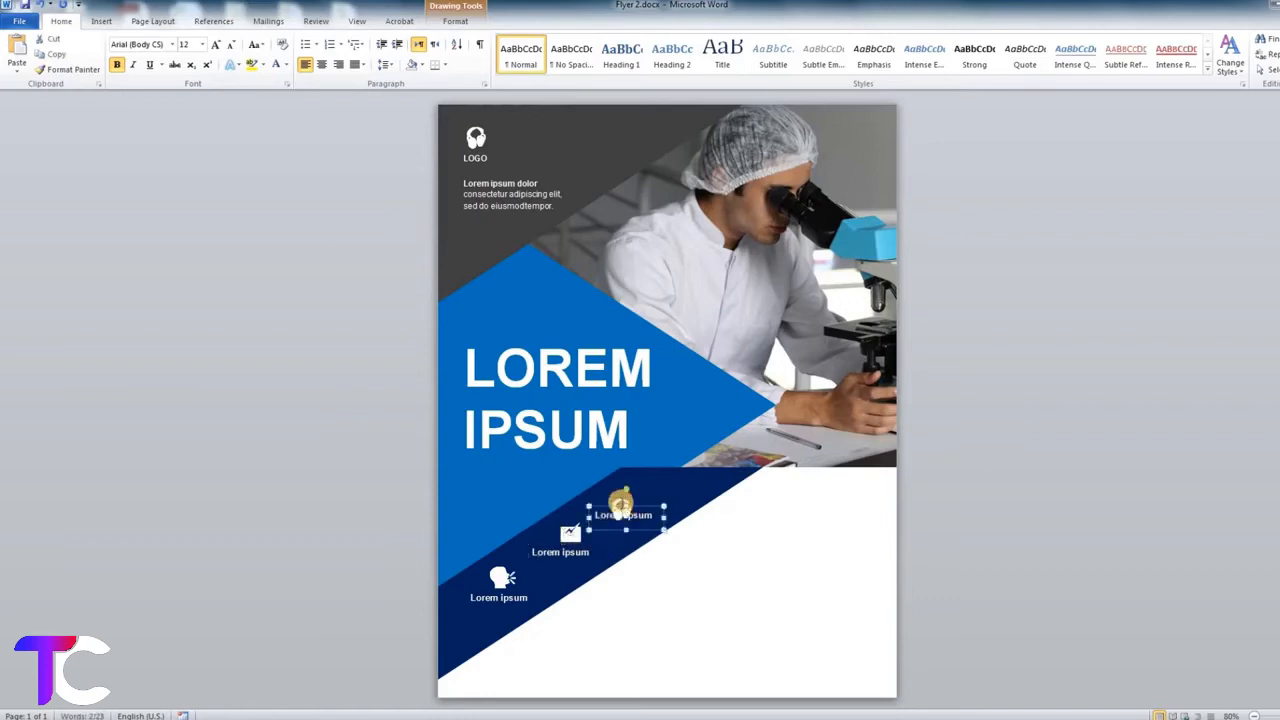
left_click(622, 488)
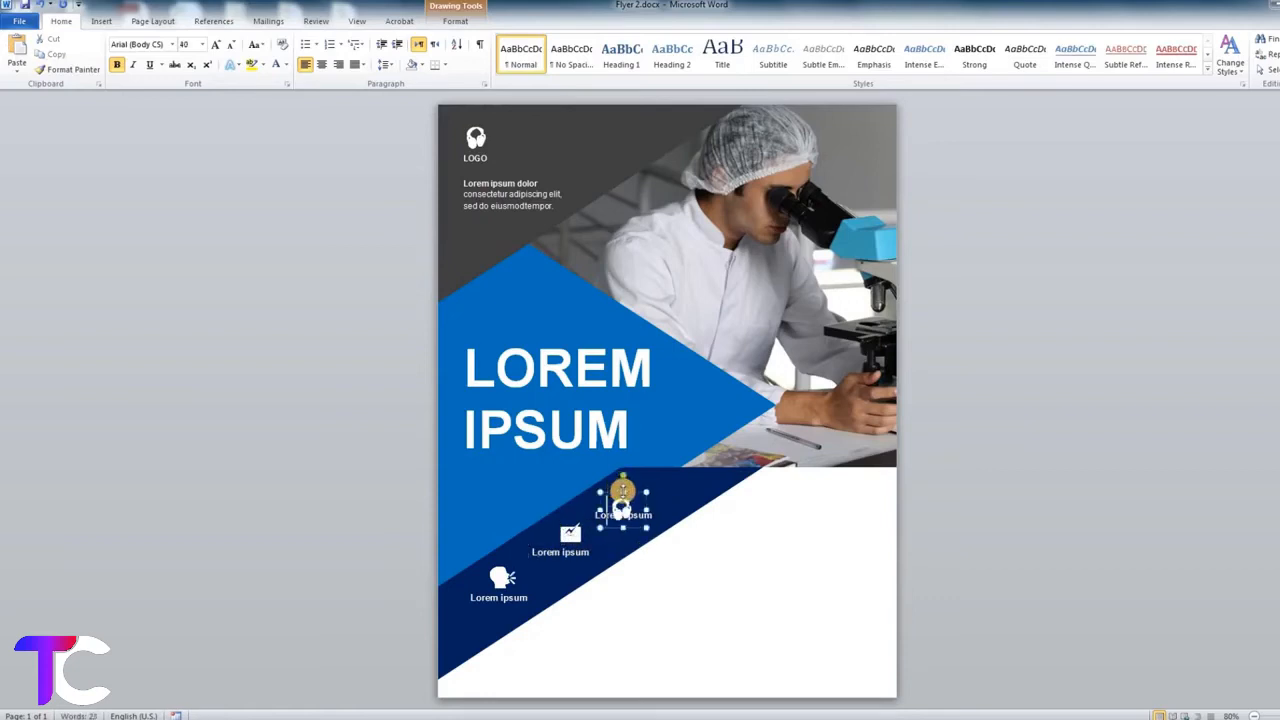
left_click_drag(621, 508, 621, 501)
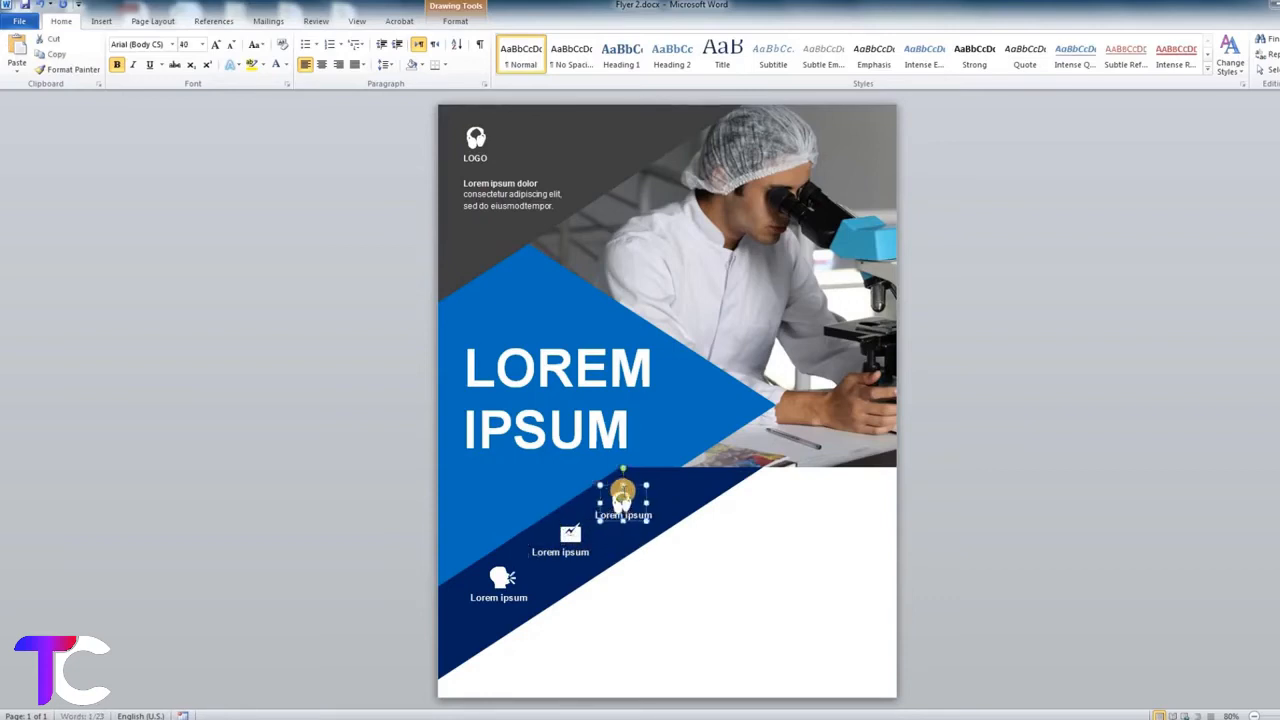
key("ctrl+Right")
key("ctrl+Right")
key("ctrl+Up")
key("ctrl+Up")
key("ctrl+Up")
key("ctrl+Up")
key("ctrl+Up")
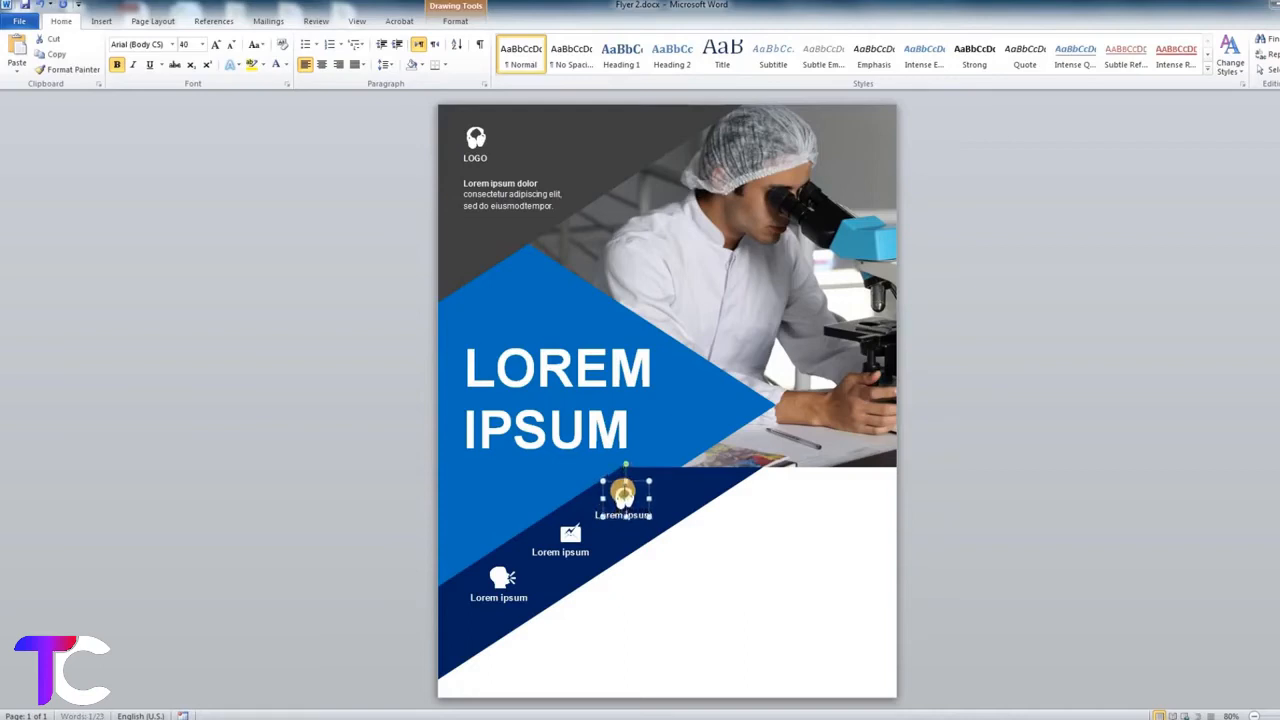
Step: Move the uppermost headphones icon and its label together up and to the right along the dark blue stripe
left_click(596, 514, "shift")
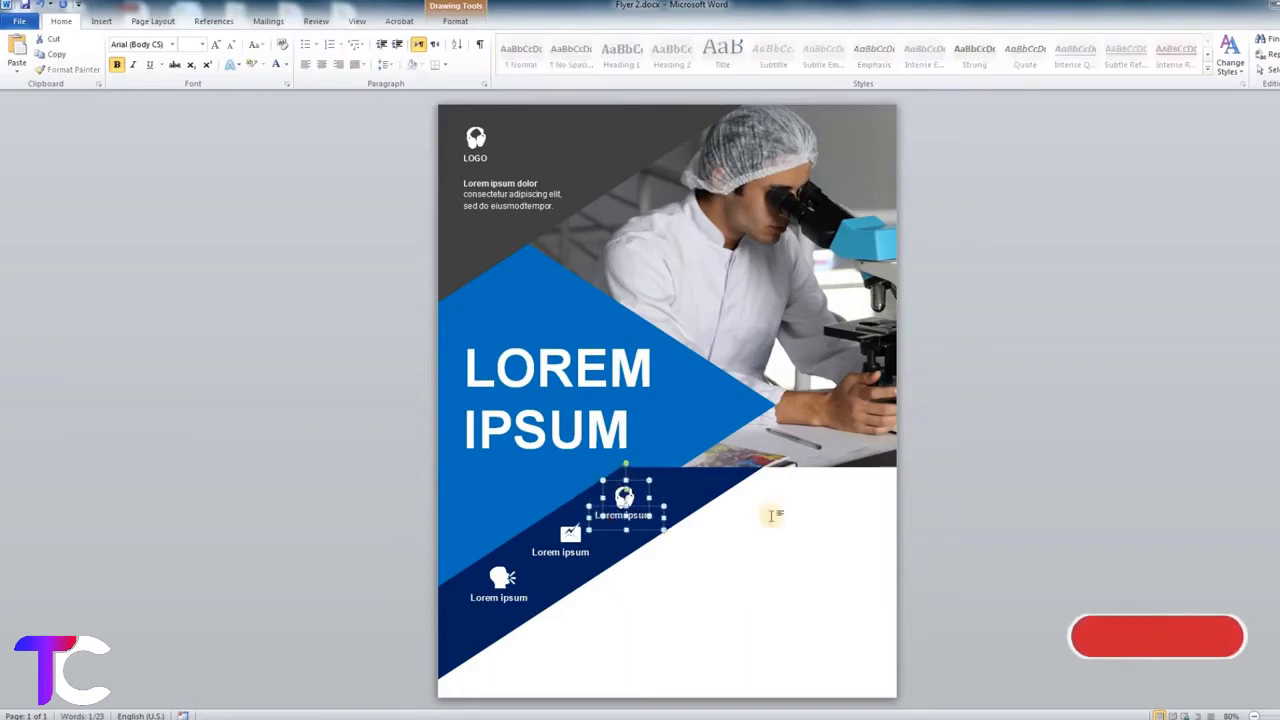
key("ctrl+Right")
key("ctrl+Right")
key("ctrl+Right")
key("ctrl+Right")
key("ctrl+Right")
key("ctrl+Right")
key("ctrl+Right")
key("ctrl+Right")
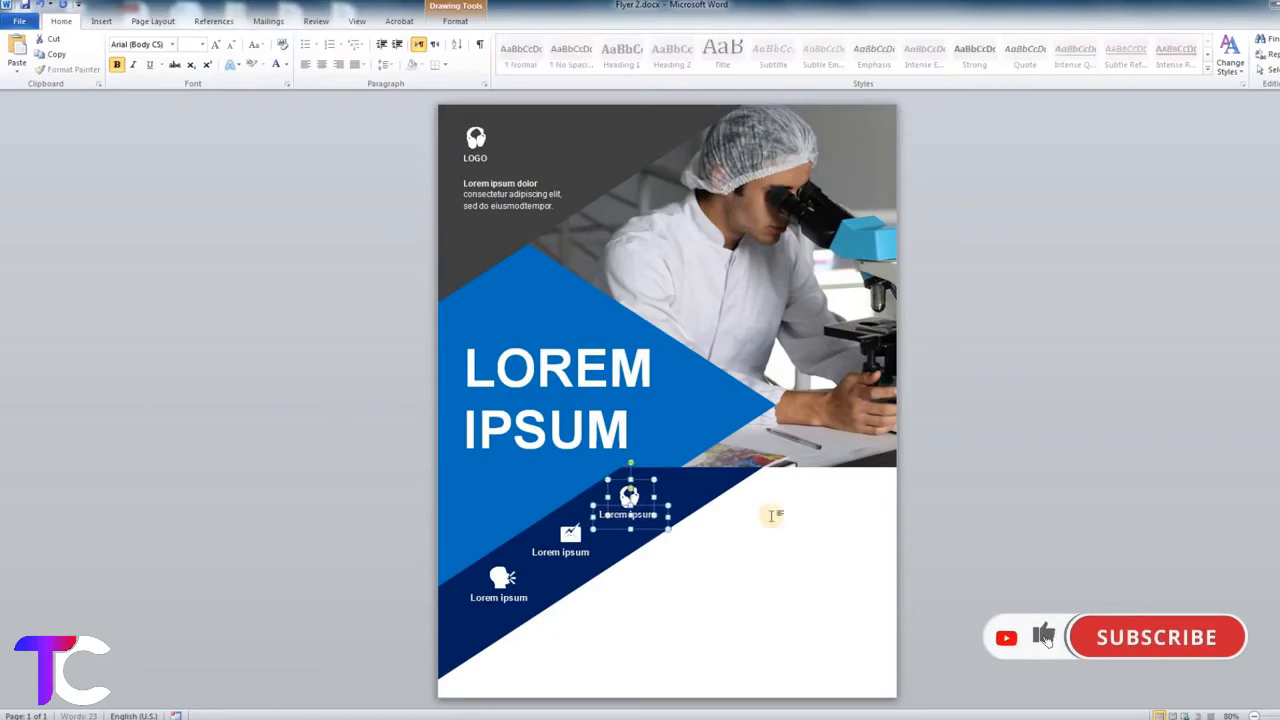
key("ctrl+Up")
key("ctrl+Up")
key("ctrl+Up")
key("ctrl+Up")
key("ctrl+Up")
key("ctrl+Up")
key("ctrl+Right")
key("ctrl+Right")
key("ctrl+Right")
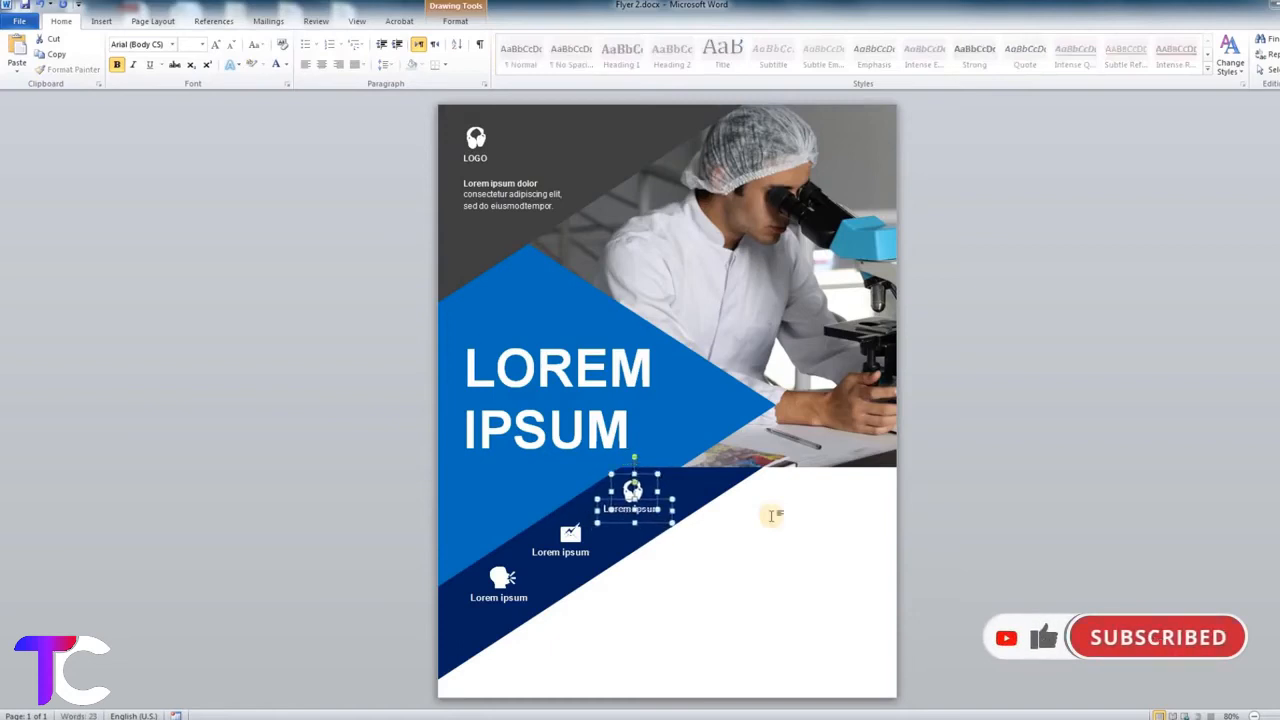
key("ctrl+Right")
key("ctrl+Right")
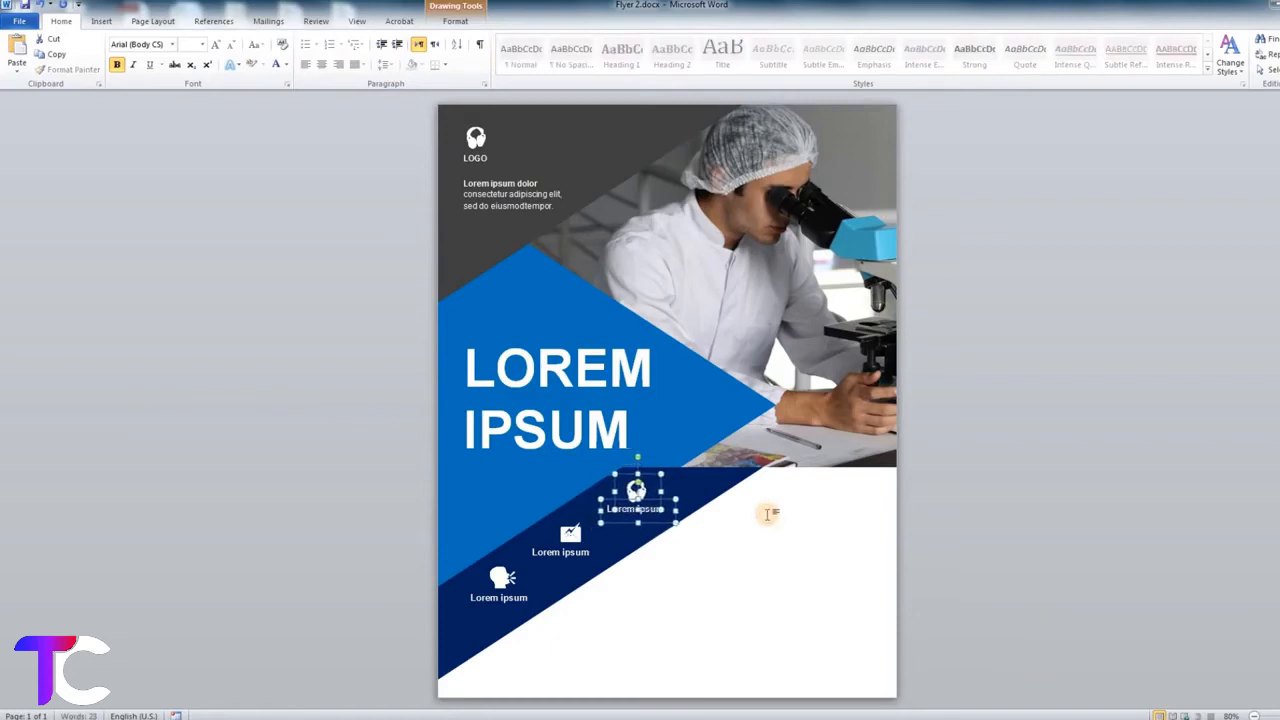
left_click(768, 514)
Step: Duplicate the "Lorem ipsum dolor" text box into the white area below the photo and give its text a dark shade of black
left_click(522, 203)
left_click_drag(531, 176, 819, 531)
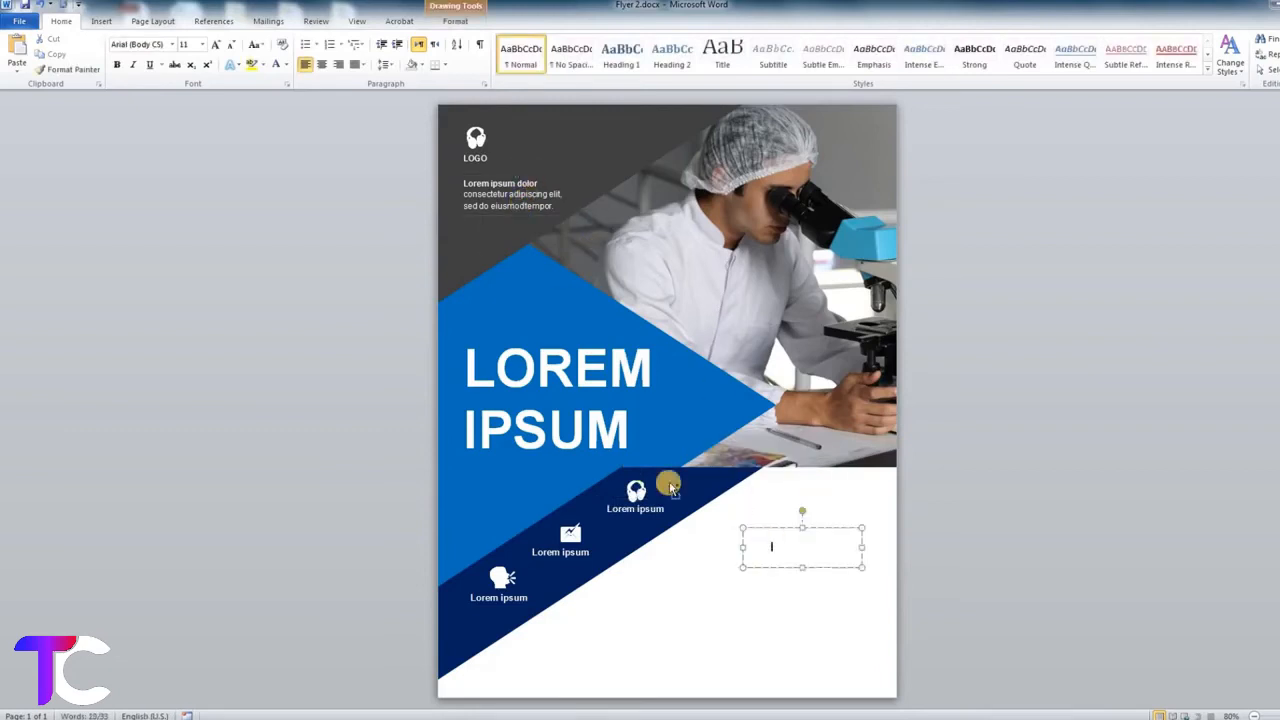
left_click(287, 66)
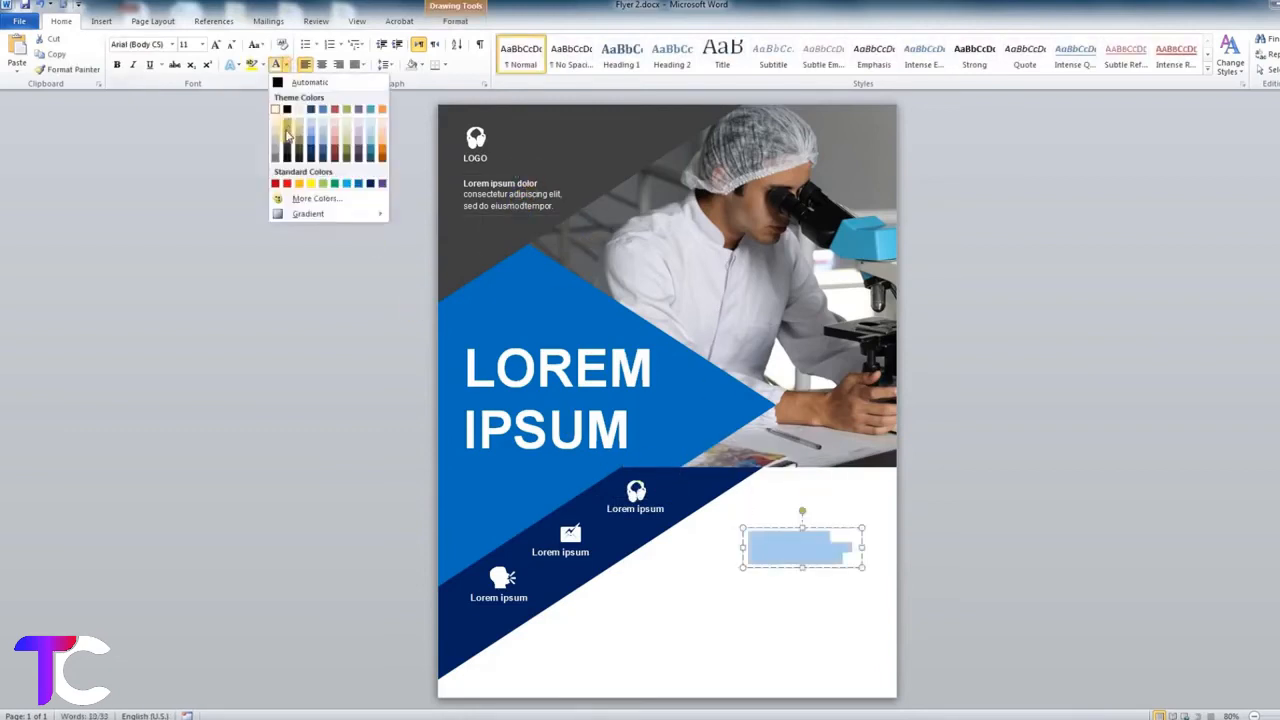
left_click(287, 149)
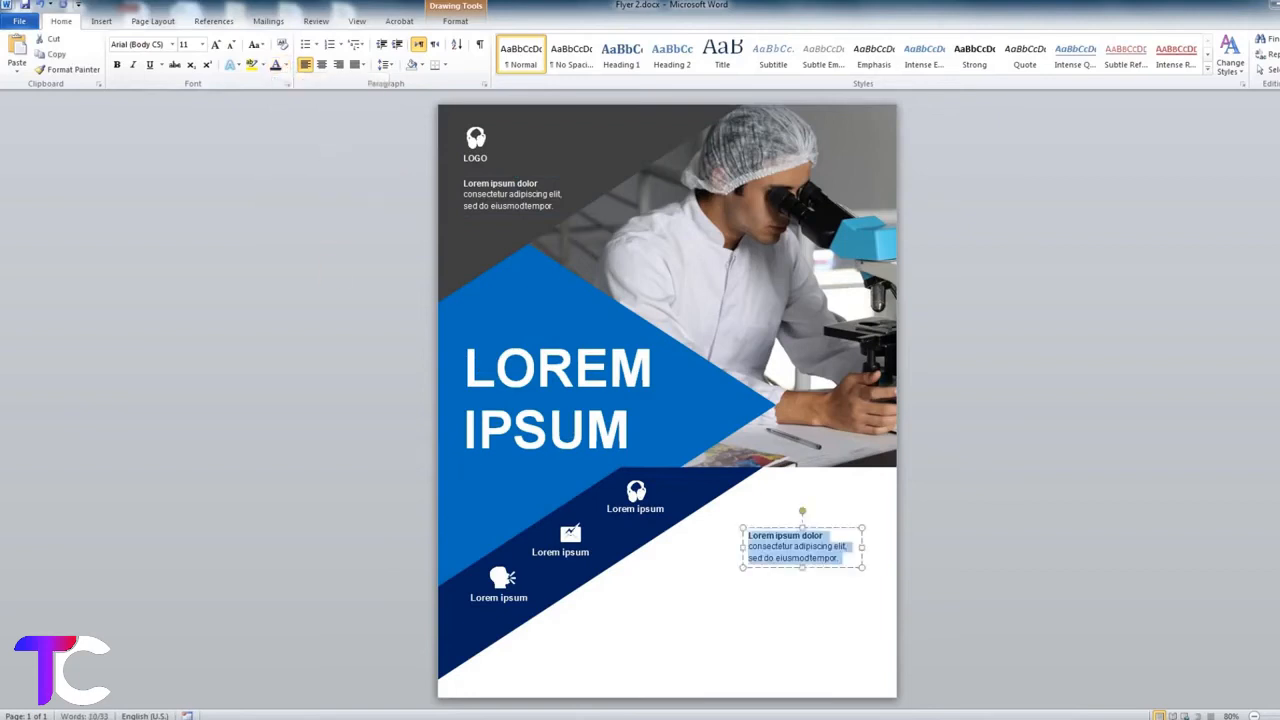
Step: Copy the "Lorem ipsum dolor sit ame" paragraph from flyer 2.txt in Notepad and paste it over the duplicated box's text in Word
key("alt+Tab")
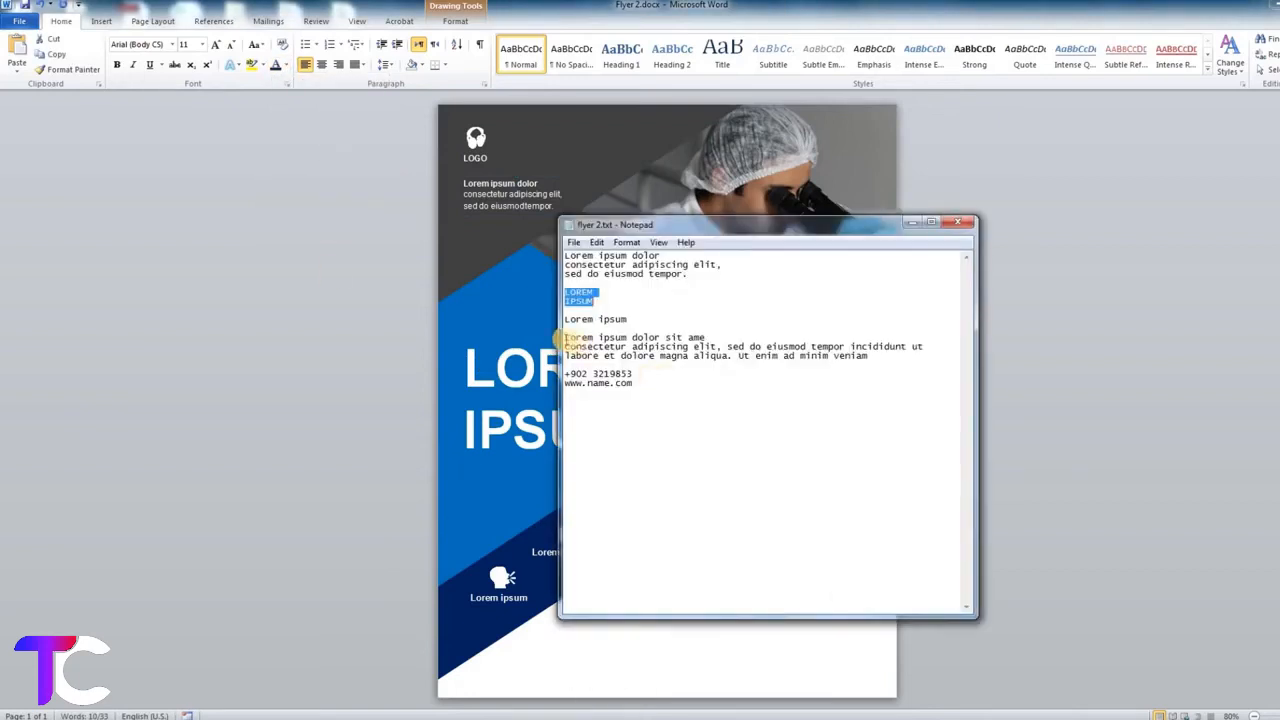
left_click_drag(566, 338, 852, 362)
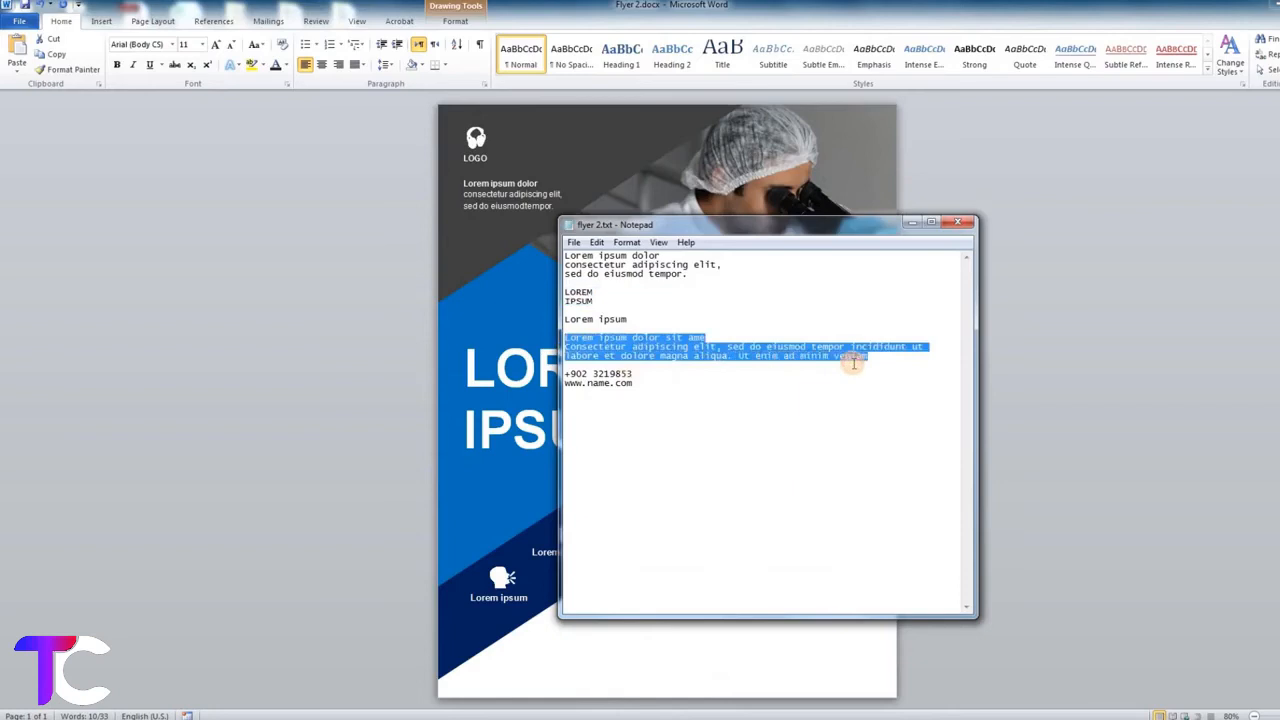
left_click(909, 223)
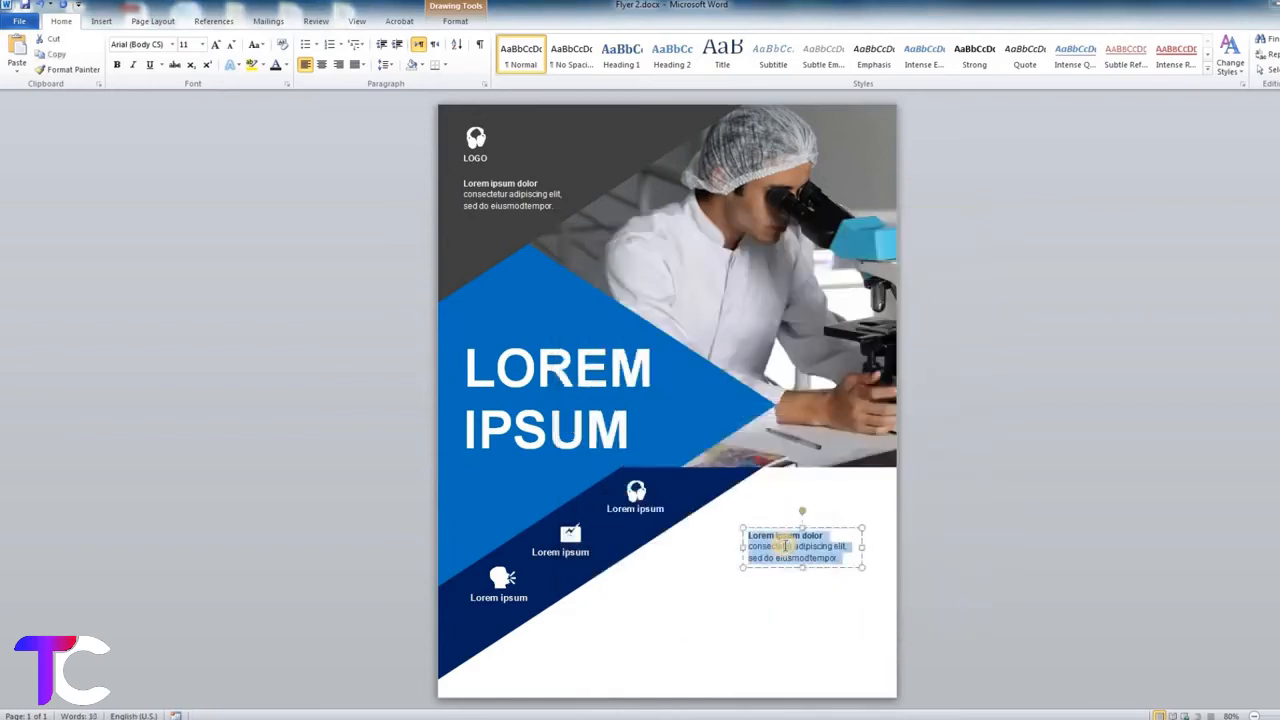
key("ctrl+v")
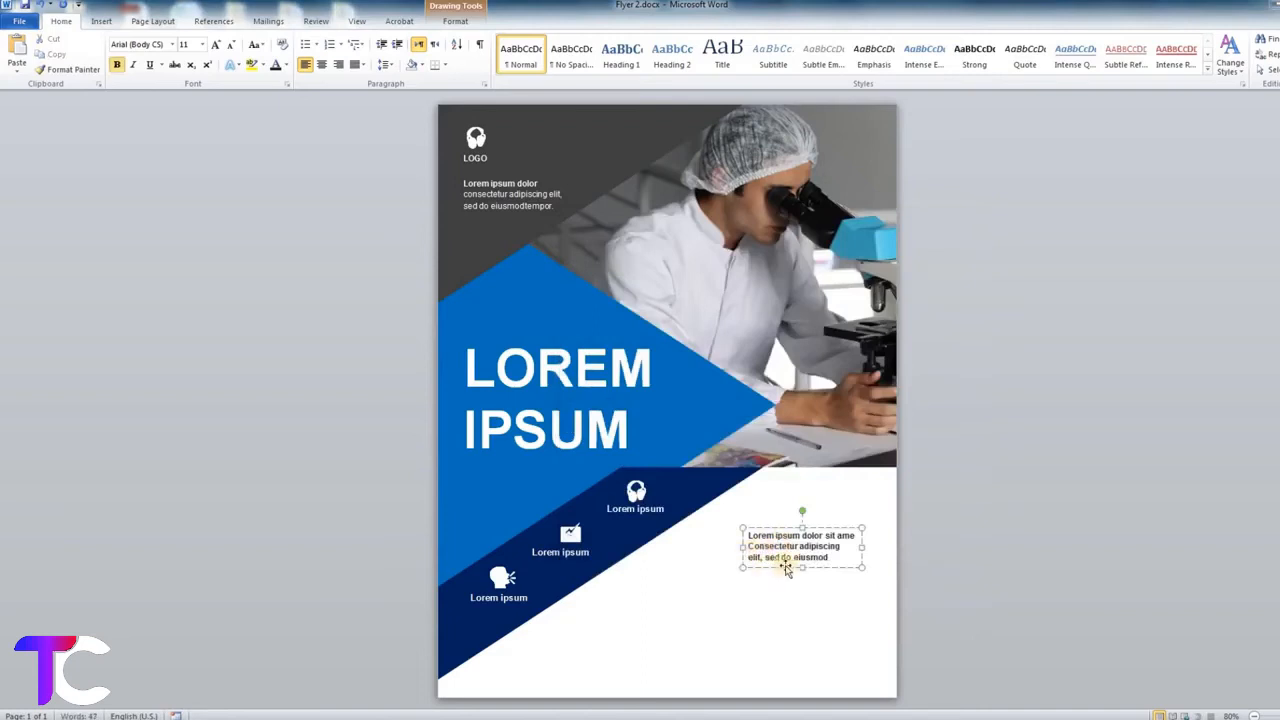
Step: Enlarge the text box in the white area downward and to the left so the whole paragraph fits
left_click_drag(803, 568, 803, 597)
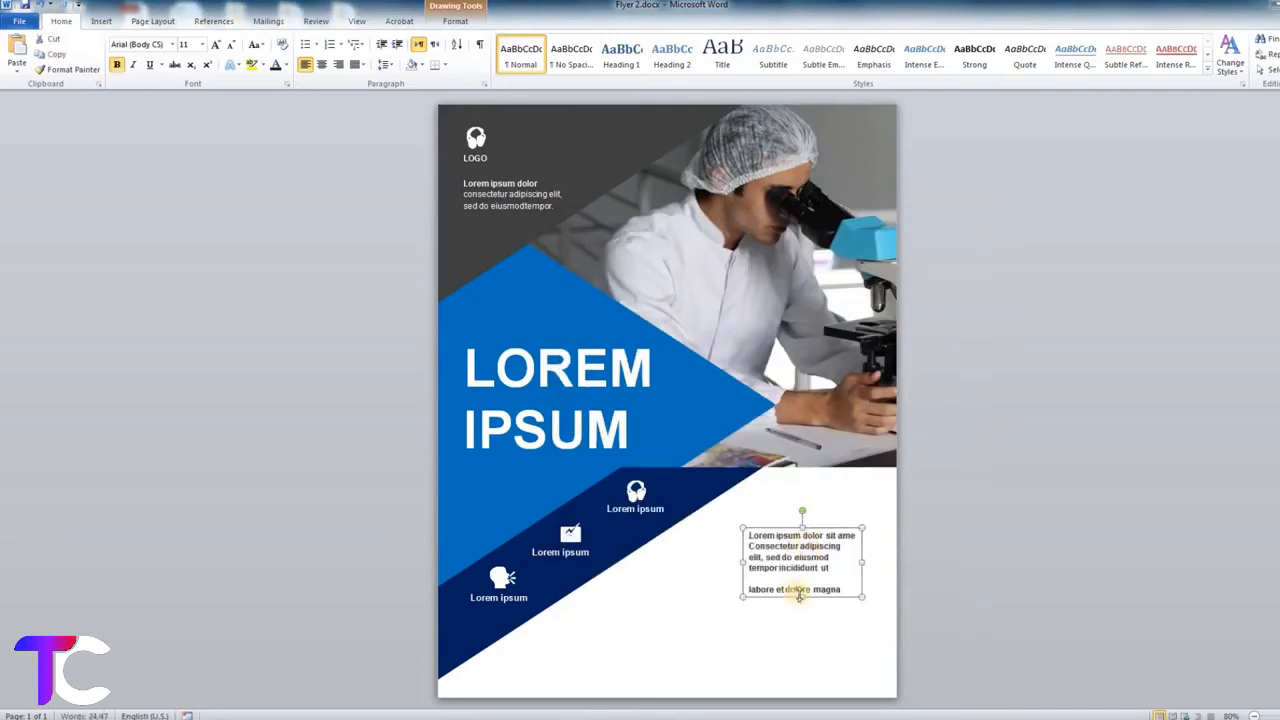
left_click_drag(800, 616, 801, 616)
left_click_drag(736, 572, 718, 572)
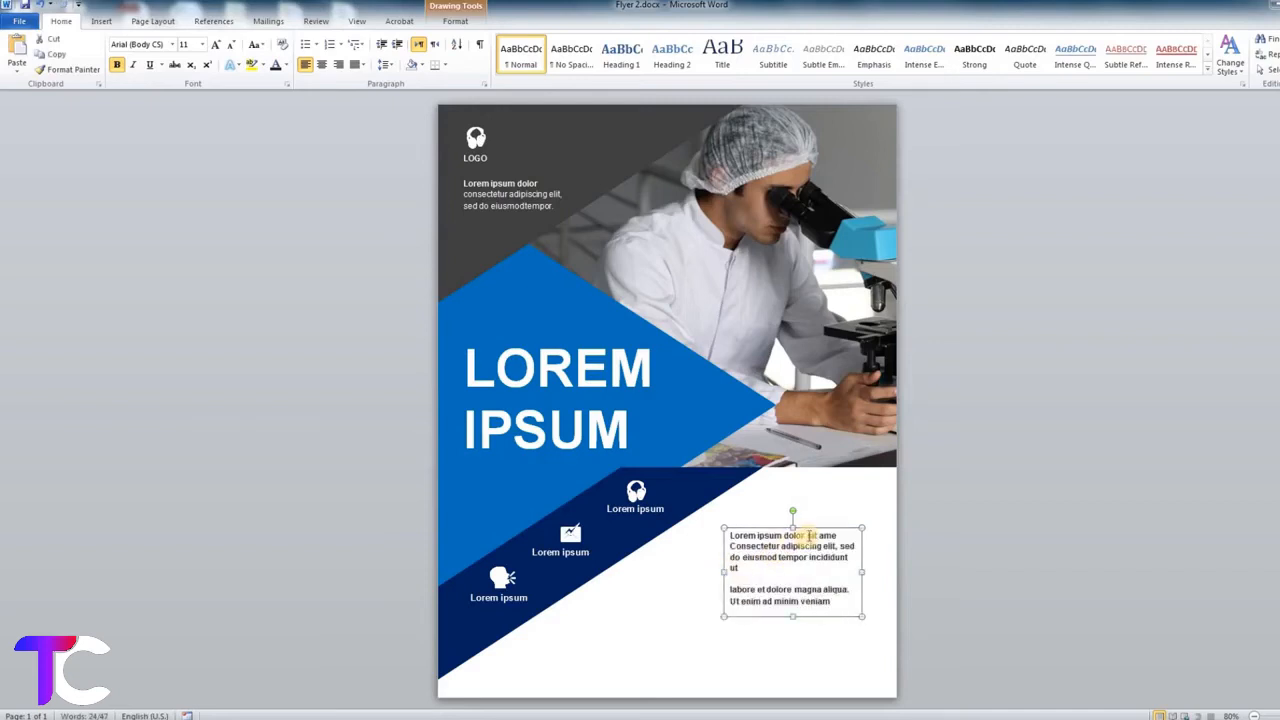
Step: Remove the bold formatting from all text after "Lorem ipsum dolor" in the white area's text box
left_click(808, 536)
key("ctrl+shift+End")
key("ctrl+b")
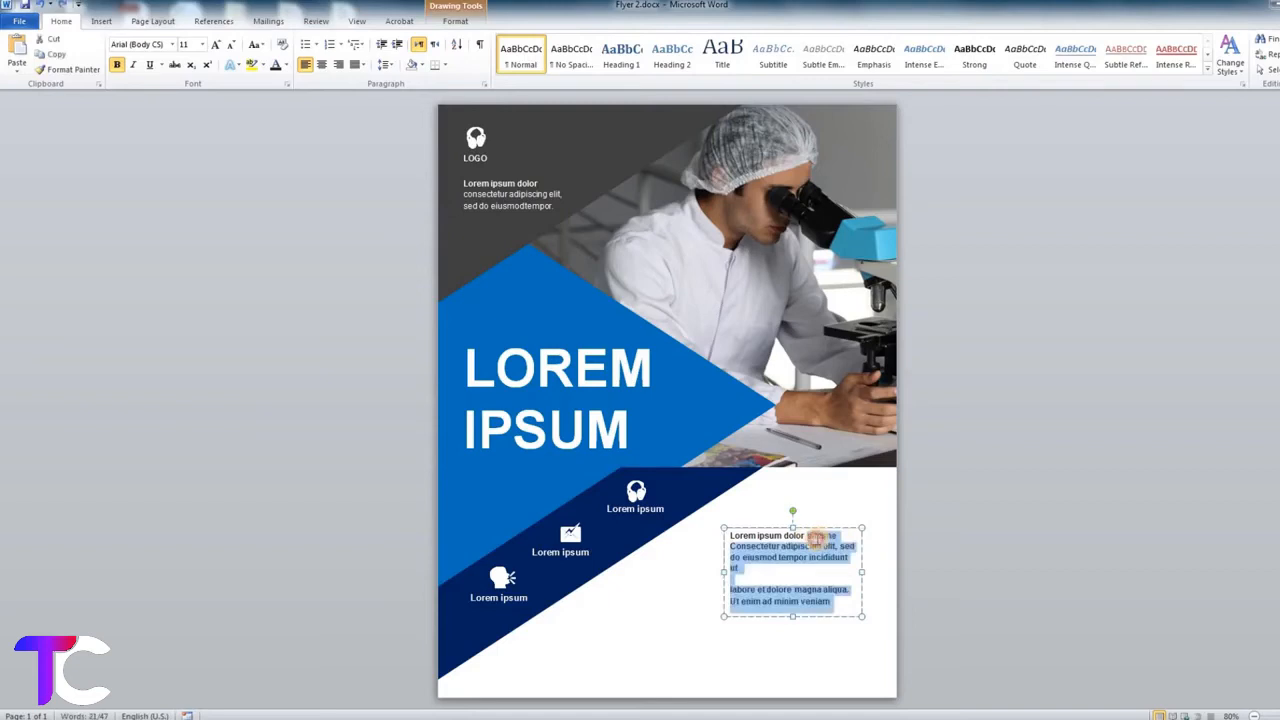
Step: Remove the bold formatting from the paragraph below the "Lorem ipsum dolor sit ame" line in the white area's text box
left_click(835, 539)
left_click_drag(838, 537, 852, 603)
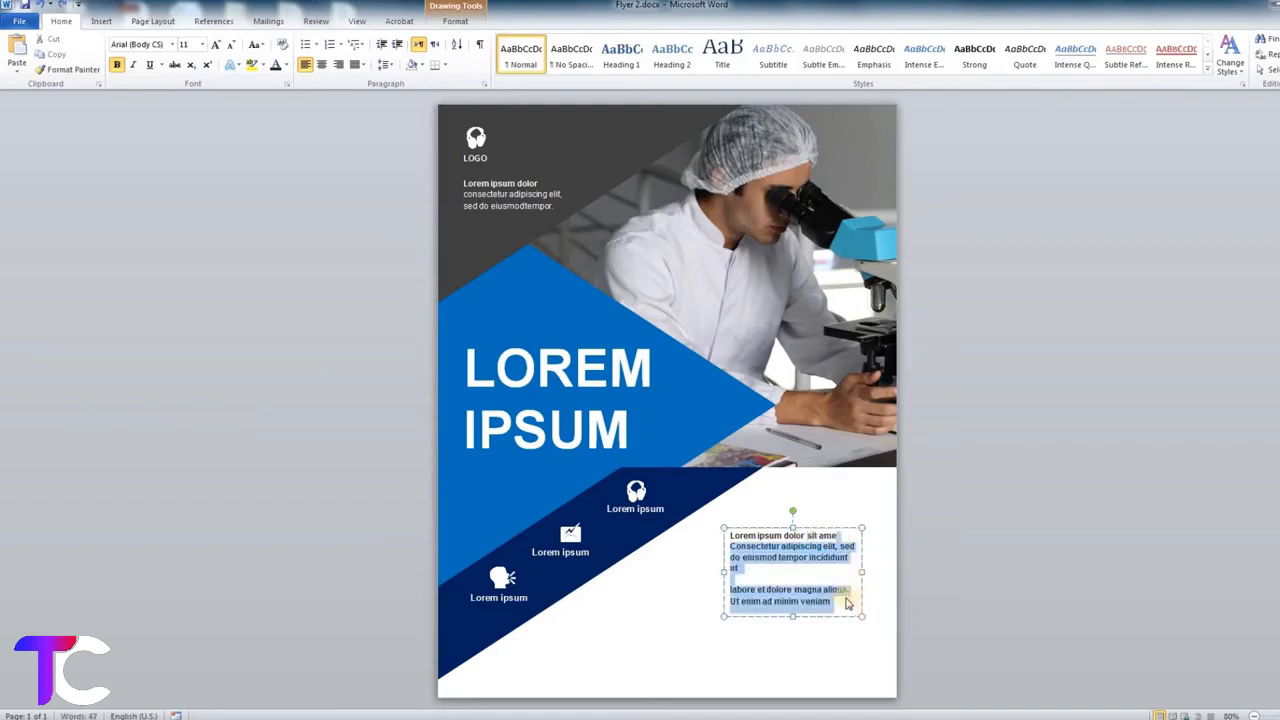
left_click(116, 65)
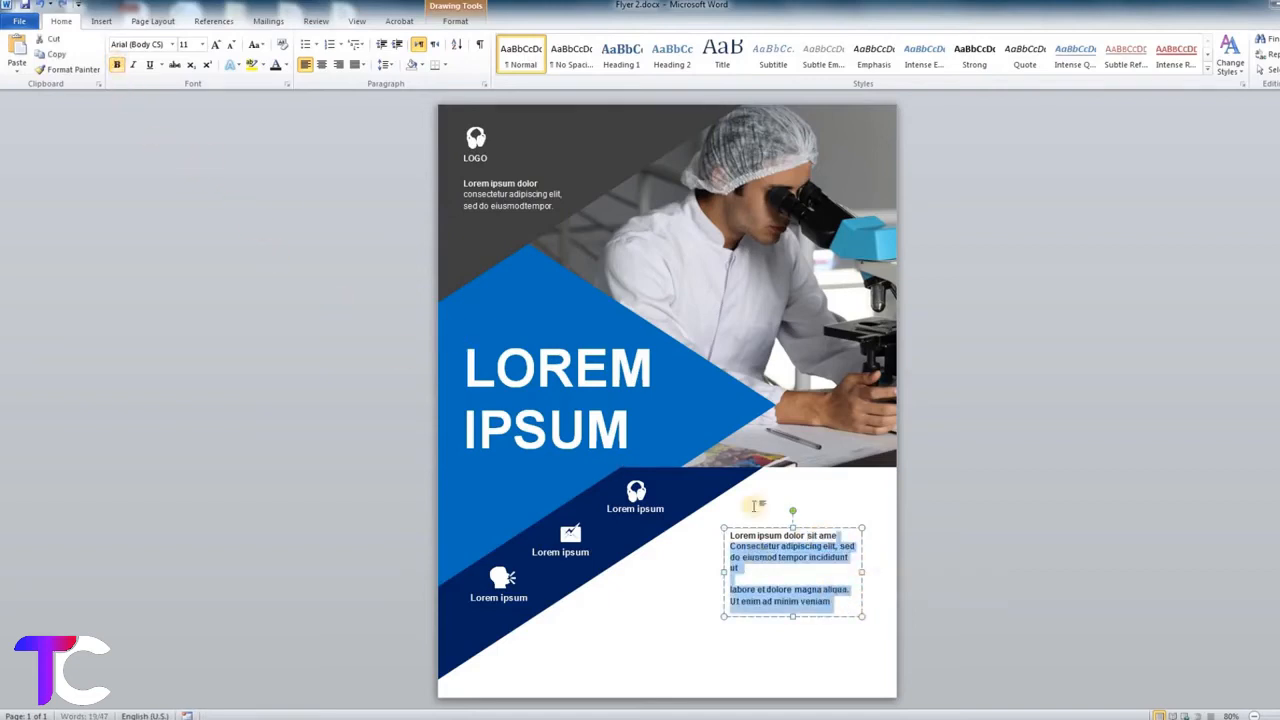
Step: Delete the extra line breaks inside the white area's paragraph and widen its text box on both sides
left_click(727, 568)
key("BackSpace")
left_click_drag(862, 568, 879, 568)
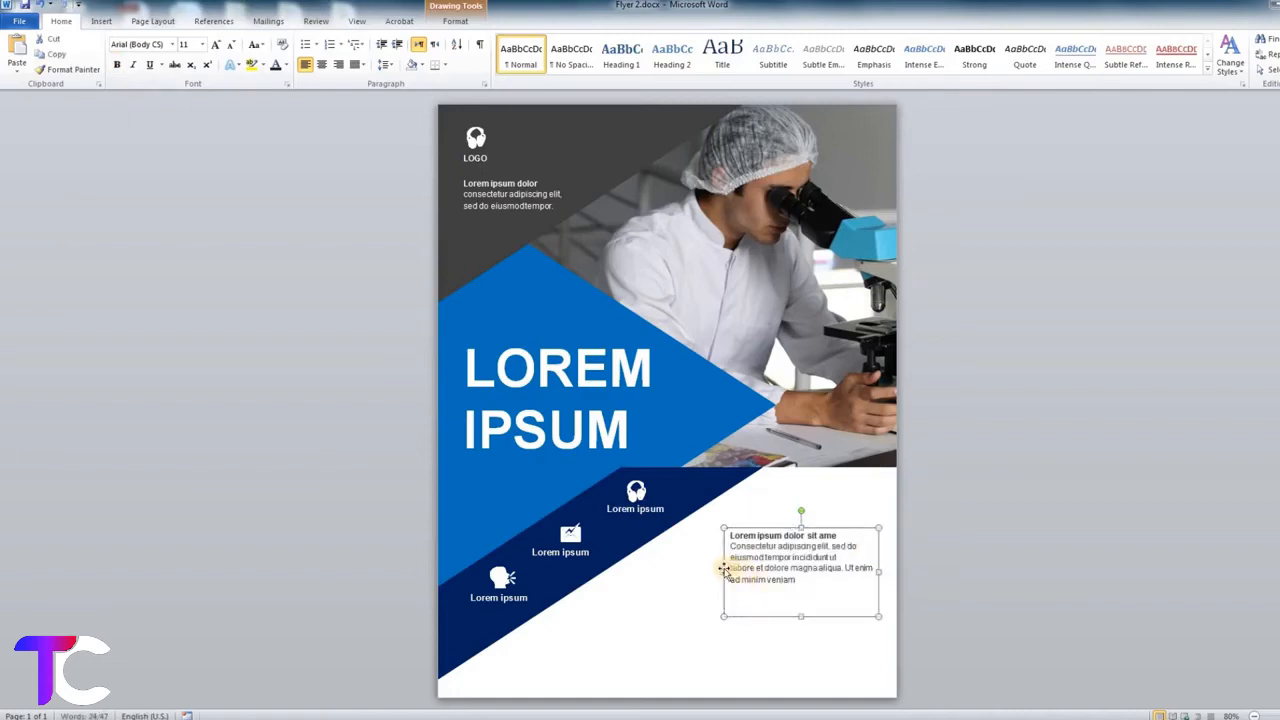
left_click_drag(722, 569, 689, 572)
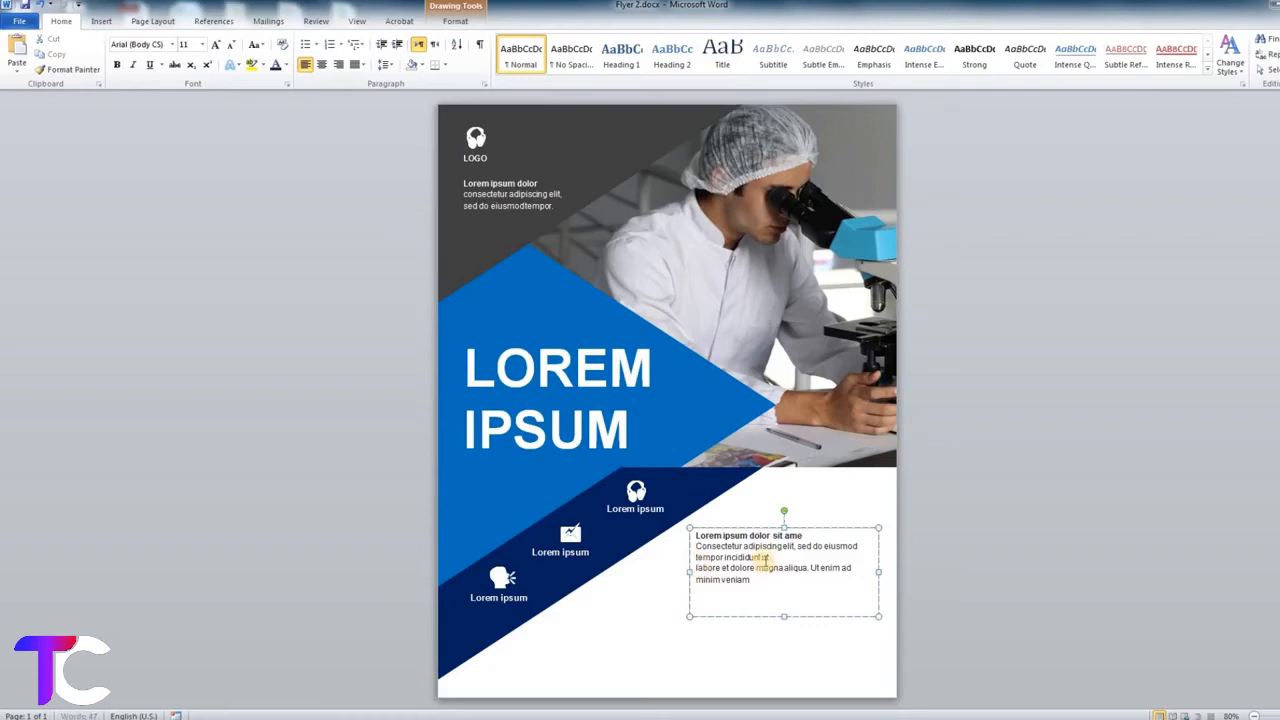
key("BackSpace")
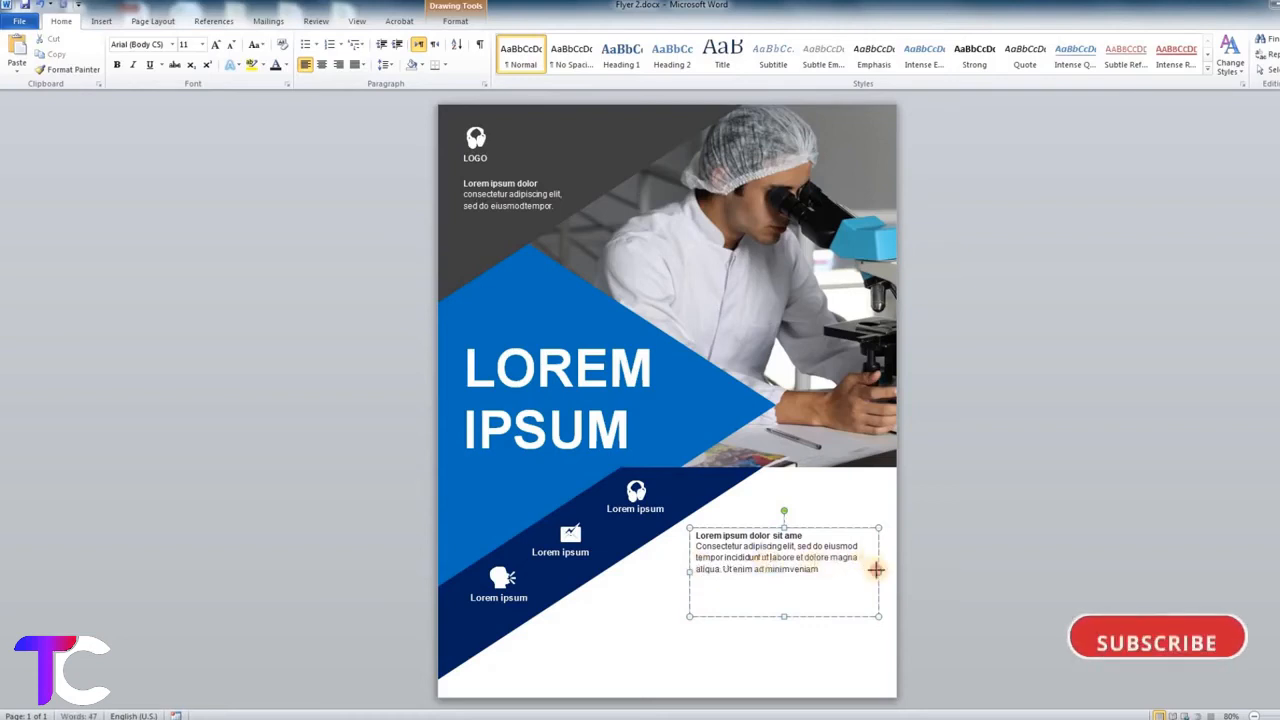
Step: Shrink the paragraph's text box to fit its text and place a duplicate of it directly below
left_click_drag(876, 569, 881, 567)
left_click_drag(782, 582, 783, 583)
left_click_drag(798, 533, 800, 540)
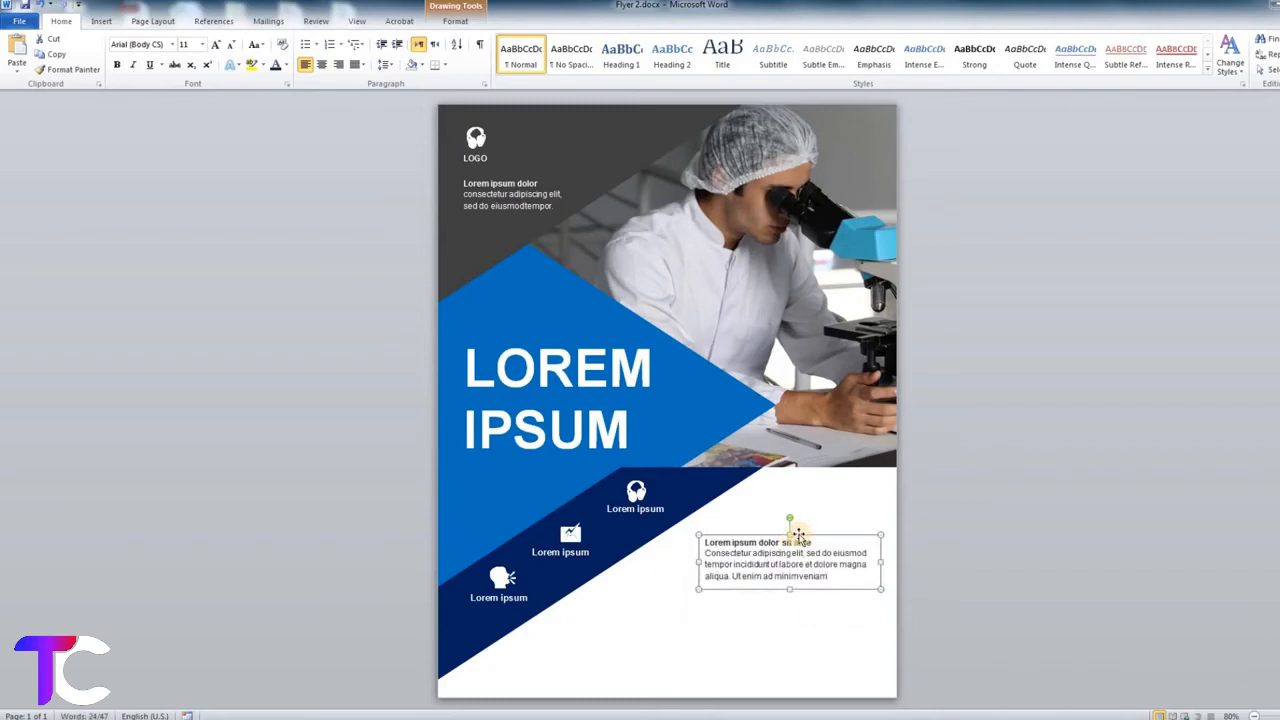
left_click_drag(800, 538, 805, 598)
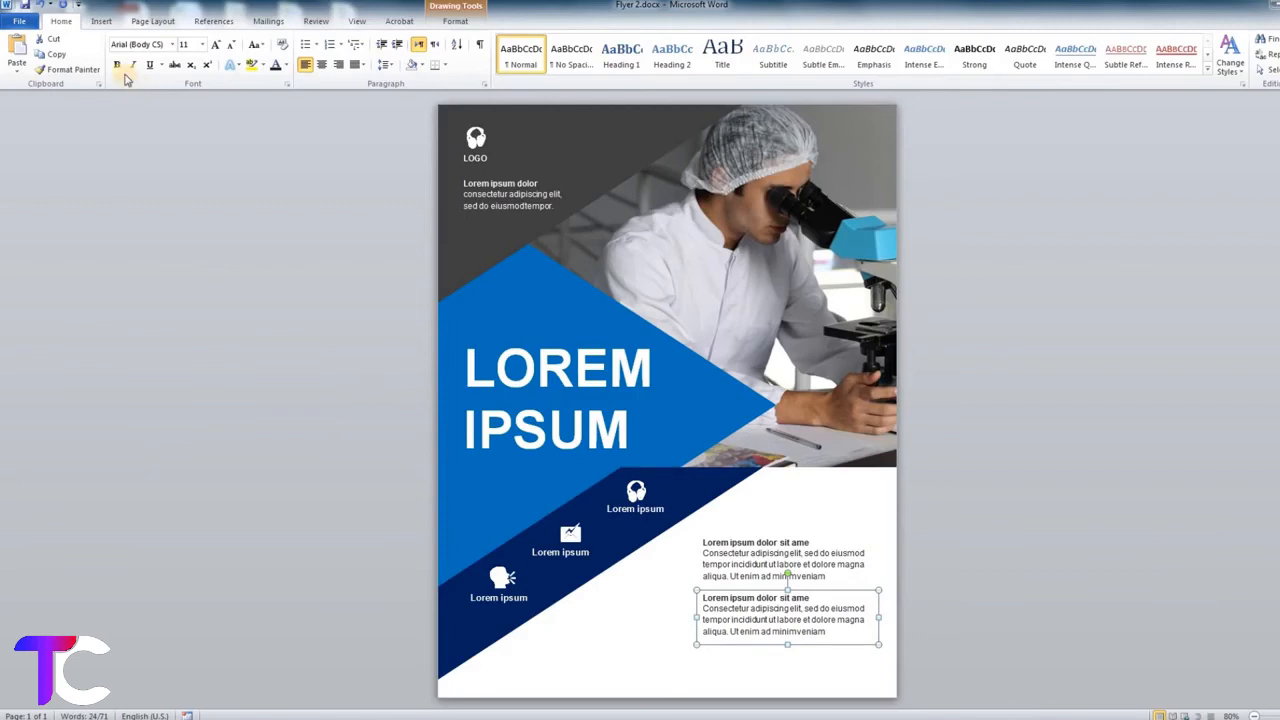
Step: Draw a vertical line about 1.87" tall along the left side of the two paragraphs and give it a black line style
left_click(101, 22)
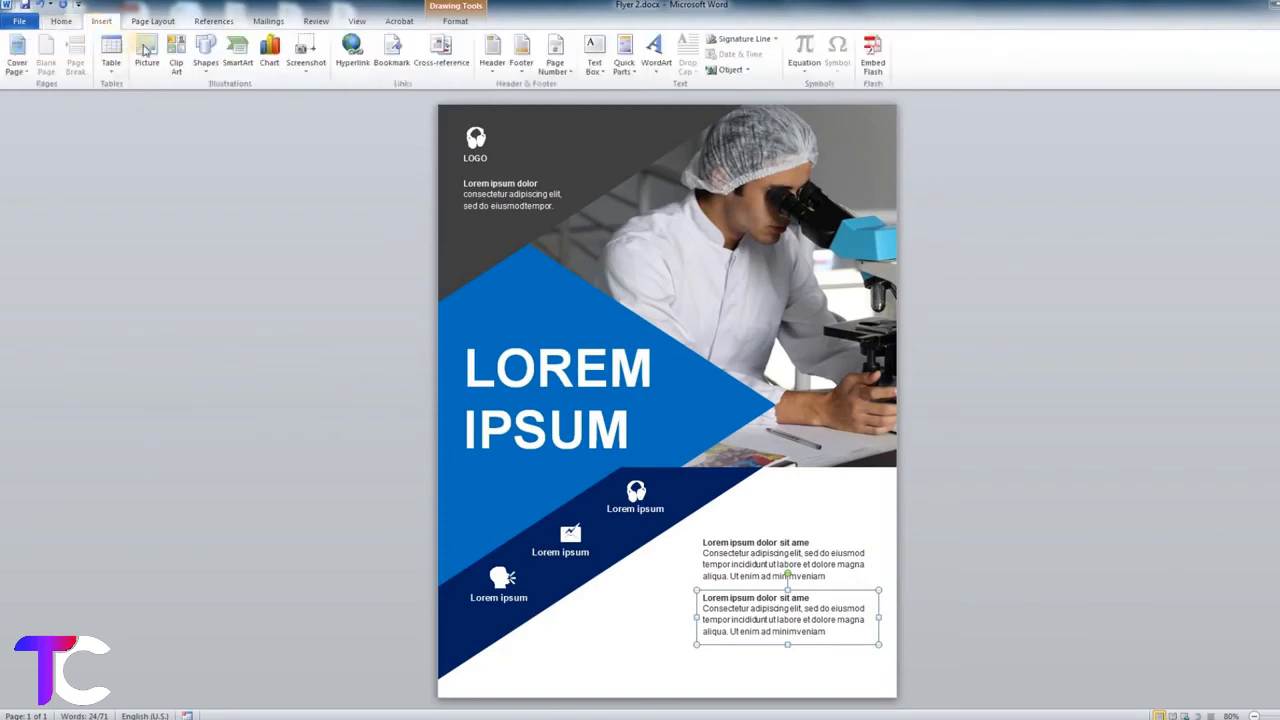
left_click(205, 52)
left_click(228, 99)
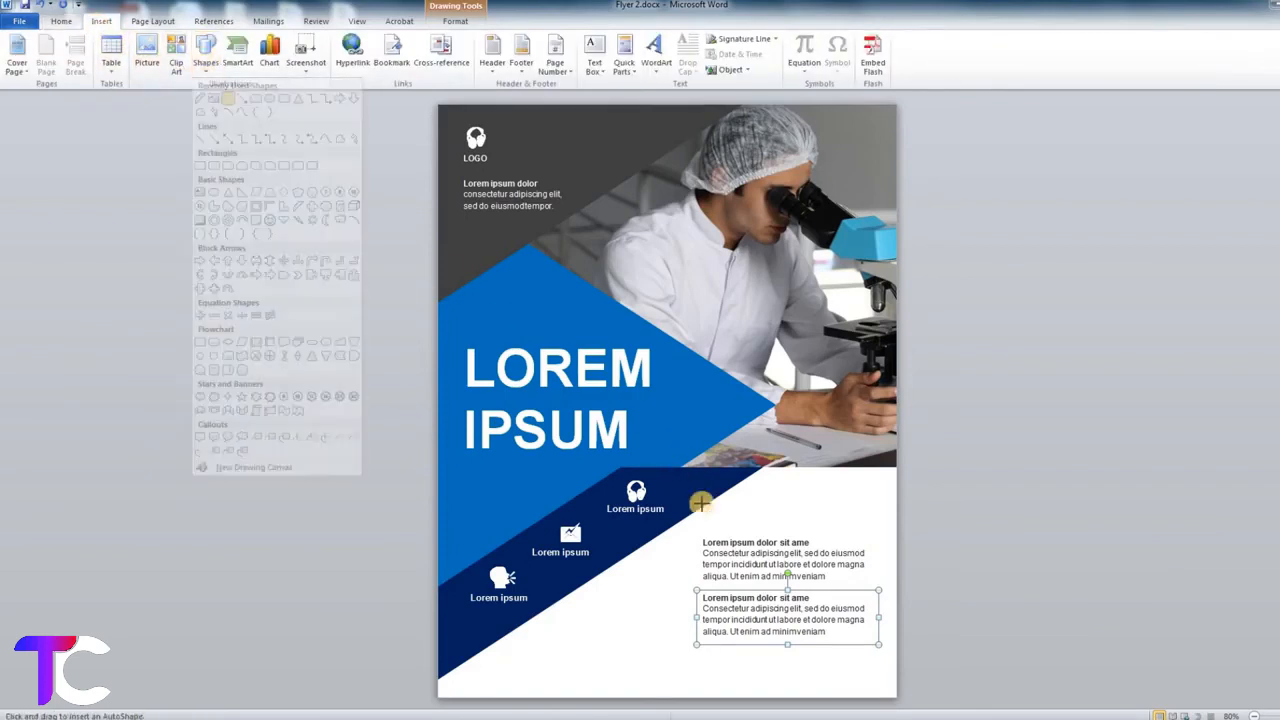
left_click_drag(690, 542, 697, 645)
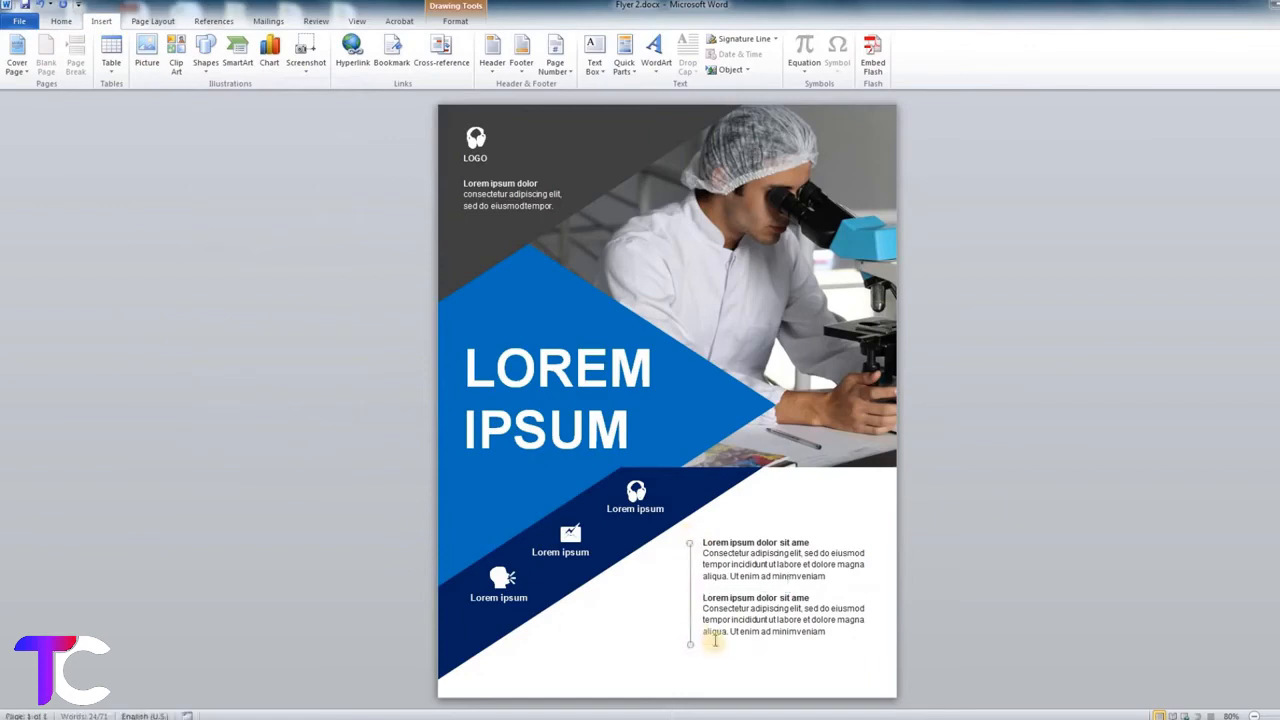
left_click(192, 64)
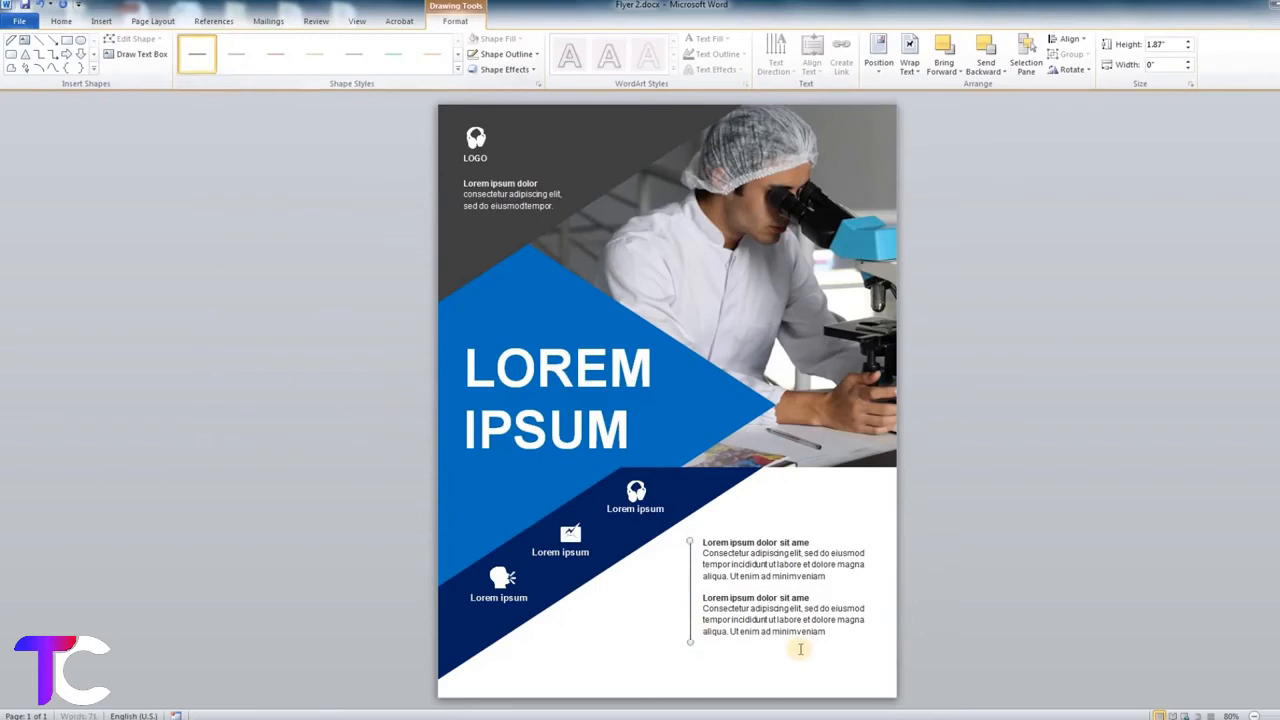
left_click(760, 612)
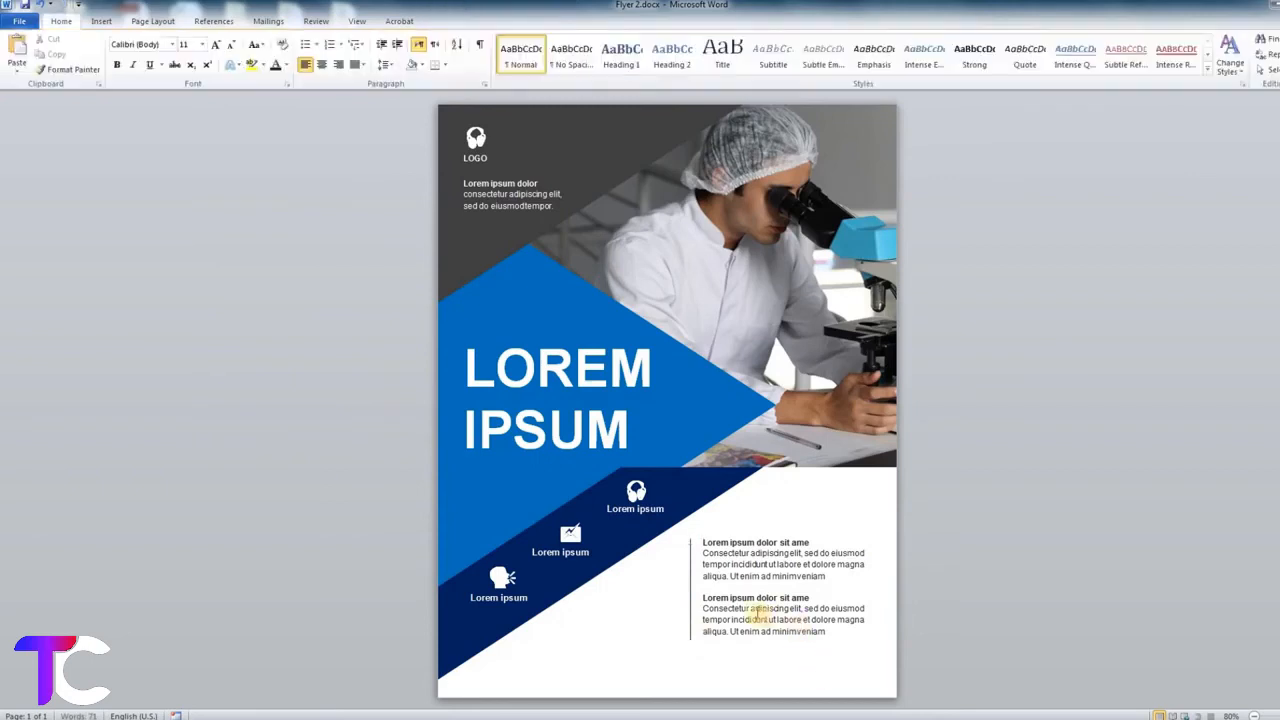
Step: Duplicate the lower paragraph's text box near the page's bottom edge and replace its text with the phone number copied from flyer 2.txt in Notepad
left_click(790, 590)
left_click_drag(682, 626, 547, 670)
key("alt+Tab")
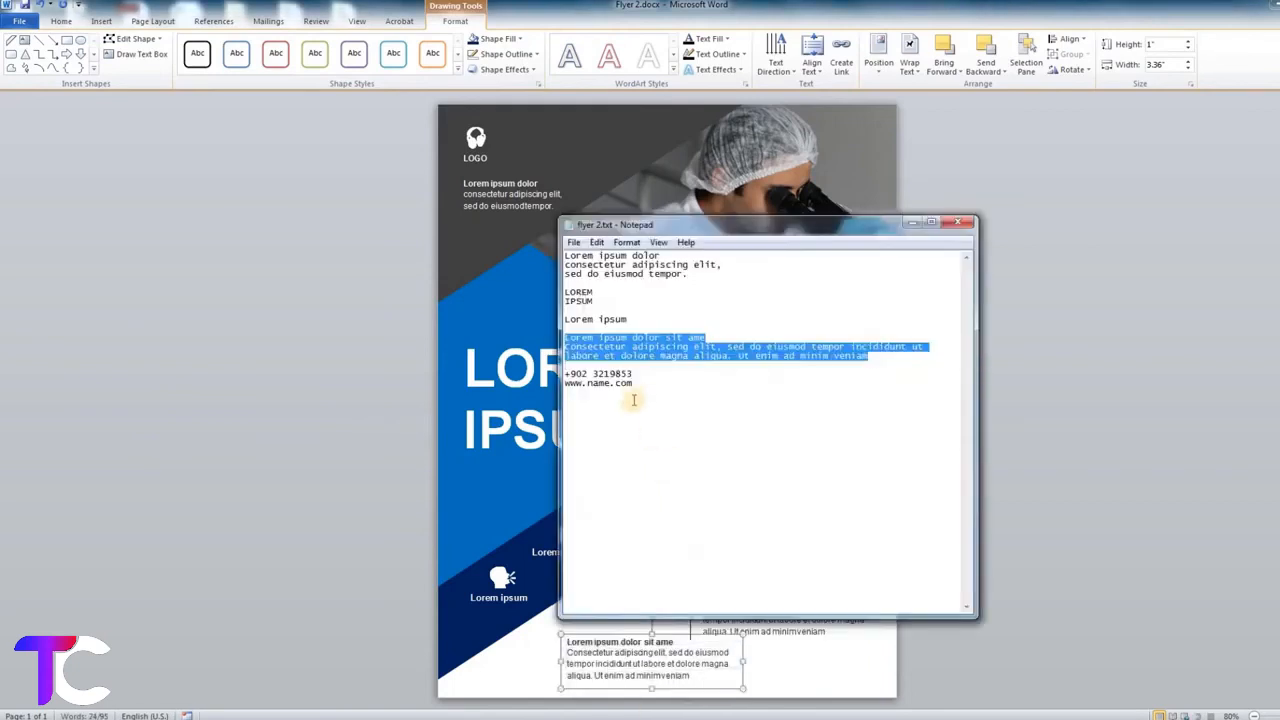
left_click_drag(633, 374, 557, 374)
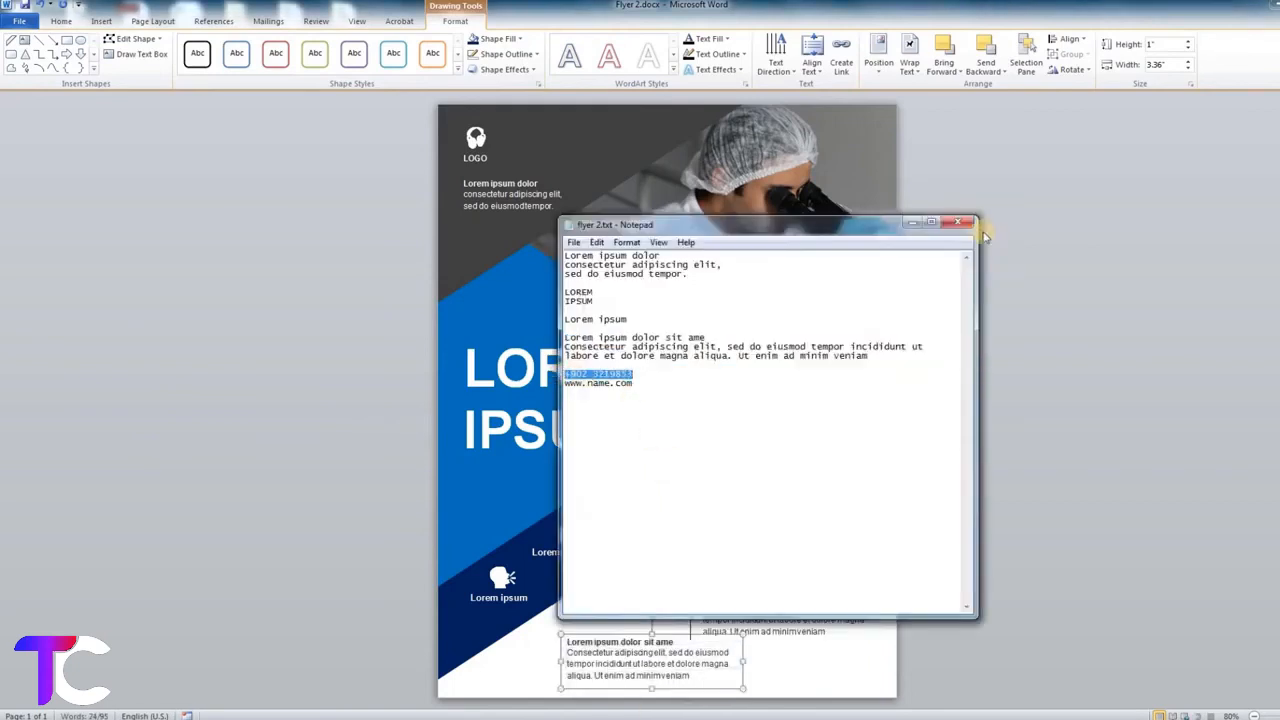
left_click(914, 223)
left_click(665, 650)
key("ctrl+a")
key("ctrl+v")
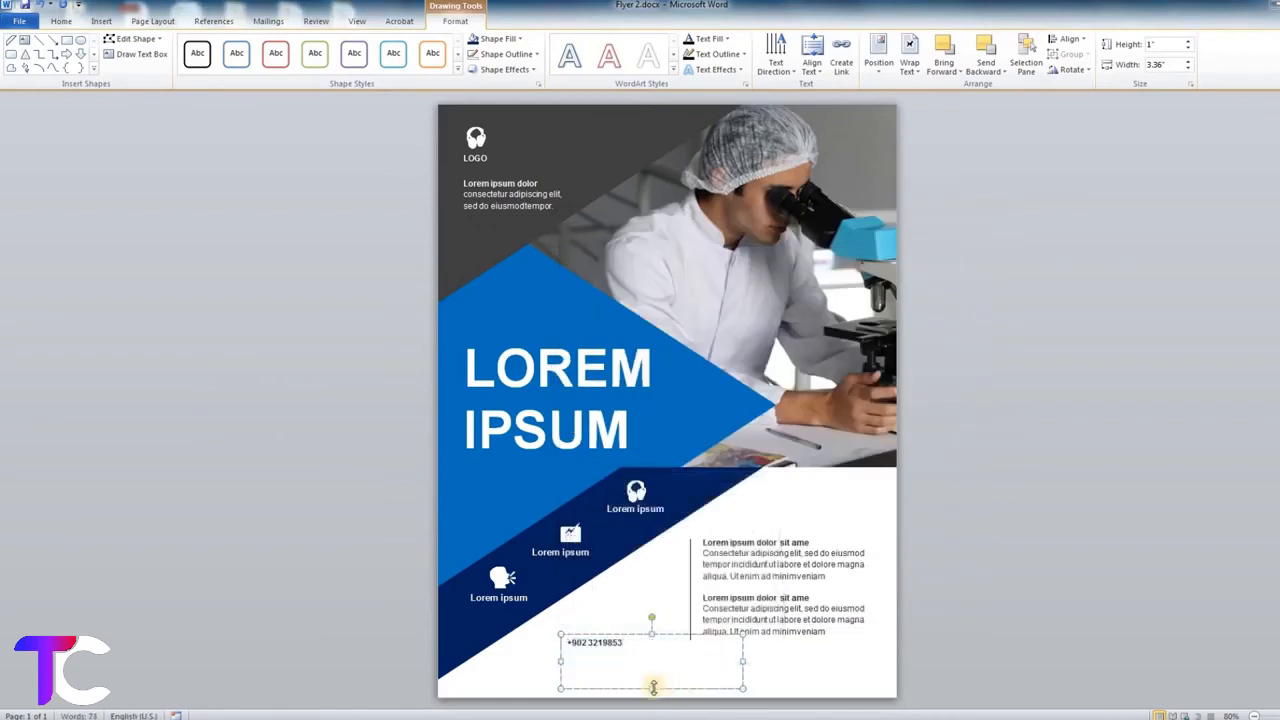
Step: Set the phone number's font size to 12 and shrink its text box to fit the number
left_click_drag(652, 687, 632, 655)
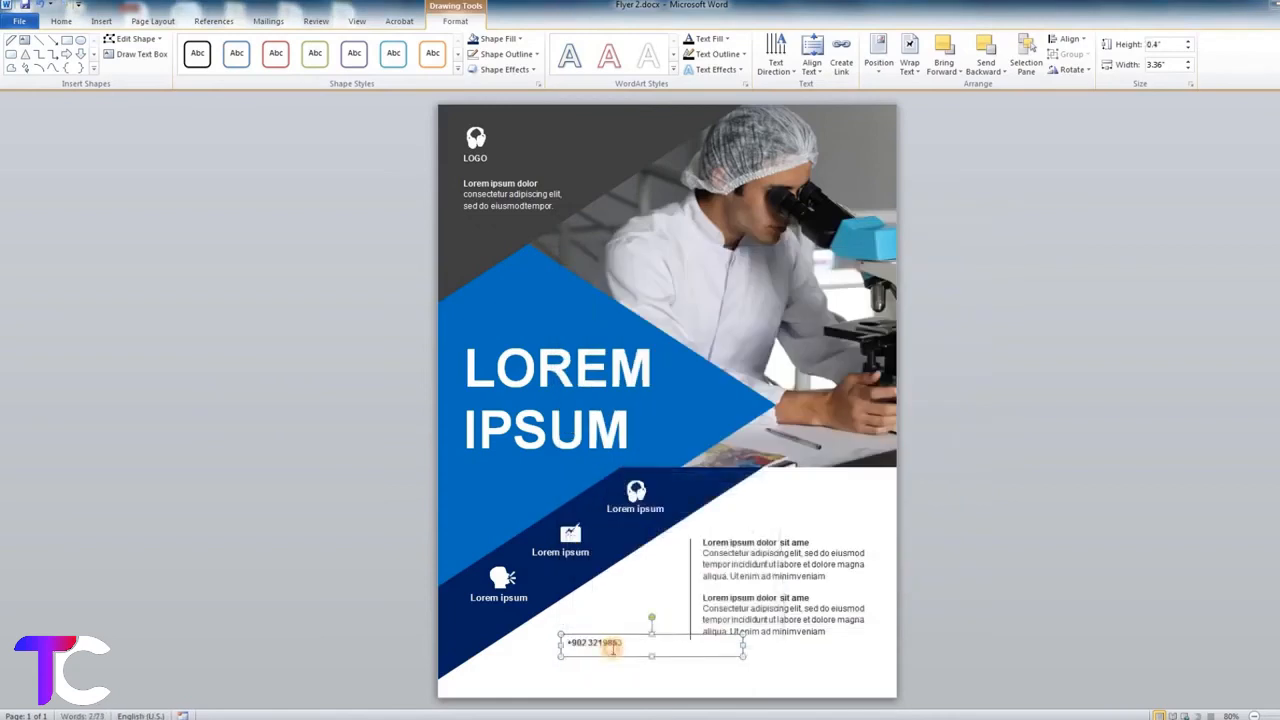
key("ctrl+a")
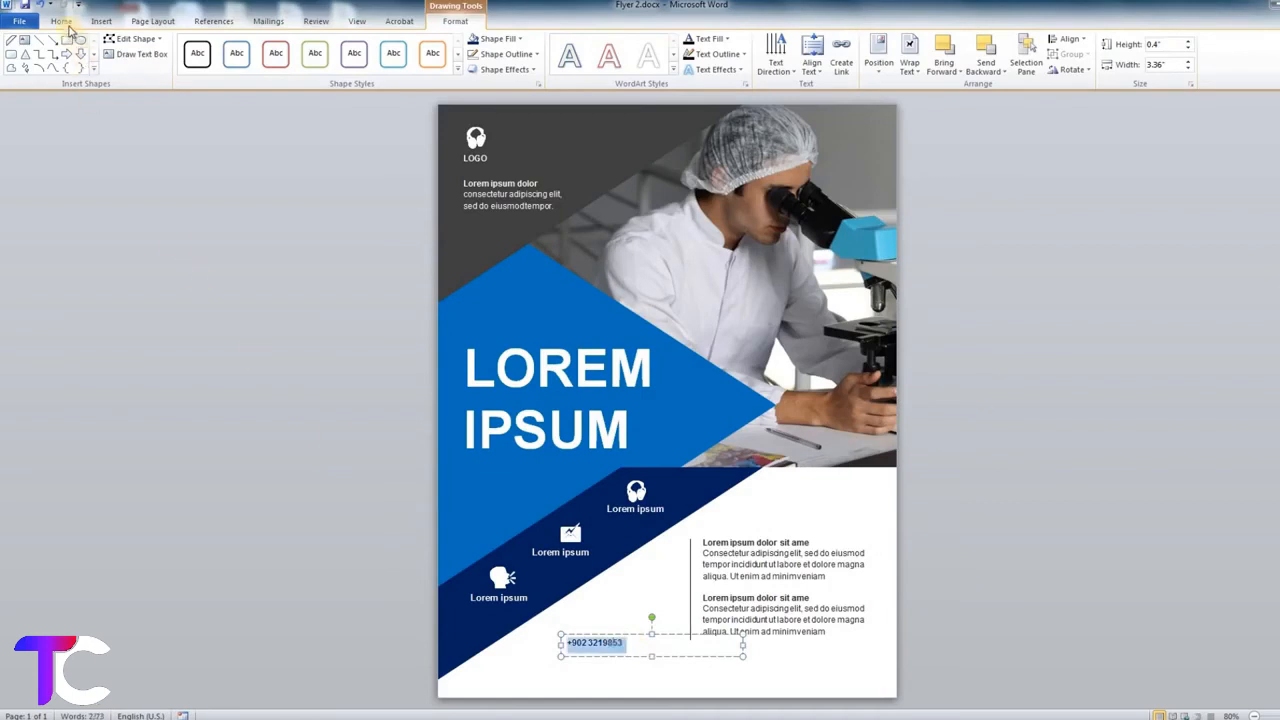
left_click(62, 21)
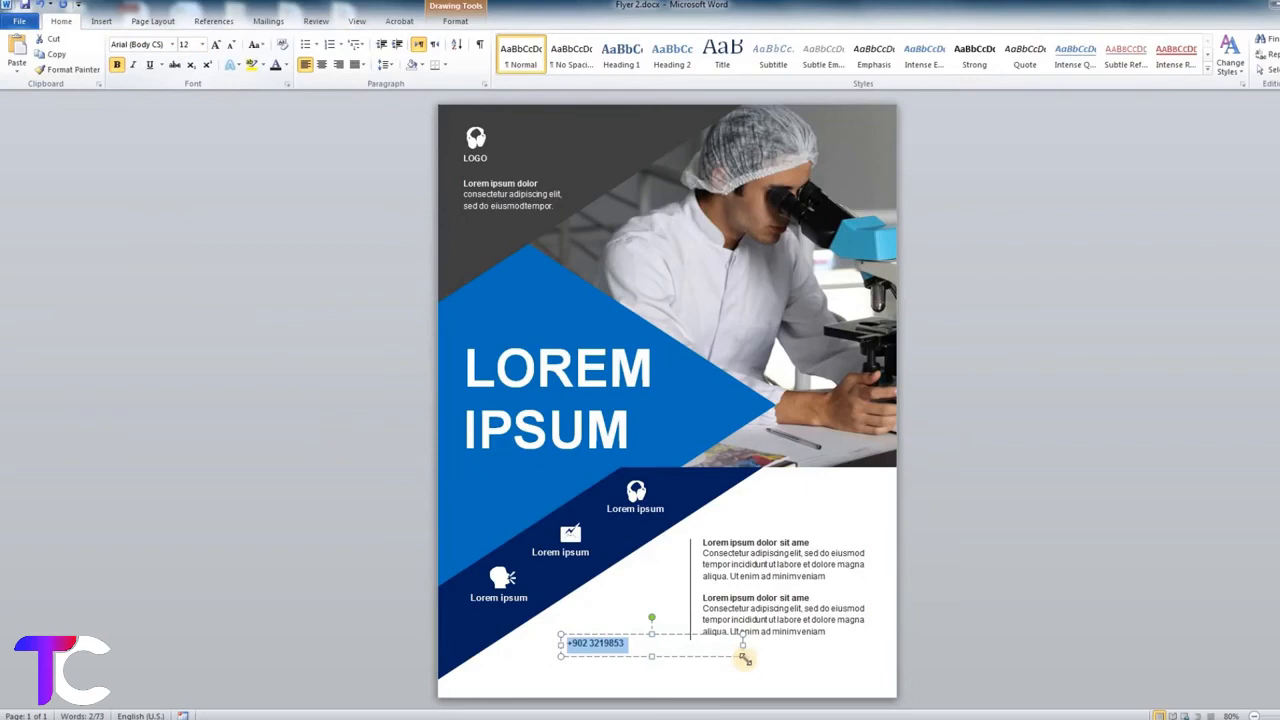
left_click(687, 656)
left_click_drag(638, 657, 637, 656)
Step: Nudge the phone number's text box down and left, near the page's bottom edge below the dark blue stripe
key("Down")
key("Down")
key("Down")
key("Down")
key("Down")
key("Down")
key("Down")
key("Down")
key("Down")
key("Down")
key("Down")
key("Left")
key("Left")
key("Left")
key("Left")
key("Left")
key("Left")
key("Left")
key("Left")
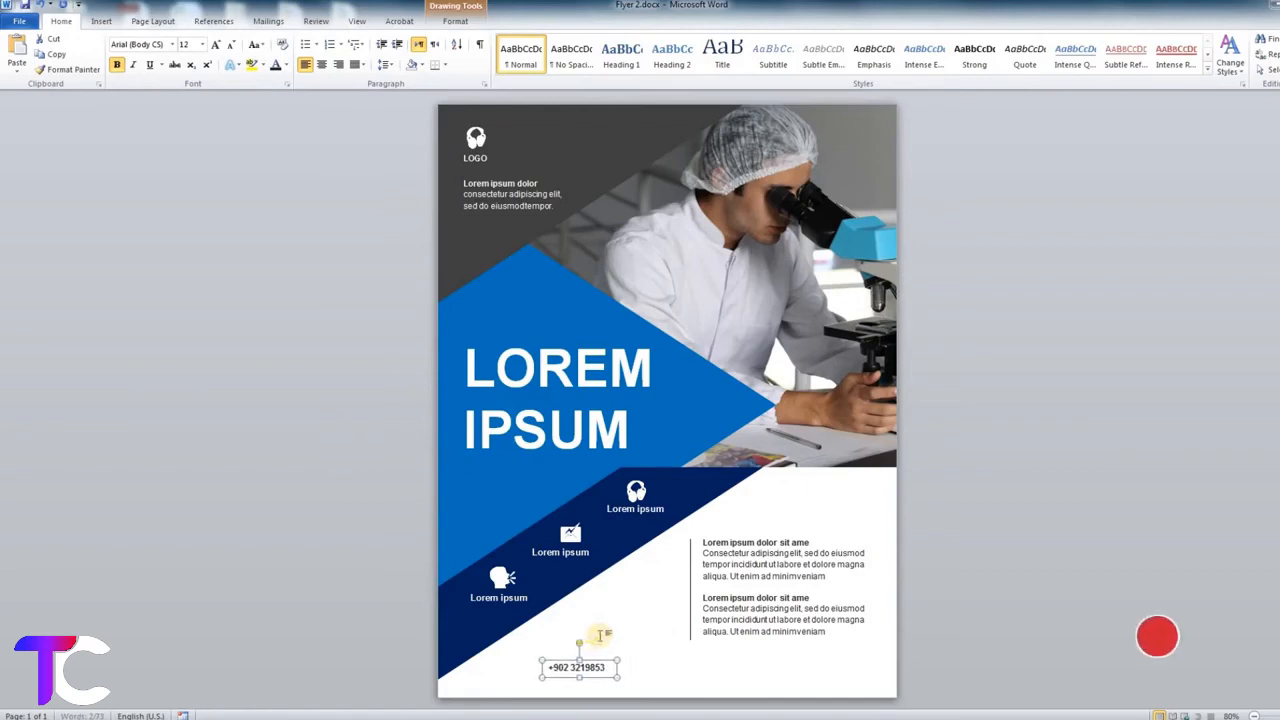
key("Left")
key("Left")
key("Left")
key("Left")
key("Left")
key("Left")
key("Left")
key("Left")
key("Left")
key("Left")
key("Left")
key("Left")
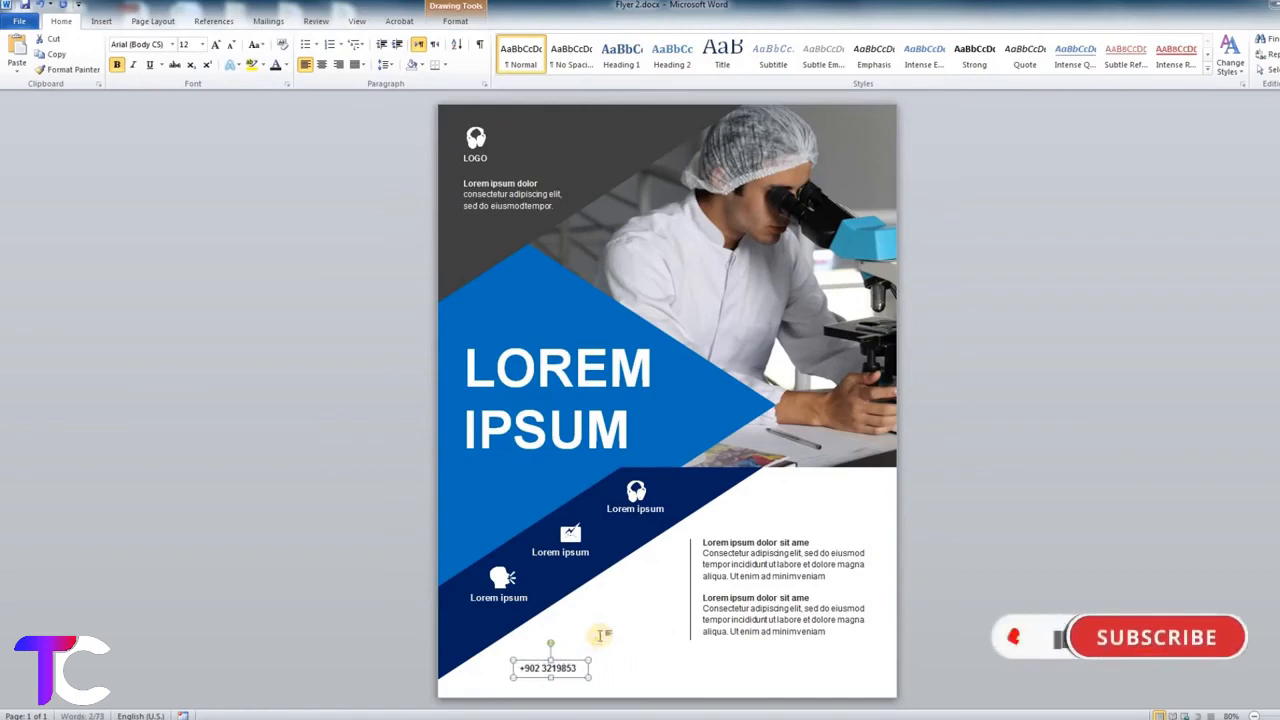
key("Down")
key("Down")
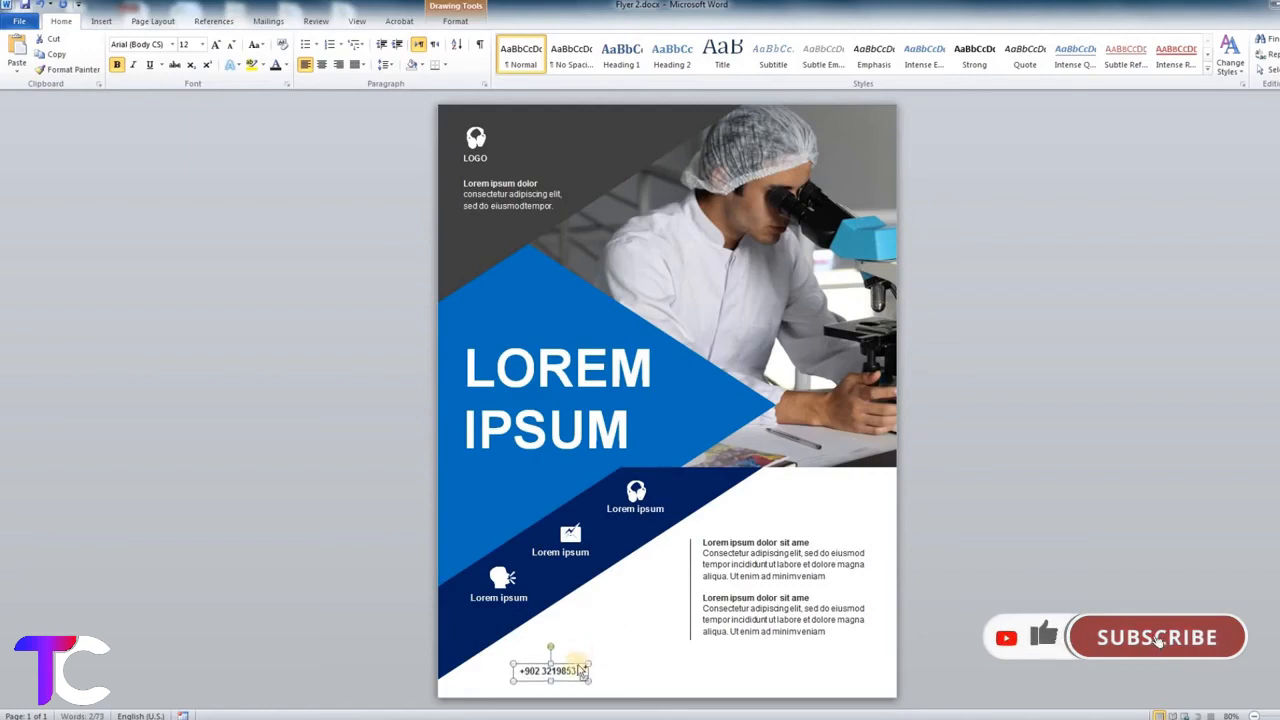
Step: Duplicate the phone number's text box to its left and replace the duplicate's text with a telephone symbol
left_click_drag(548, 670, 491, 670)
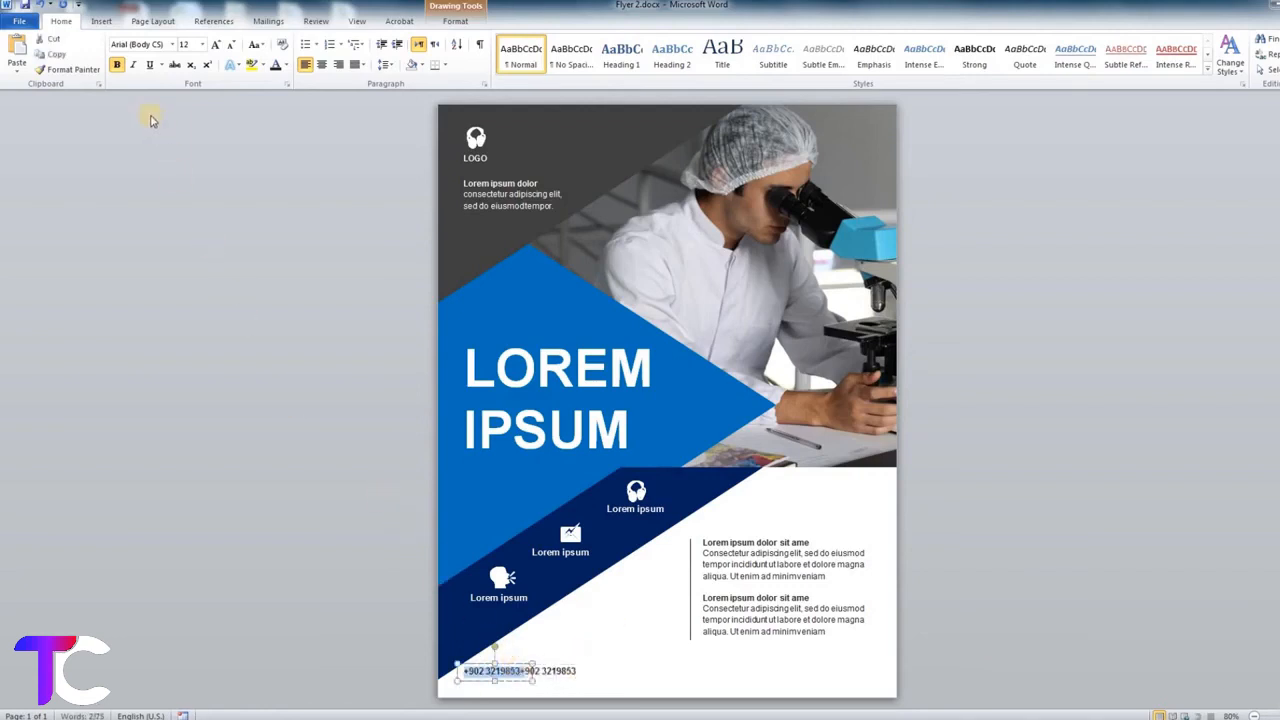
left_click(101, 21)
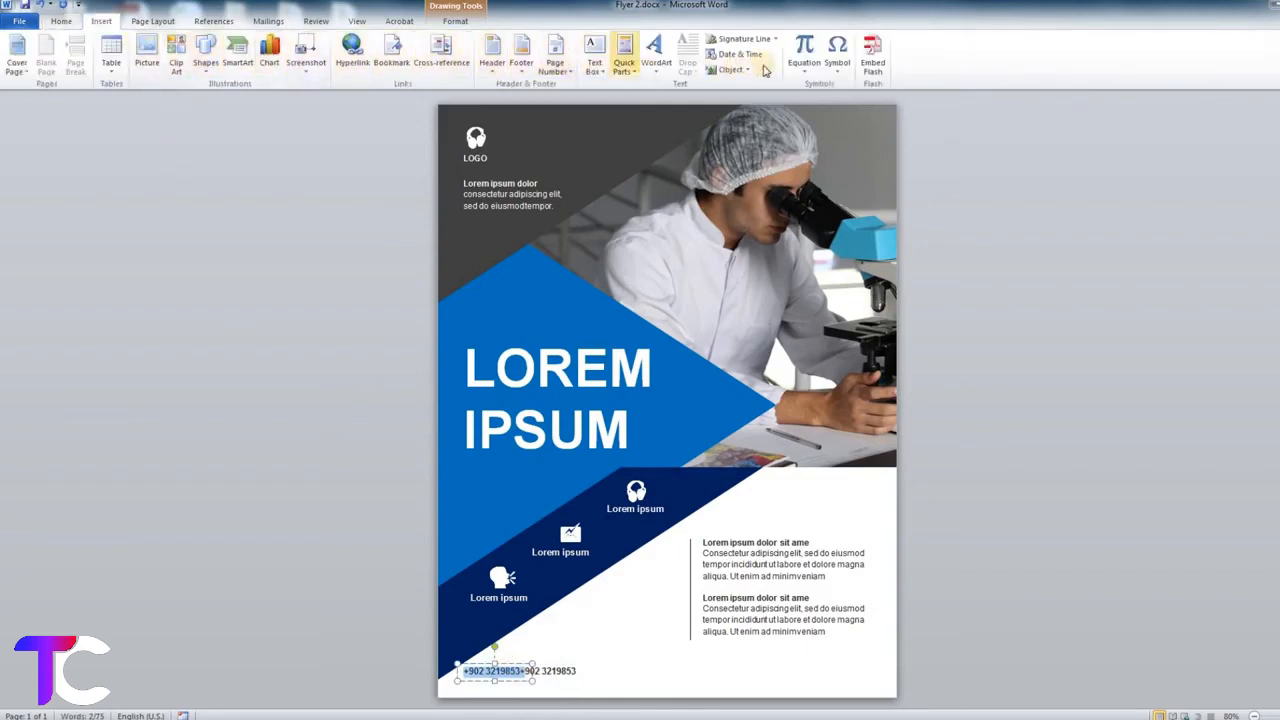
left_click(838, 62)
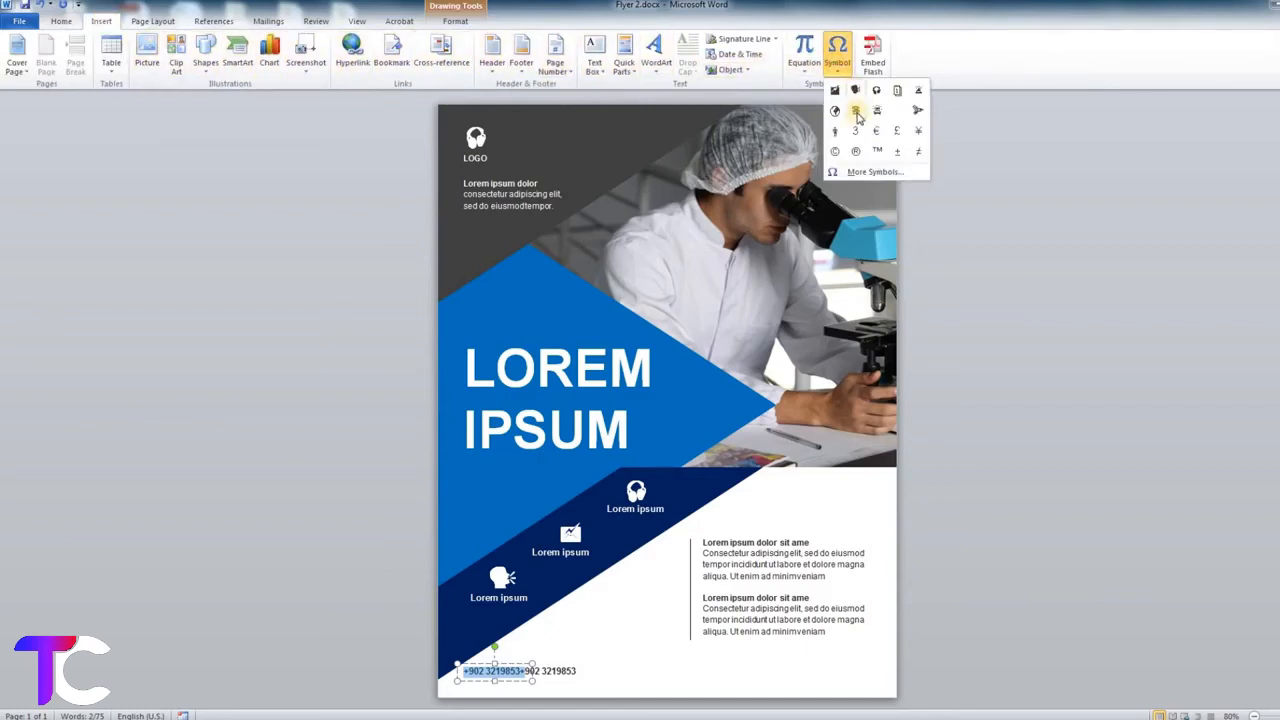
left_click(855, 111)
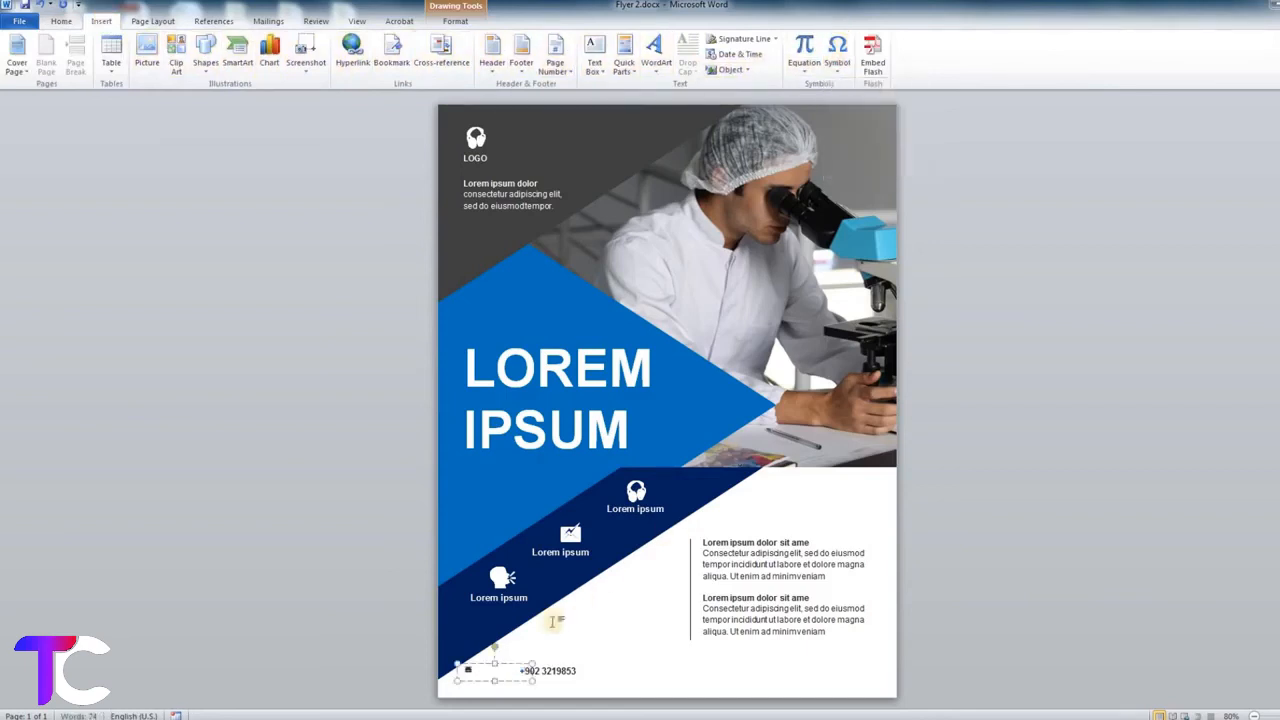
Step: Set the telephone symbol's font size to 15 and narrow its text box to fit the symbol
triple_click(477, 673)
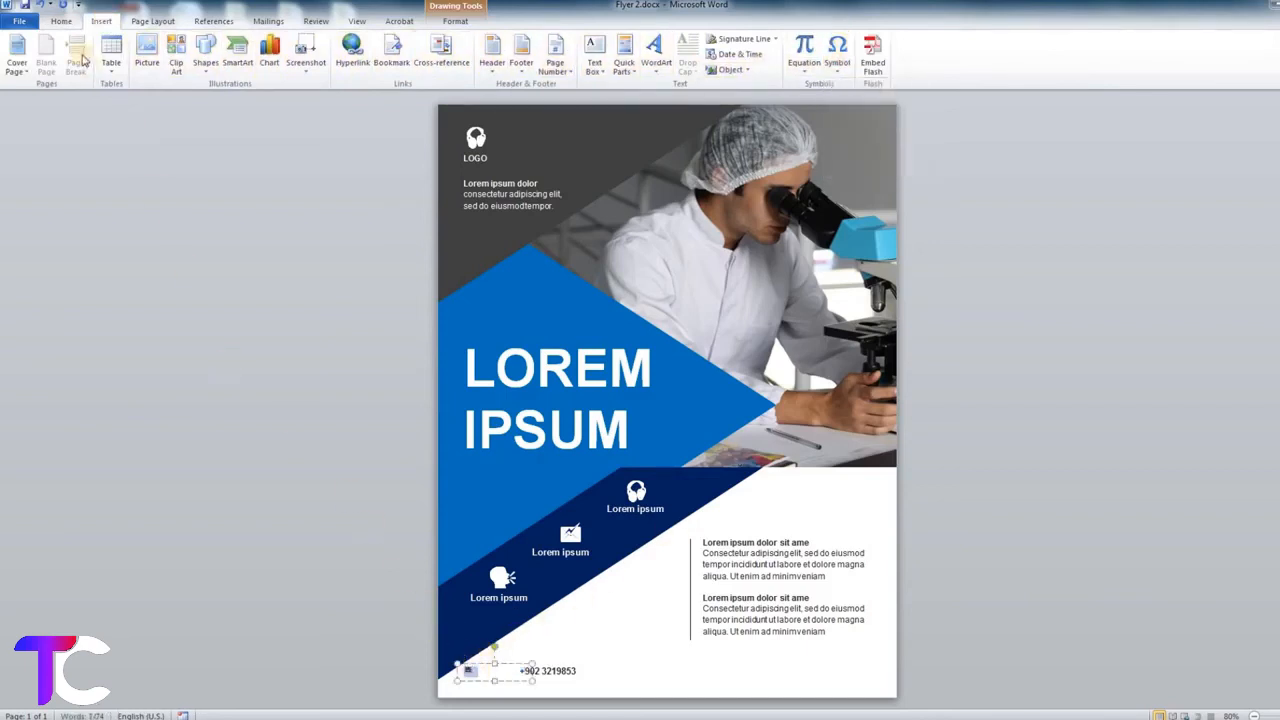
left_click(62, 22)
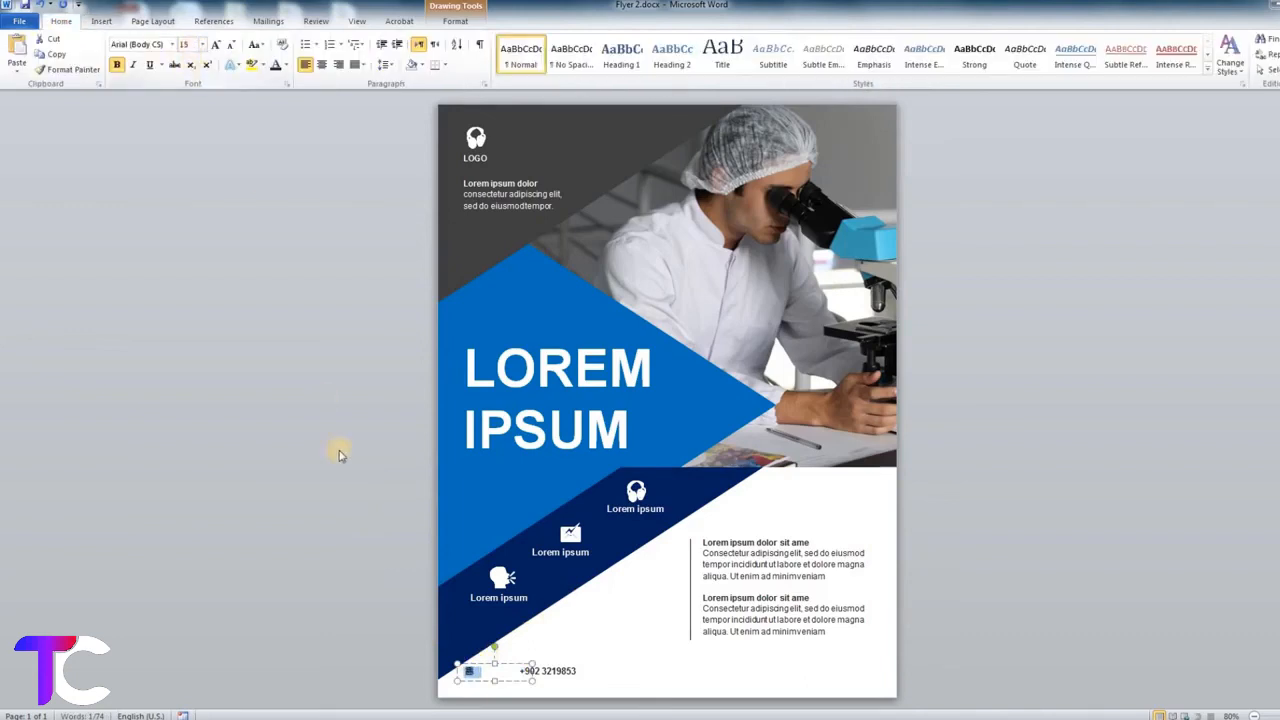
left_click_drag(533, 684, 483, 683)
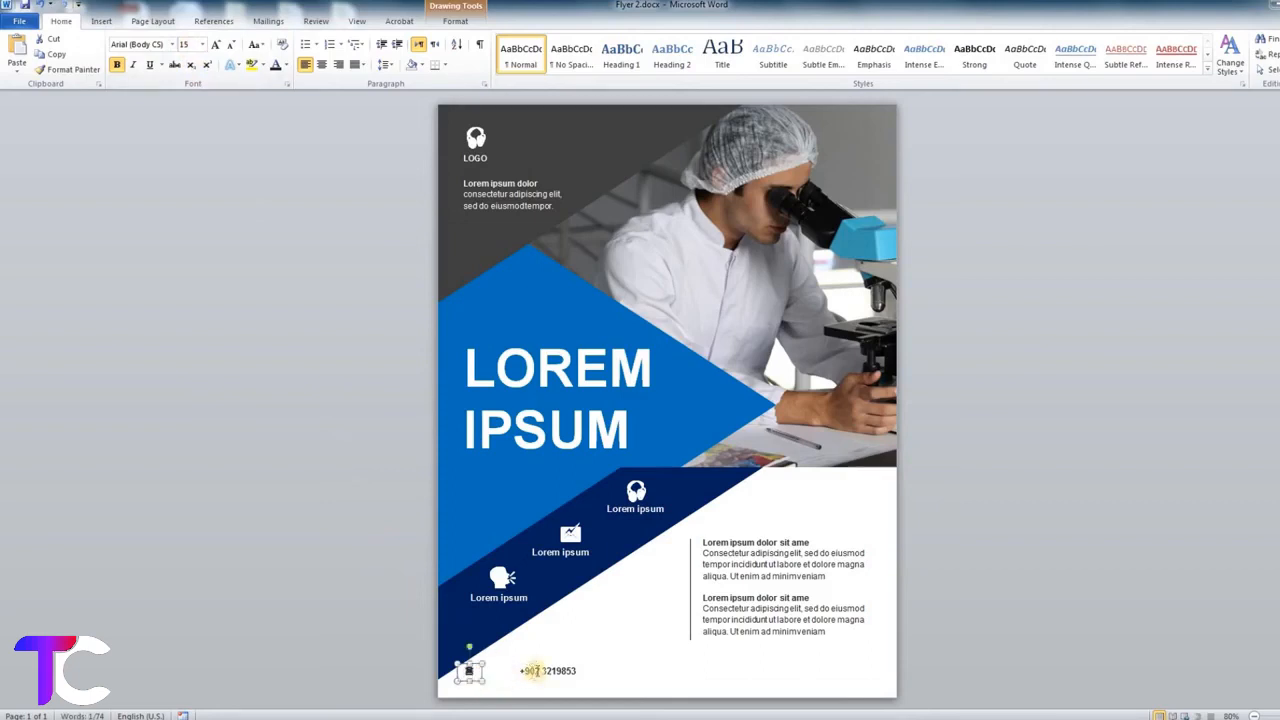
Step: Nudge the telephone symbol's box right until it sits directly beside the phone number
key("Right")
key("Right")
key("Right")
key("Right")
key("Right")
key("Right")
key("Right")
key("Right")
key("Right")
key("Right")
key("Right")
key("Right")
key("Right")
key("Right")
key("Right")
key("Right")
key("Right")
key("Right")
key("Right")
key("Right")
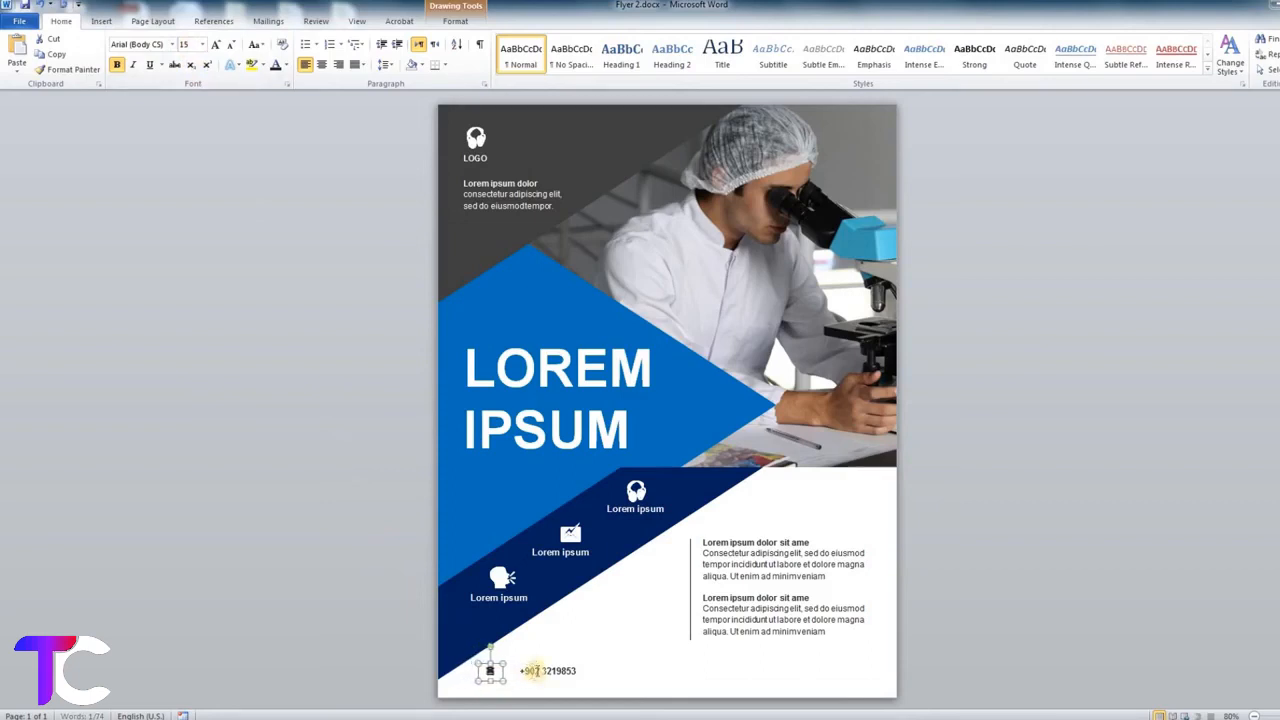
key("Right")
key("Right")
key("Right")
key("Right")
key("Right")
key("Right")
key("Right")
key("Right")
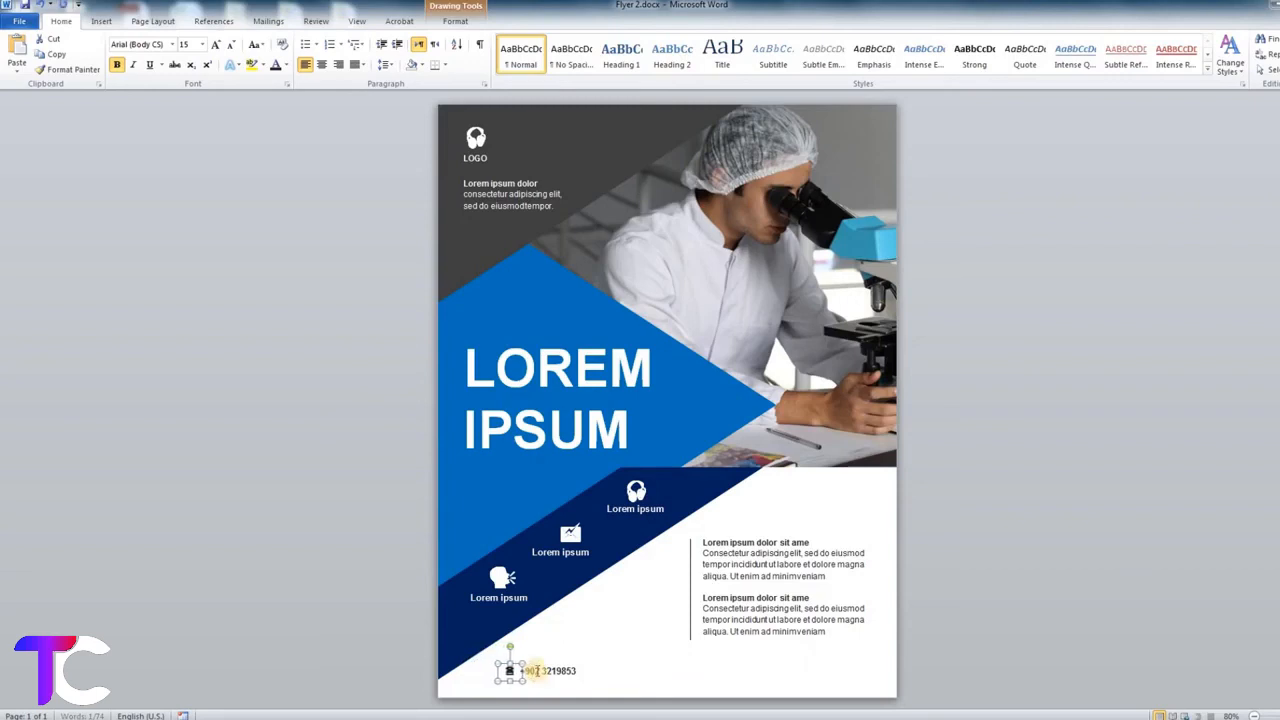
left_click(568, 670, "shift")
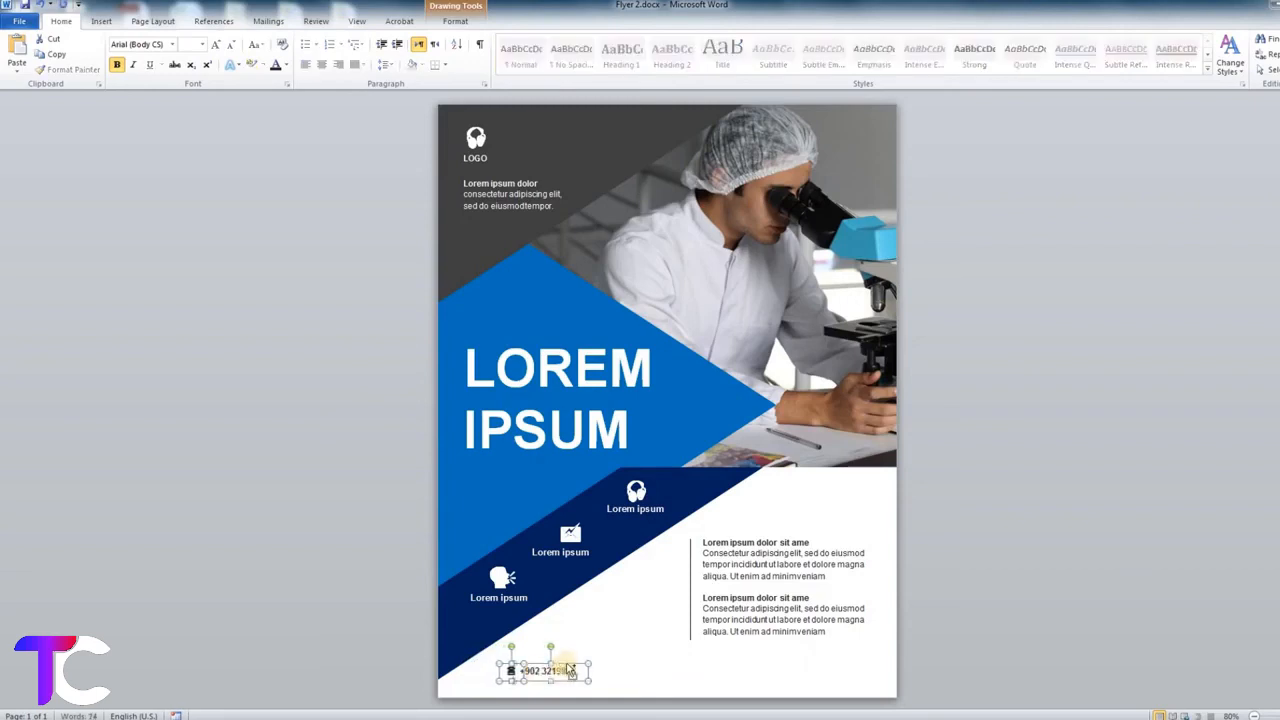
left_click_drag(566, 664, 660, 671)
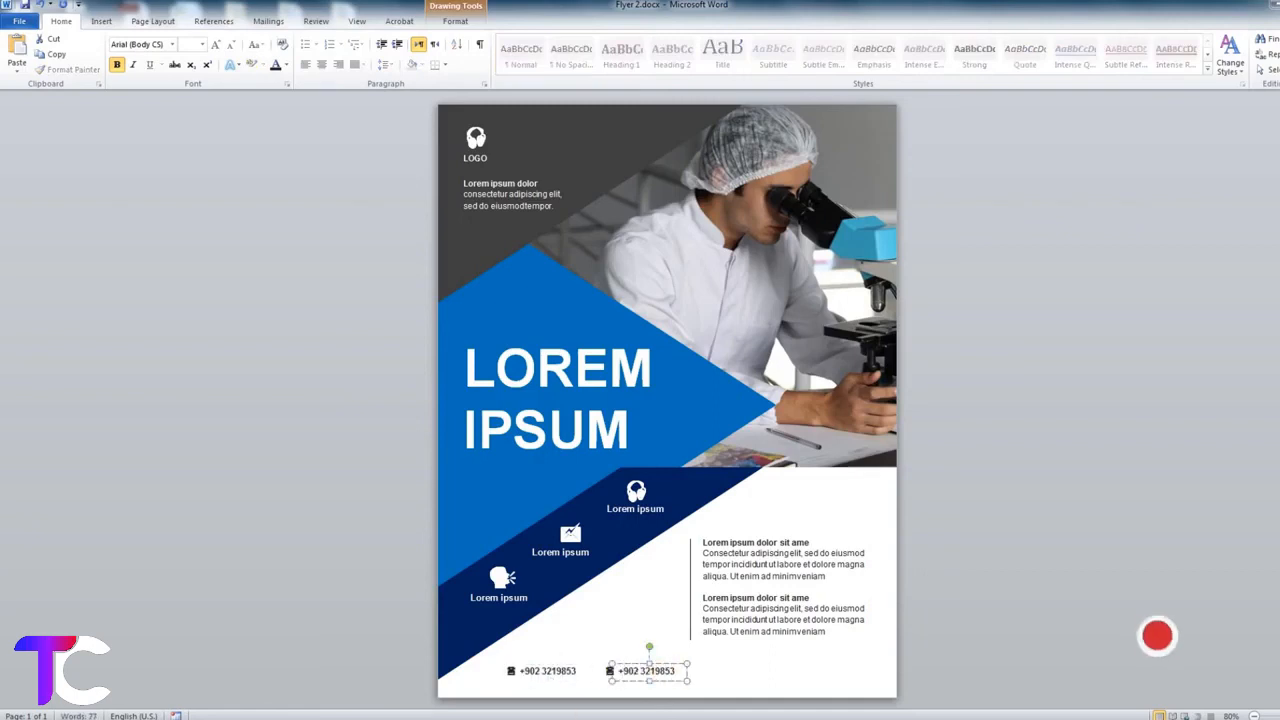
key("alt+Tab")
left_click_drag(633, 384, 565, 384)
key("ctrl+c")
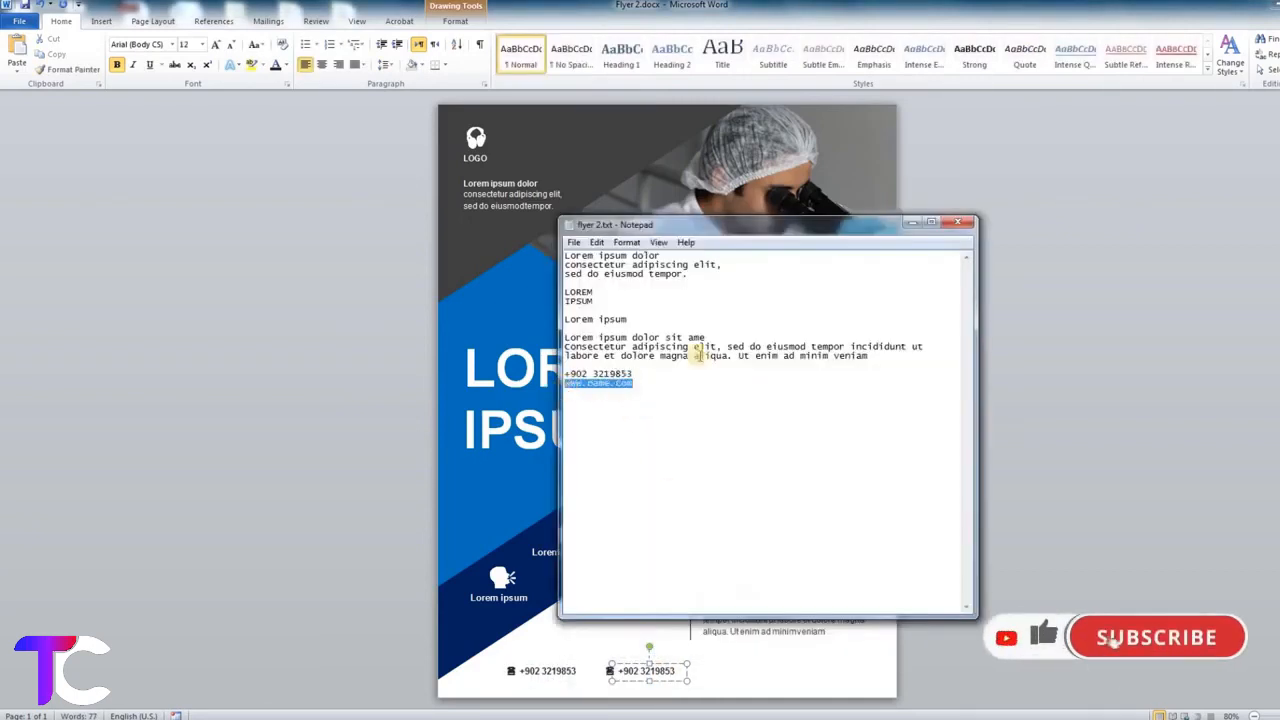
left_click(912, 221)
left_click(665, 671)
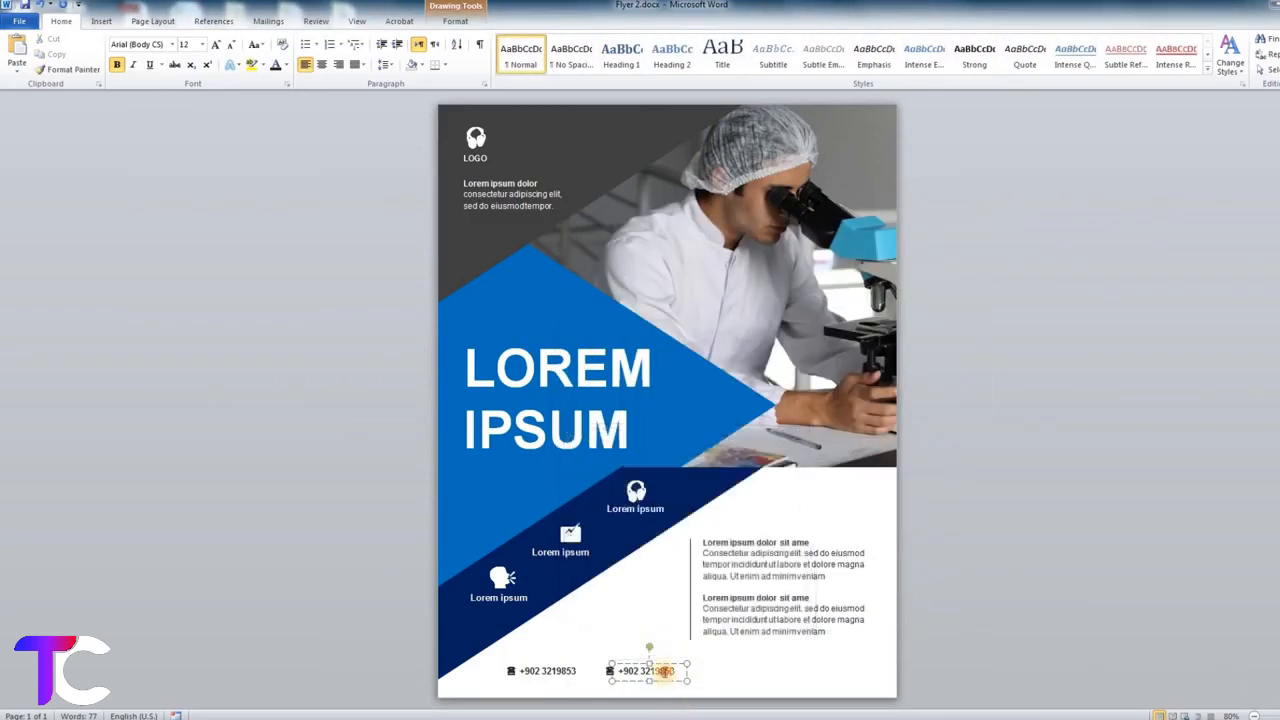
left_click_drag(665, 671, 614, 672)
key("ctrl+v")
left_click_drag(705, 679, 708, 680)
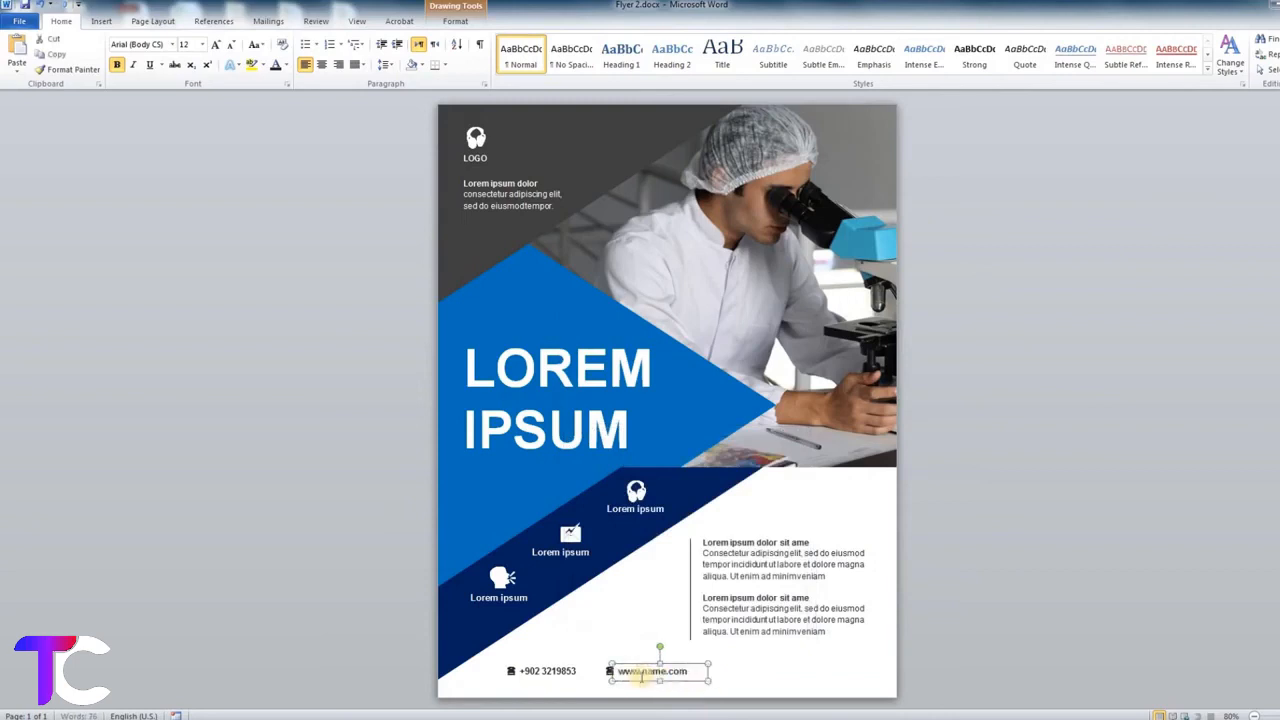
Step: Replace the duplicated telephone symbol beside the web address with a globe symbol
left_click(610, 671)
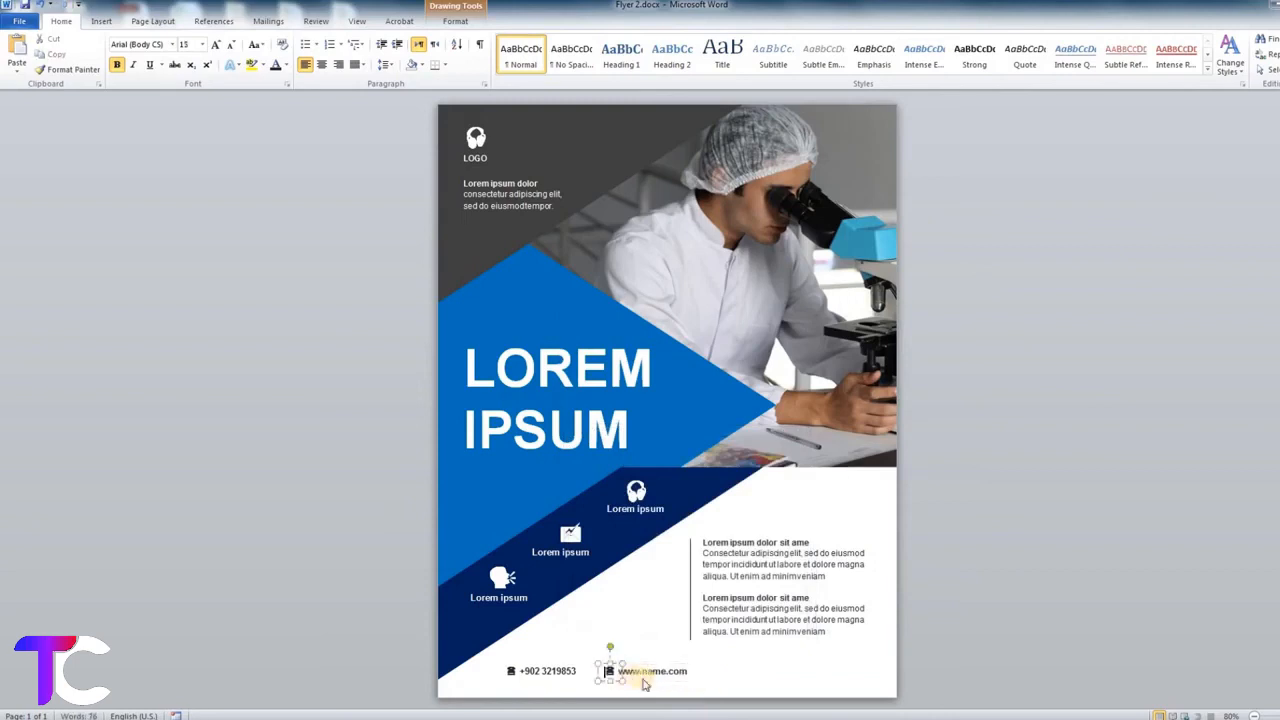
left_click(100, 21)
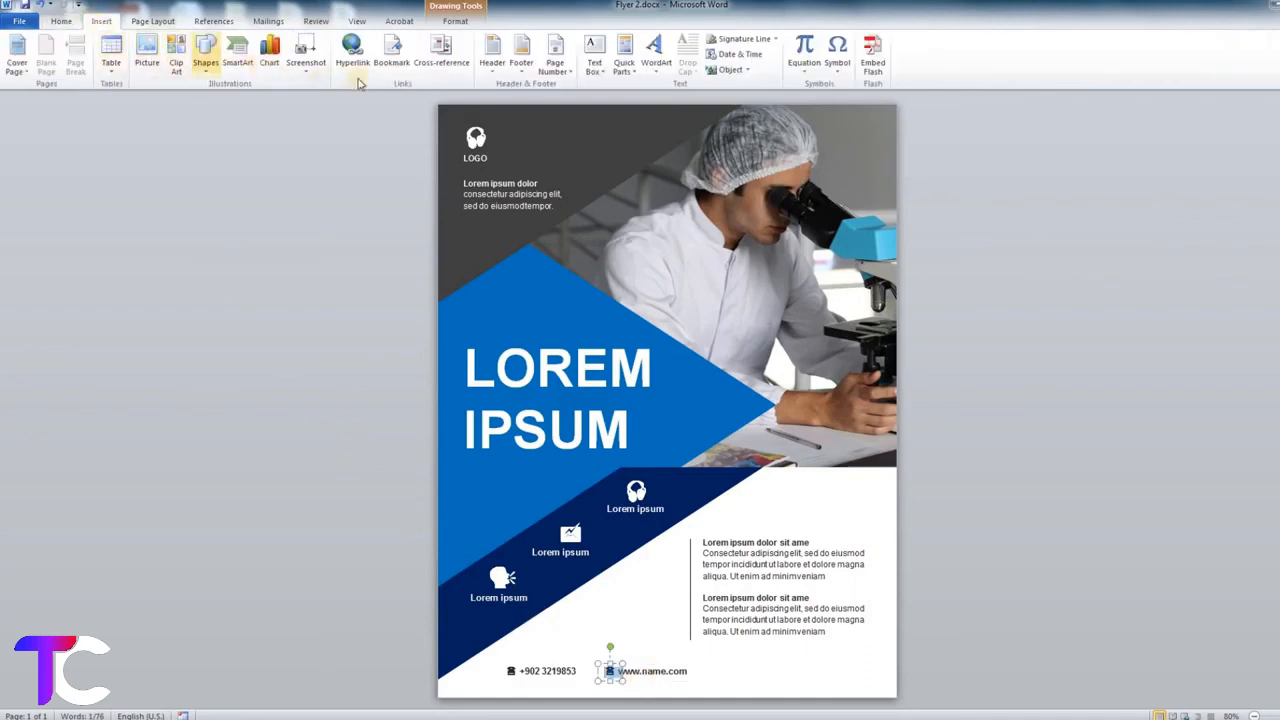
left_click(837, 58)
left_click(857, 110)
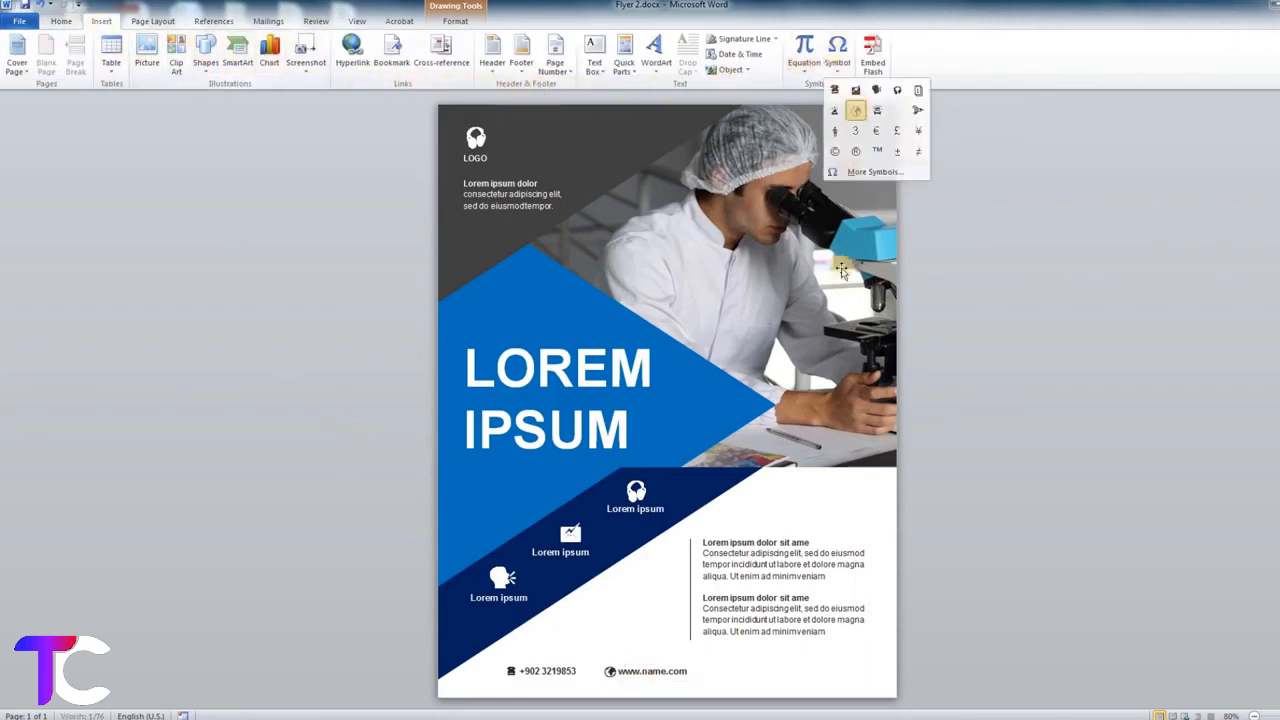
left_click(778, 677)
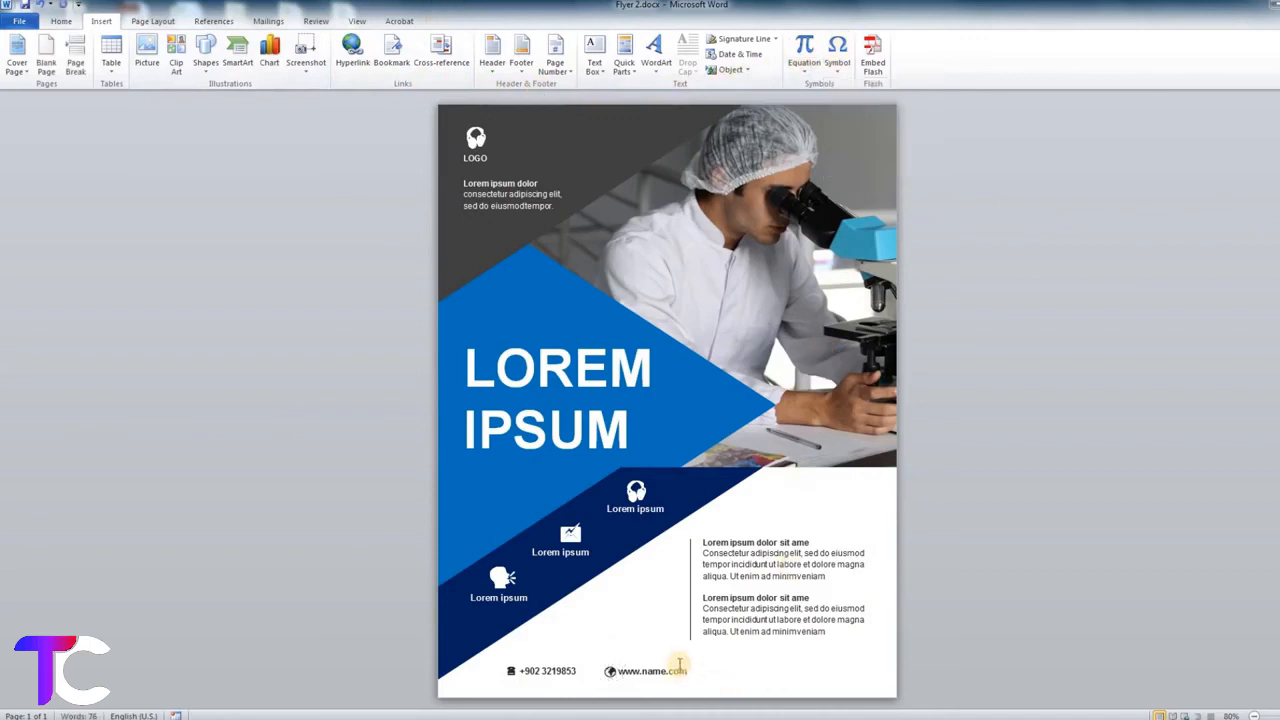
Step: Check the font formatting of the three icons in the dark blue band and of the logo icon
left_click(505, 580)
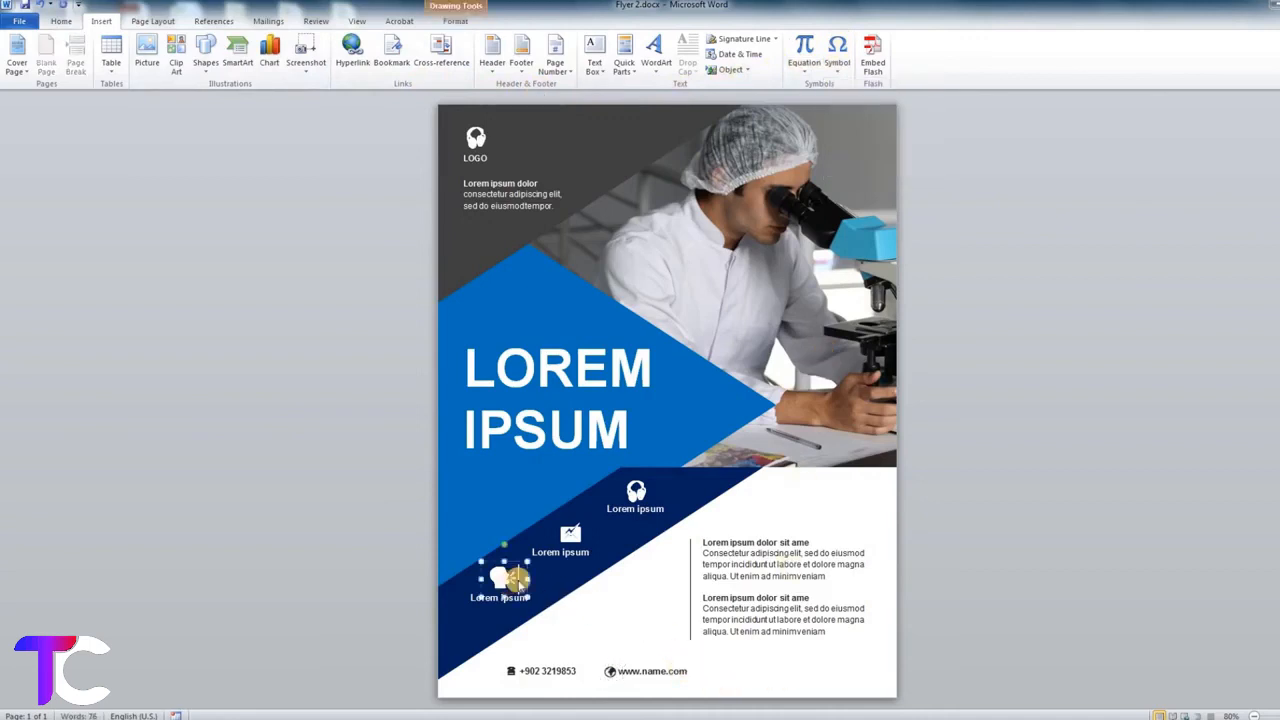
left_click(570, 537, "shift")
left_click(636, 492, "shift")
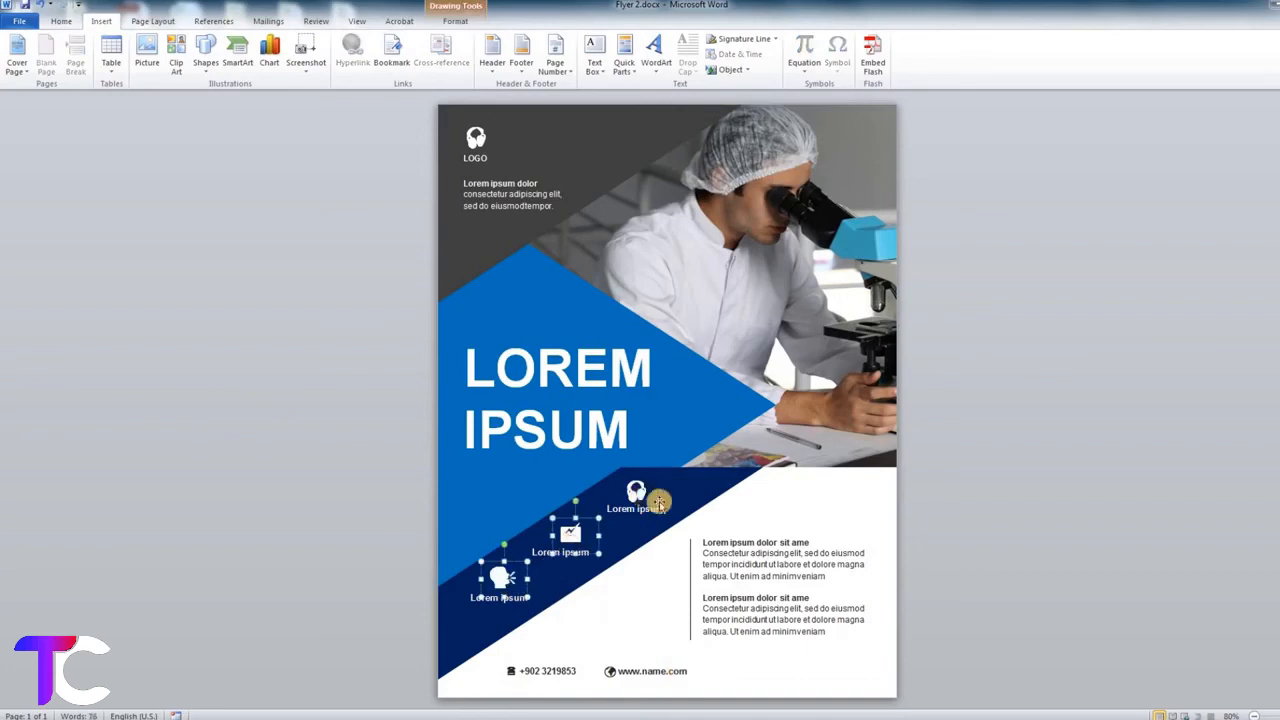
left_click(59, 23)
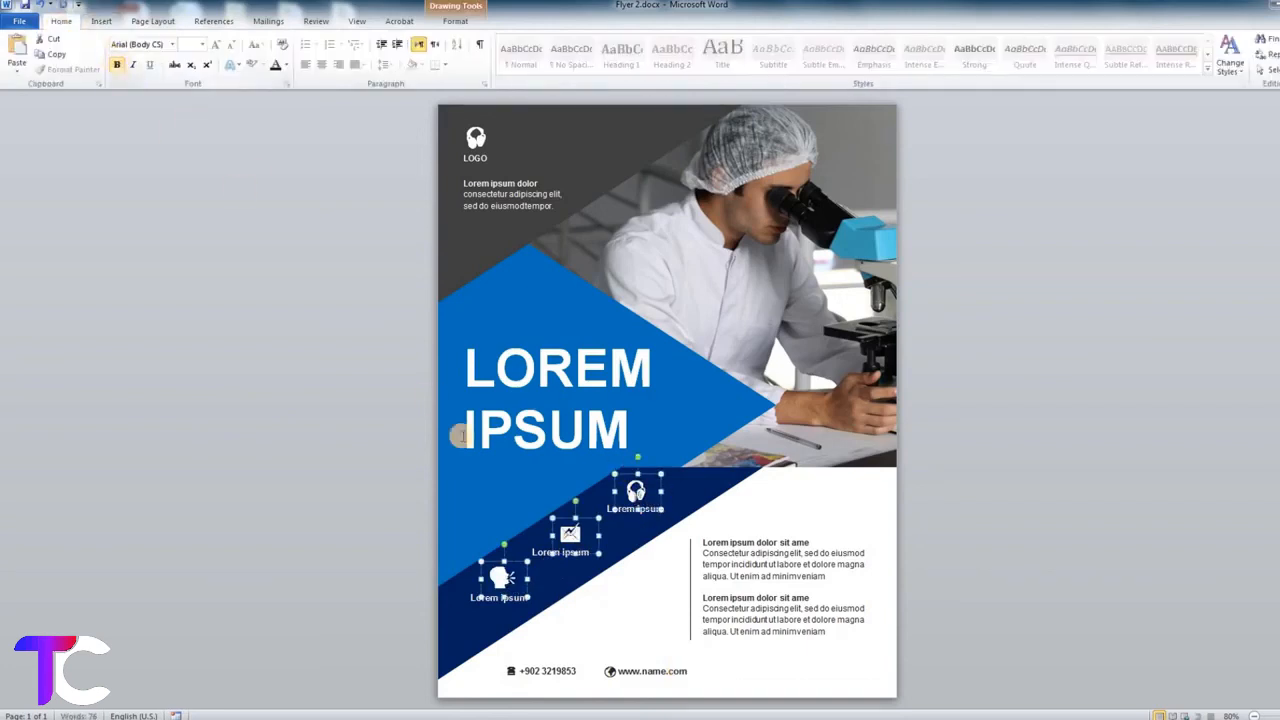
left_click(758, 697)
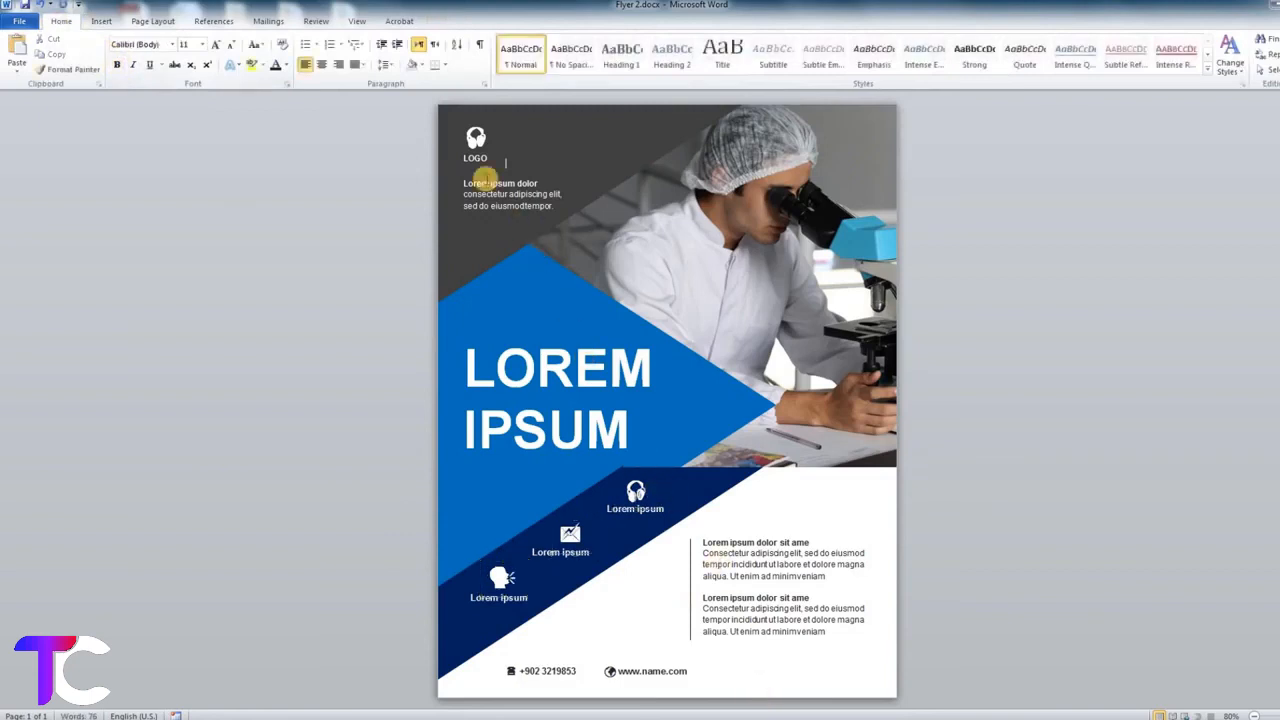
left_click(474, 140)
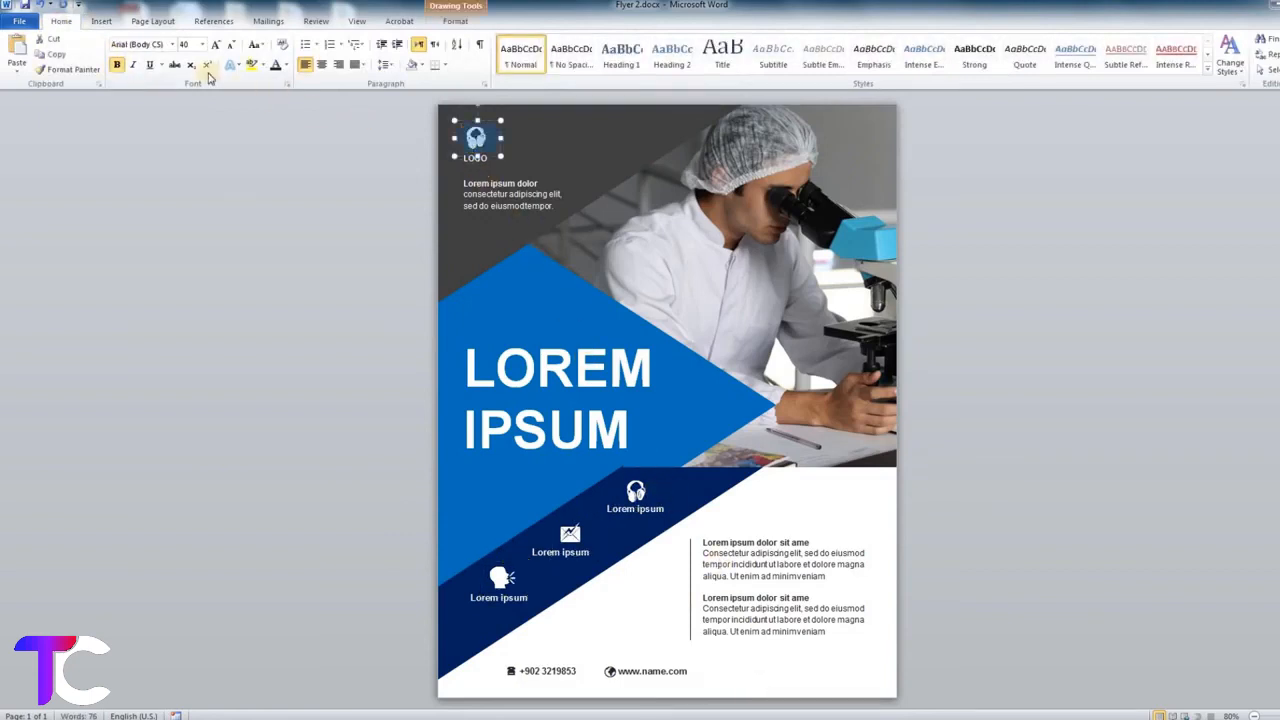
left_click(779, 663)
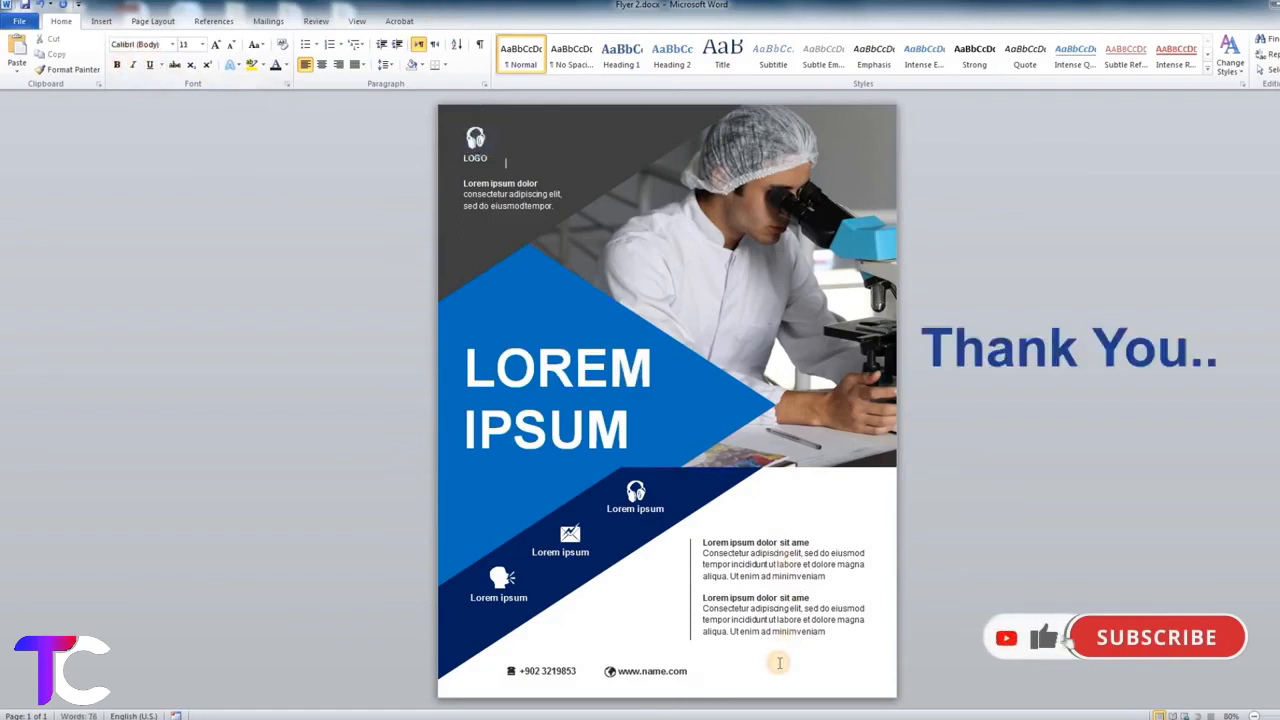